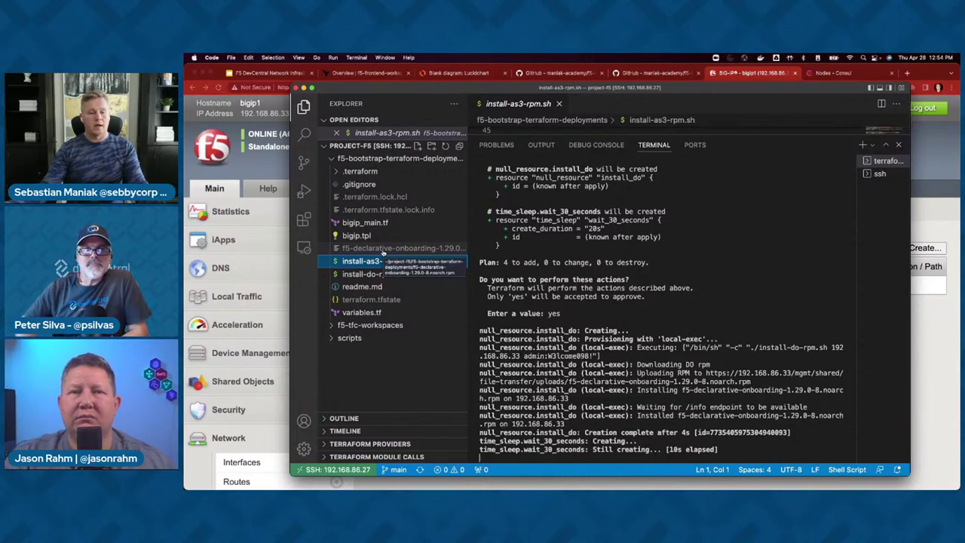
- Open the f5-declarative-onboarding rpm and highlight the bigip_do.do-deploy line as the DO deploy starts
{"action": "left_click", "coordinate": [383, 249]}
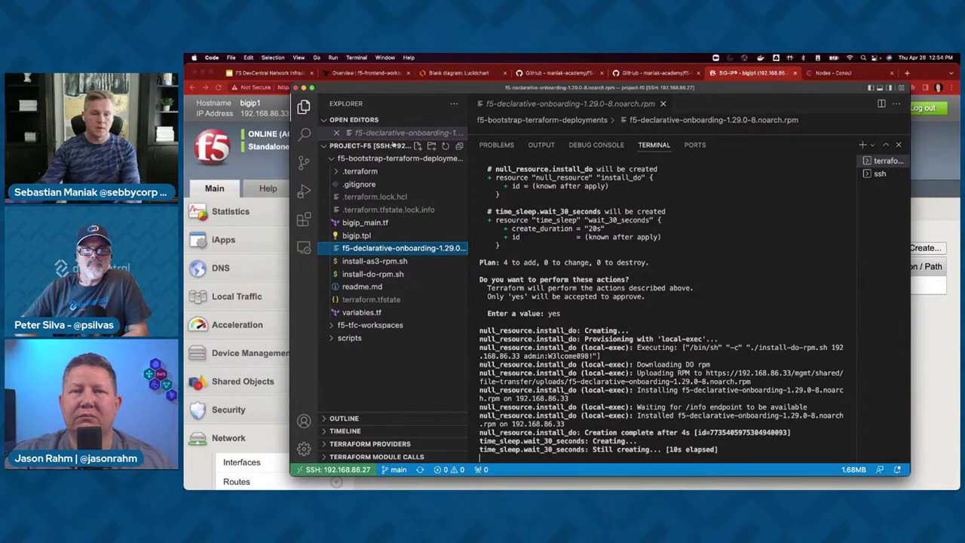
{"action": "left_click_drag", "start_coordinate": [347, 89], "coordinate": [437, 98]}
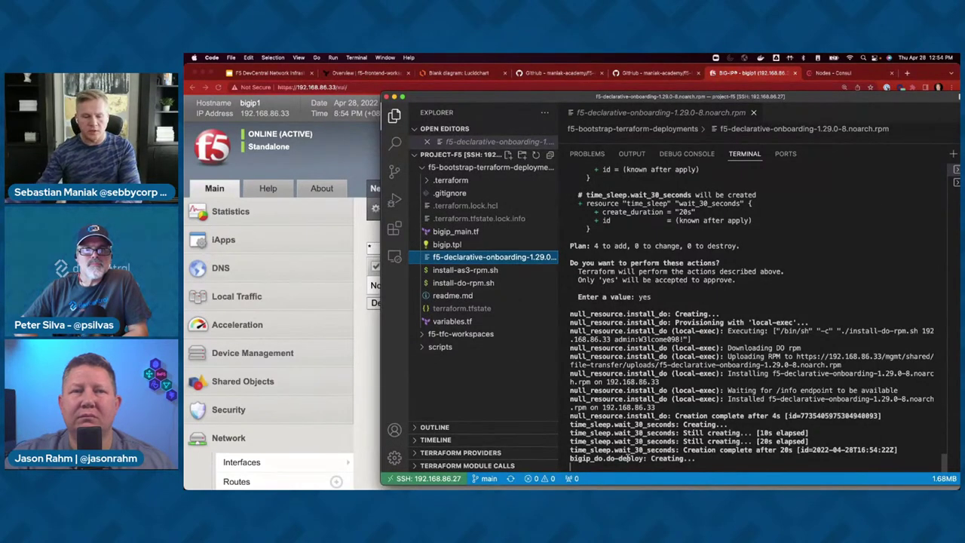
{"action": "left_click_drag", "start_coordinate": [643, 458], "coordinate": [586, 459]}
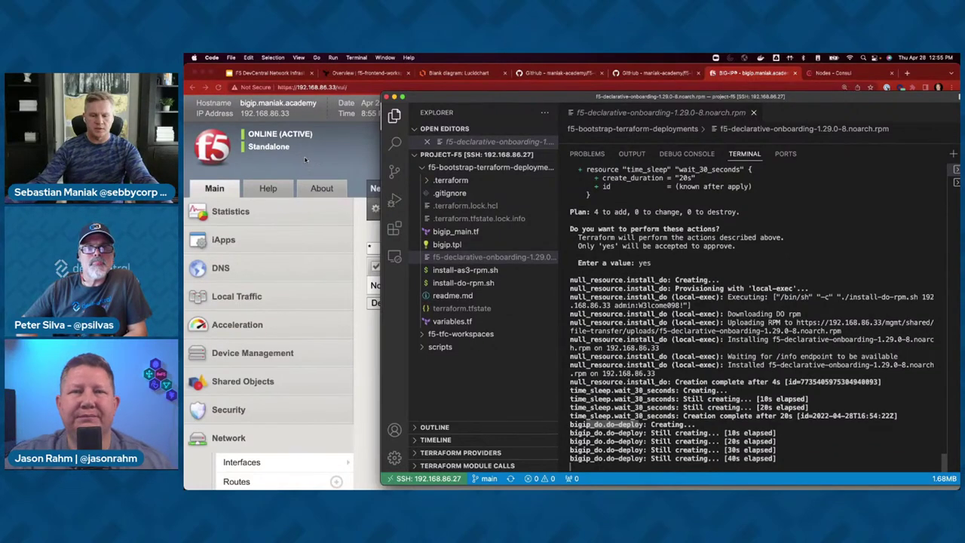
{"action": "left_click", "coordinate": [305, 159]}
- Reload the Self IPs list and check the Routes list for the new default route
{"action": "scroll", "coordinate": [306, 159], "scroll_direction": "down", "scroll_amount": 1}
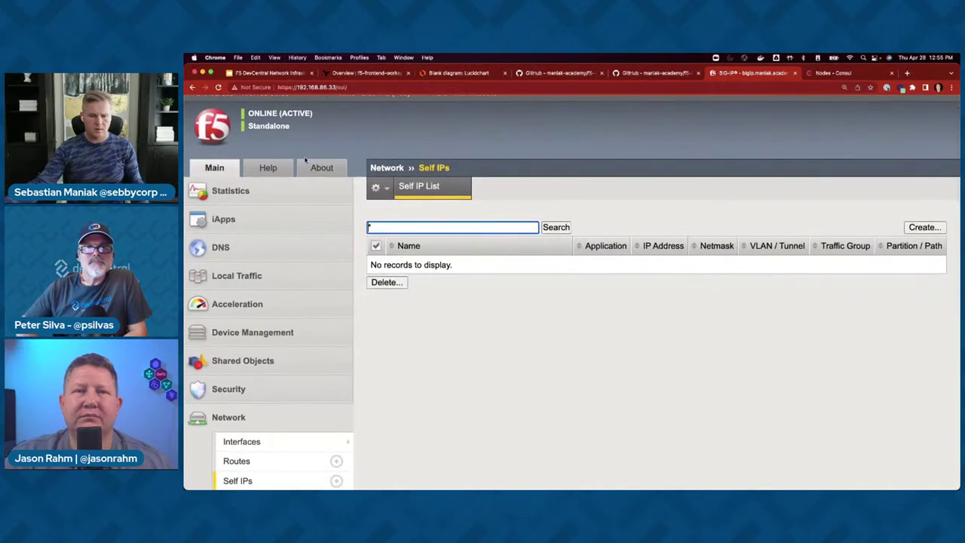
{"action": "key", "text": "super+Tab"}
{"action": "scroll", "coordinate": [272, 377], "scroll_direction": "down", "scroll_amount": 3}
{"action": "left_click", "coordinate": [276, 408]}
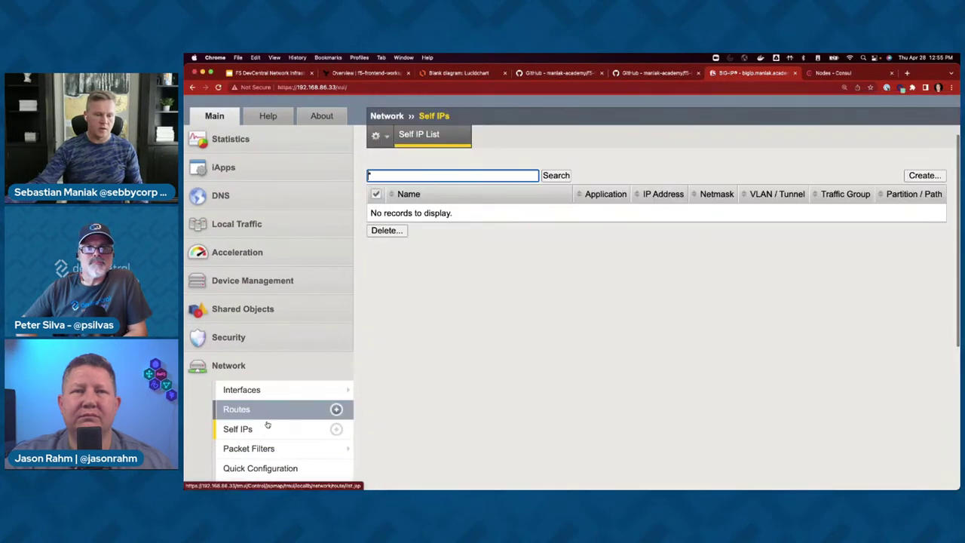
{"action": "scroll", "coordinate": [310, 361], "scroll_direction": "down", "scroll_amount": 2}
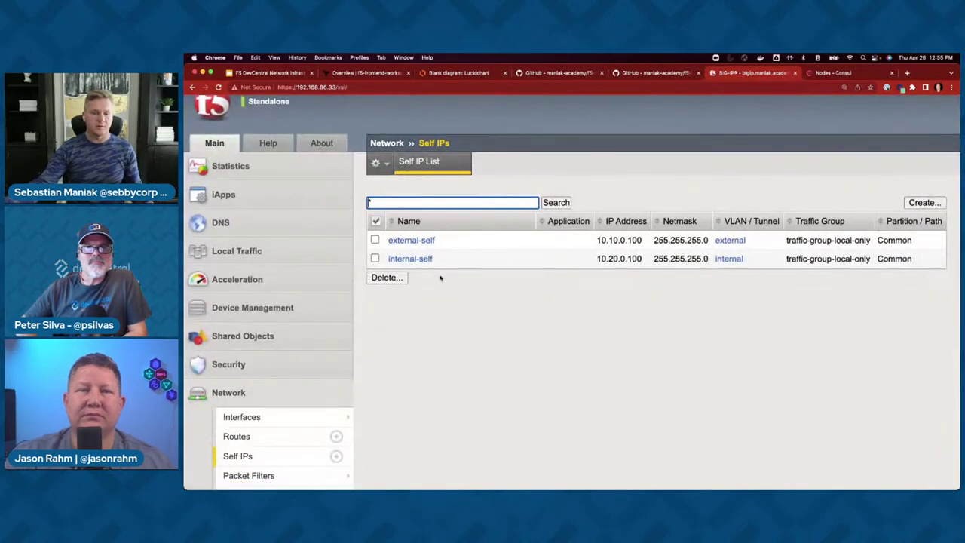
{"action": "scroll", "coordinate": [441, 278], "scroll_direction": "down", "scroll_amount": 2}
{"action": "left_click", "coordinate": [281, 411]}
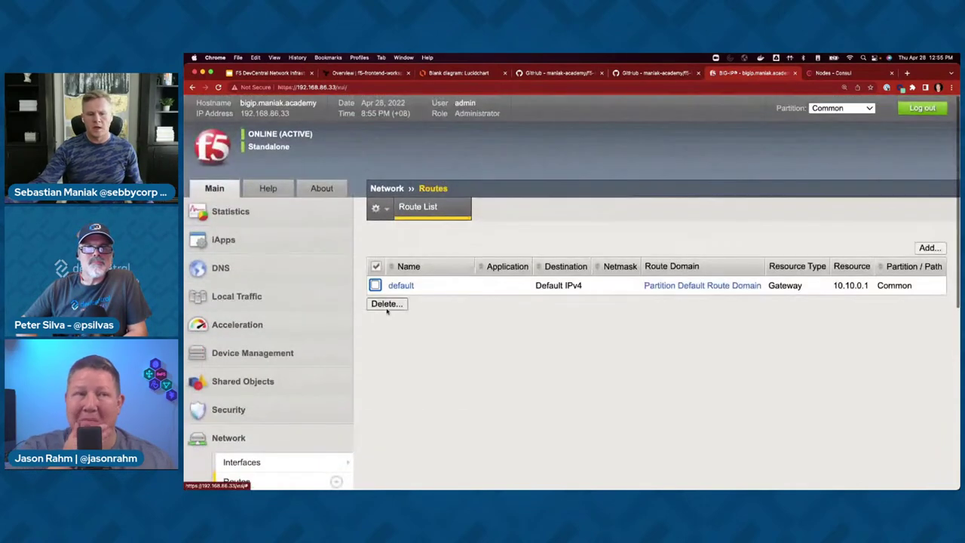
- Confirm the Local Traffic Virtual Server List is still empty
{"action": "left_click", "coordinate": [281, 306]}
{"action": "left_click", "coordinate": [257, 340]}
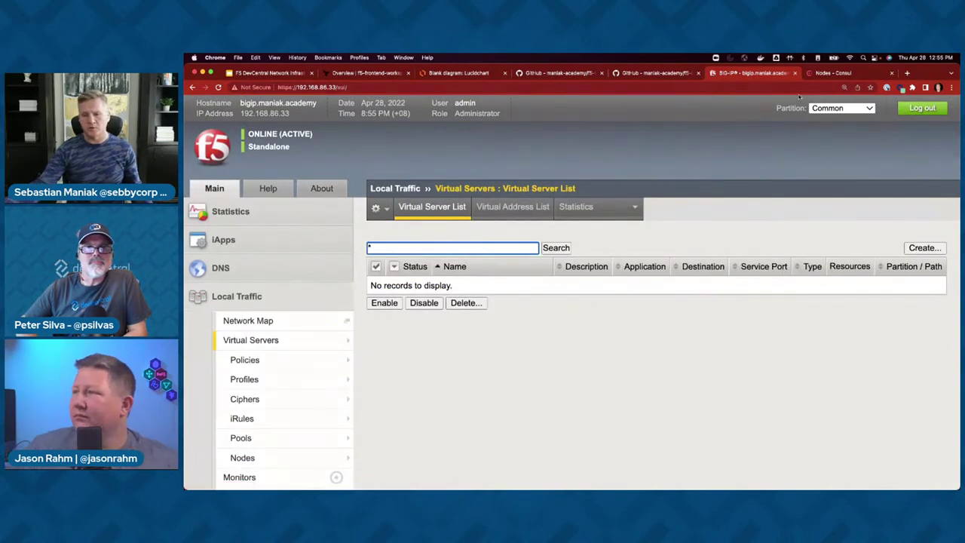
{"action": "left_click", "coordinate": [292, 301]}
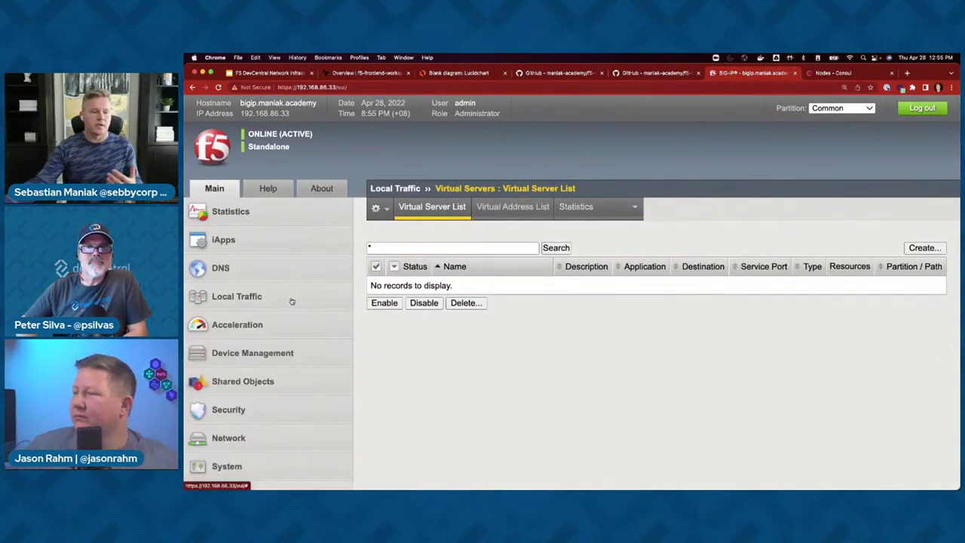
{"action": "key", "text": "super+Tab"}
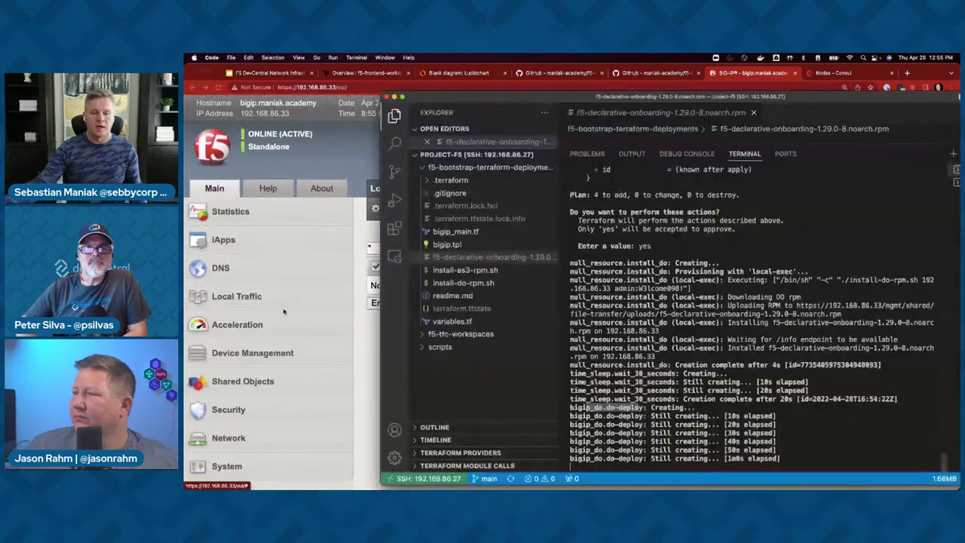
{"action": "left_click", "coordinate": [249, 252]}
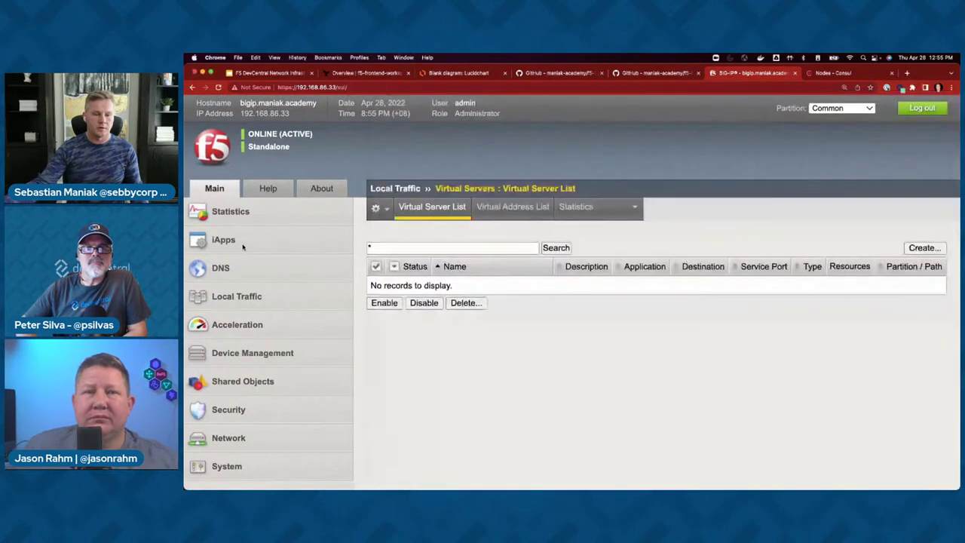
- Verify Package Management LX lists AS3 3.36.0 alongside DO, then return to the empty Virtual Server List
{"action": "left_click", "coordinate": [226, 240]}
{"action": "left_click", "coordinate": [266, 305]}
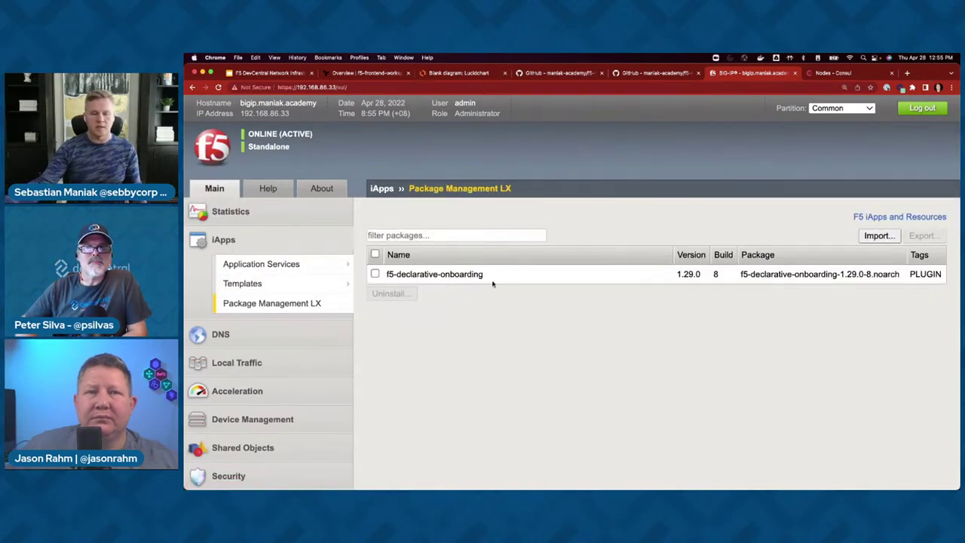
{"action": "key", "text": "super+Tab"}
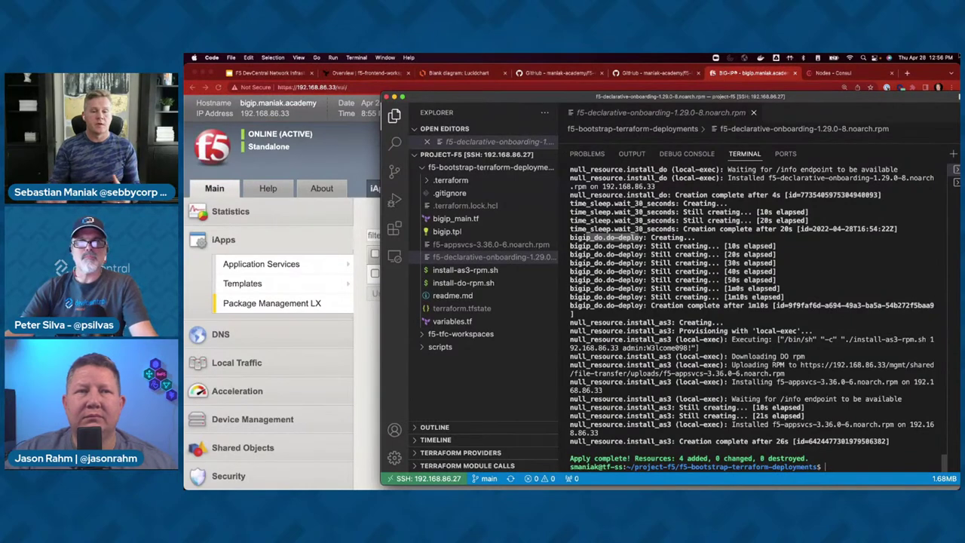
{"action": "left_click", "coordinate": [301, 304]}
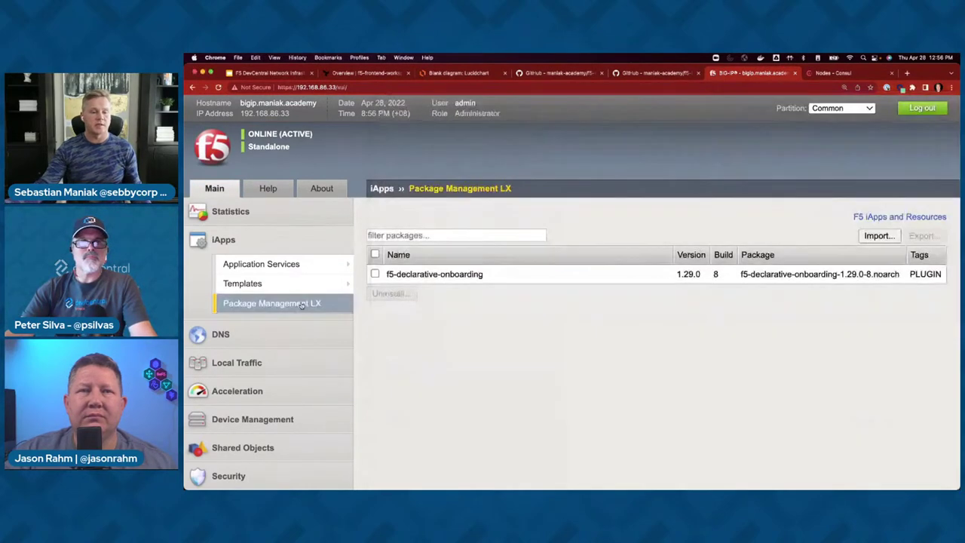
{"action": "mouse_move", "coordinate": [328, 271]}
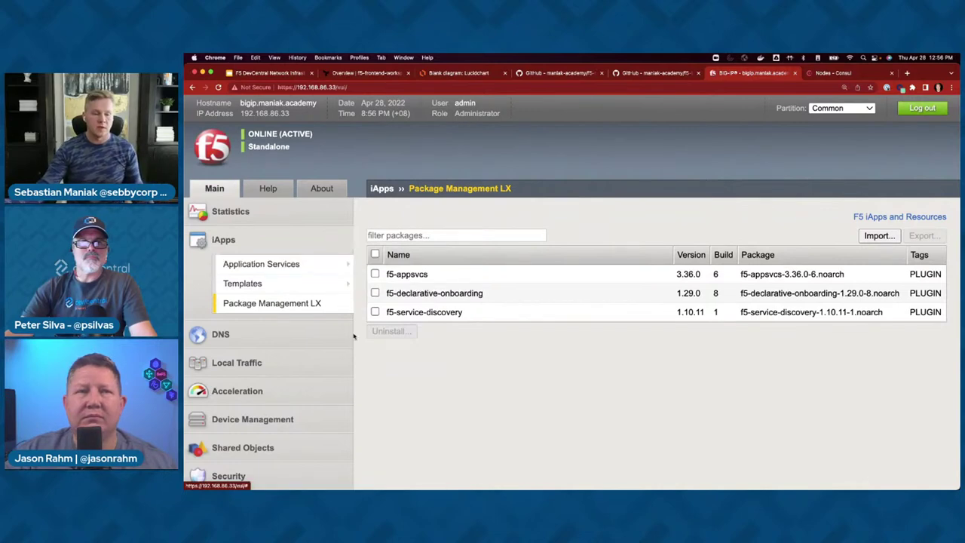
{"action": "scroll", "coordinate": [394, 251], "scroll_direction": "down", "scroll_amount": 2}
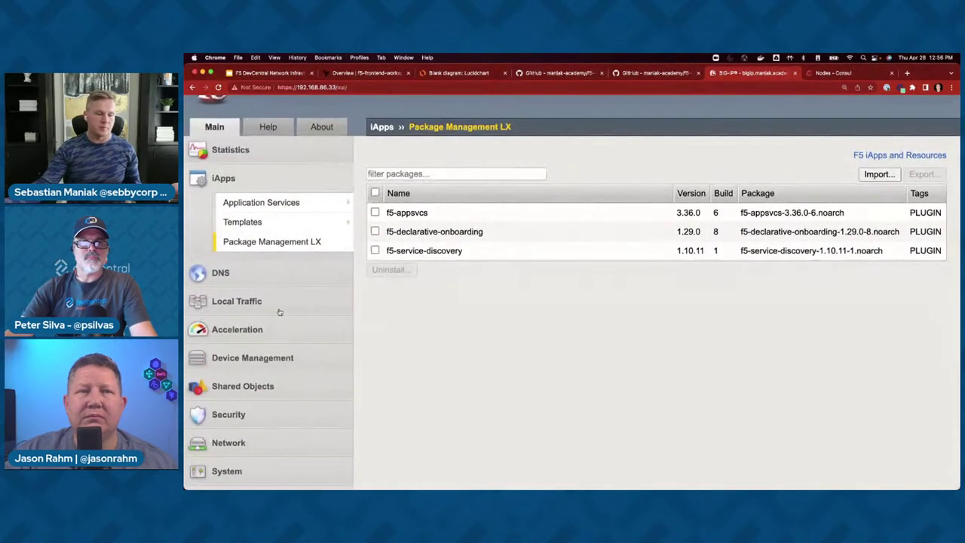
{"action": "left_click", "coordinate": [241, 300]}
{"action": "left_click", "coordinate": [399, 276]}
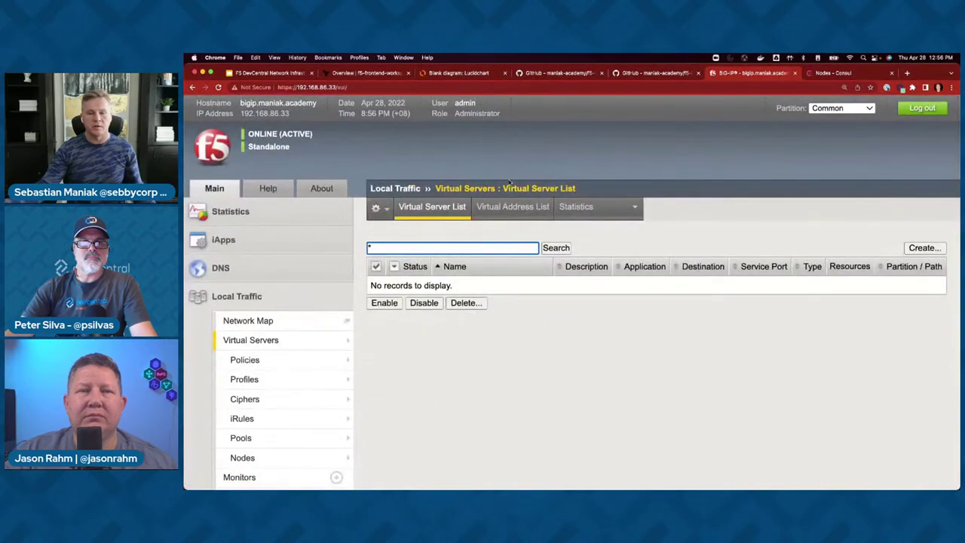
{"action": "left_click", "coordinate": [275, 74]}
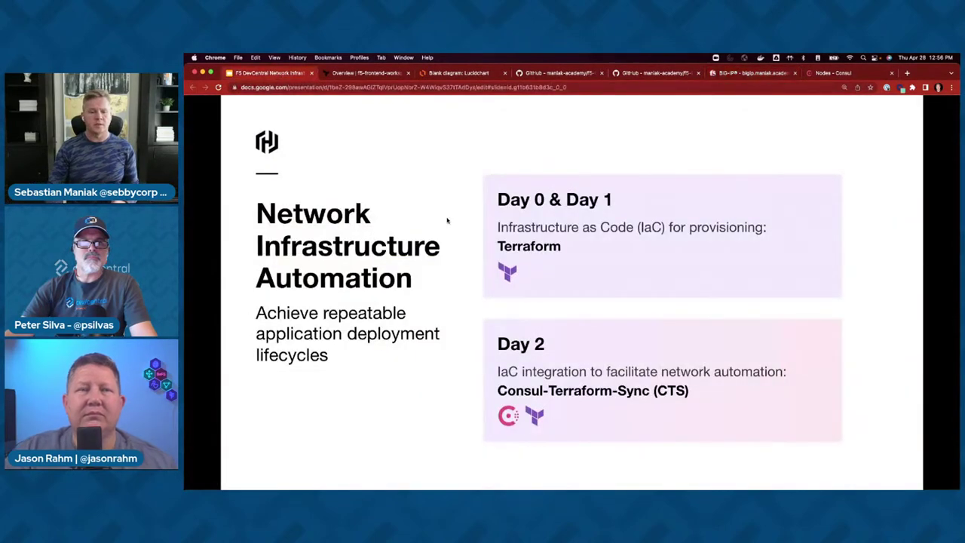
- Step through the CTS diagram builds to the CTS for Terraform Cloud slide, then show f5-frontend-workspace
{"action": "key", "text": "Right"}
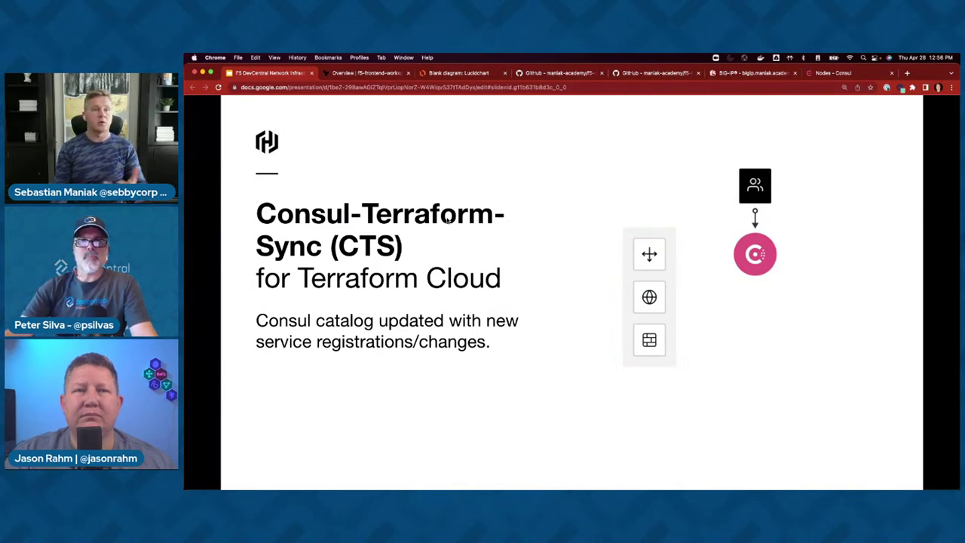
{"action": "key", "text": "Right"}
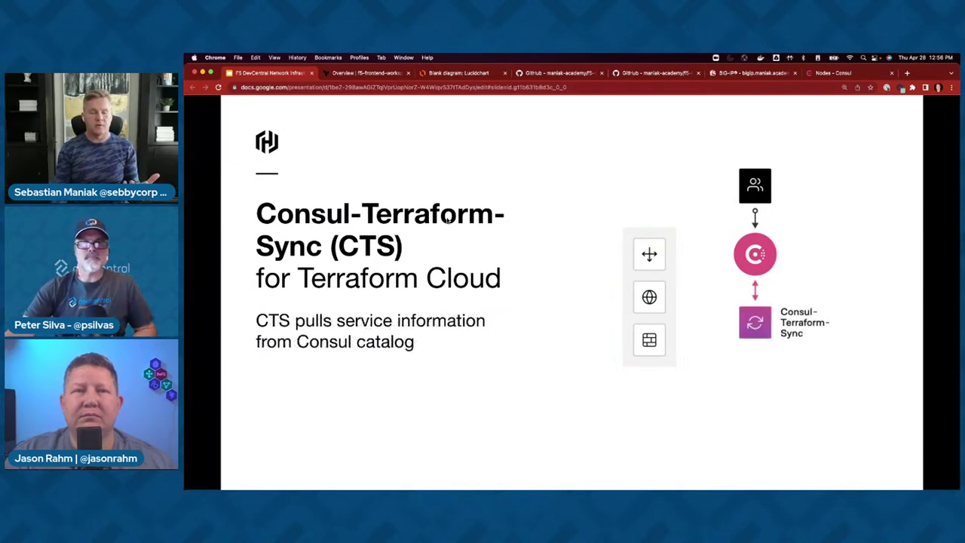
{"action": "key", "text": "Right"}
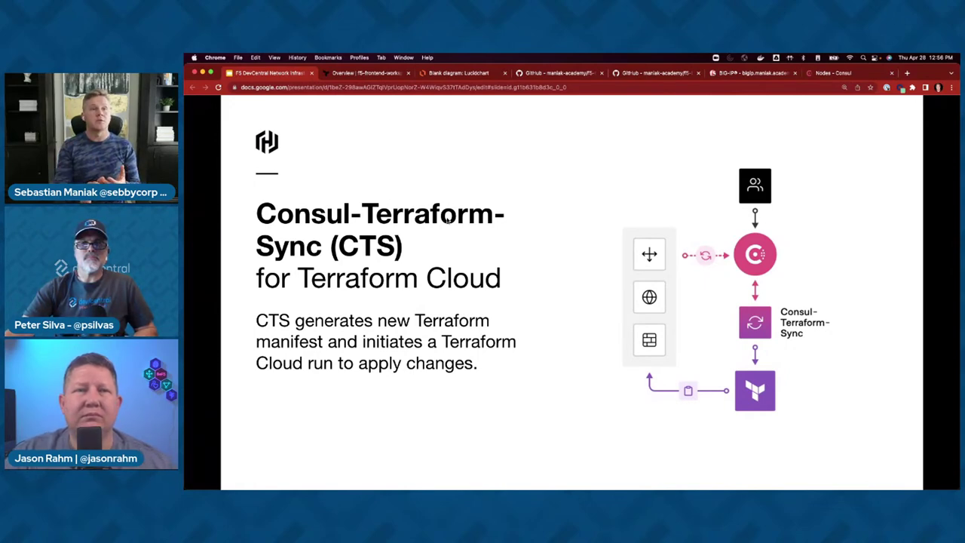
{"action": "key", "text": "Right"}
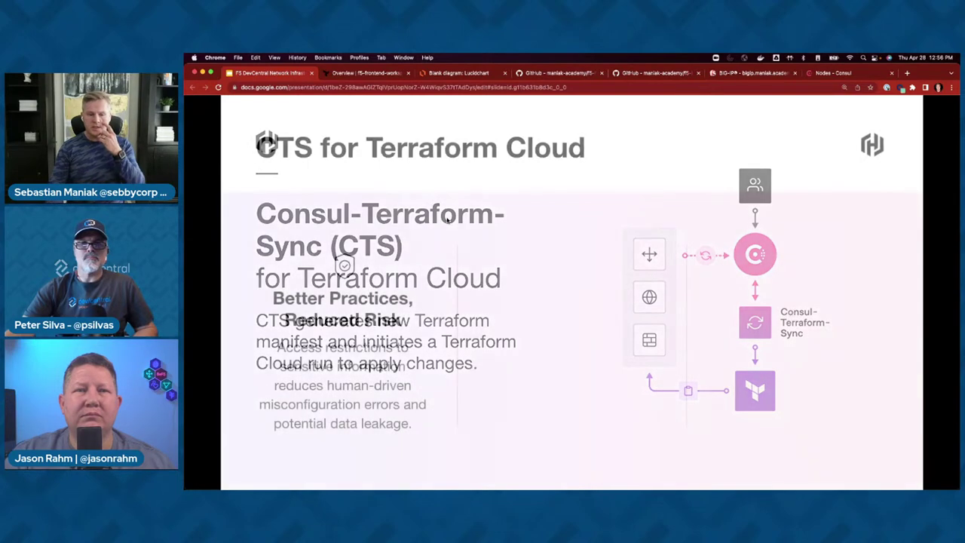
{"action": "left_click", "coordinate": [362, 73]}
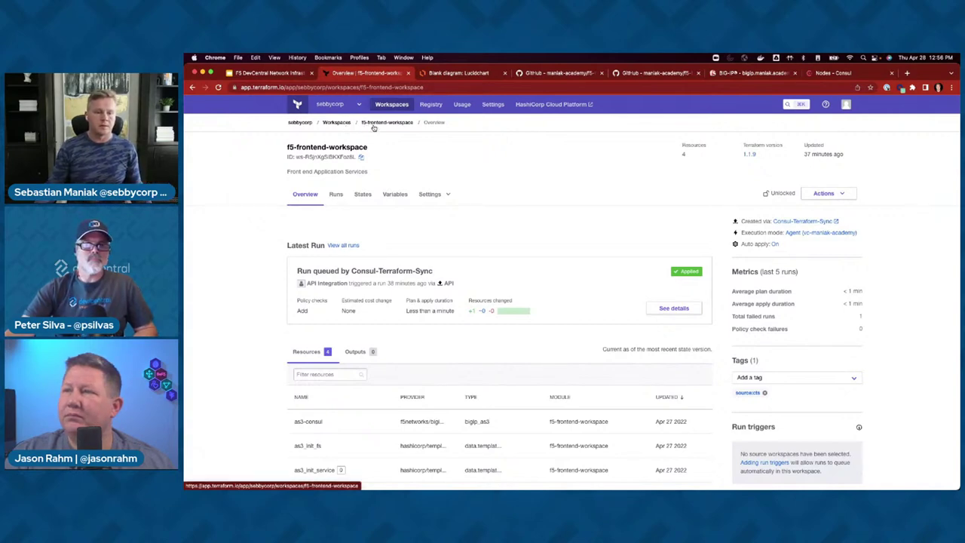
- Reload the f5-frontend-workspace overview and list all 3 Terraform Cloud workspaces
{"action": "left_click", "coordinate": [332, 86]}
{"action": "key", "text": "Return"}
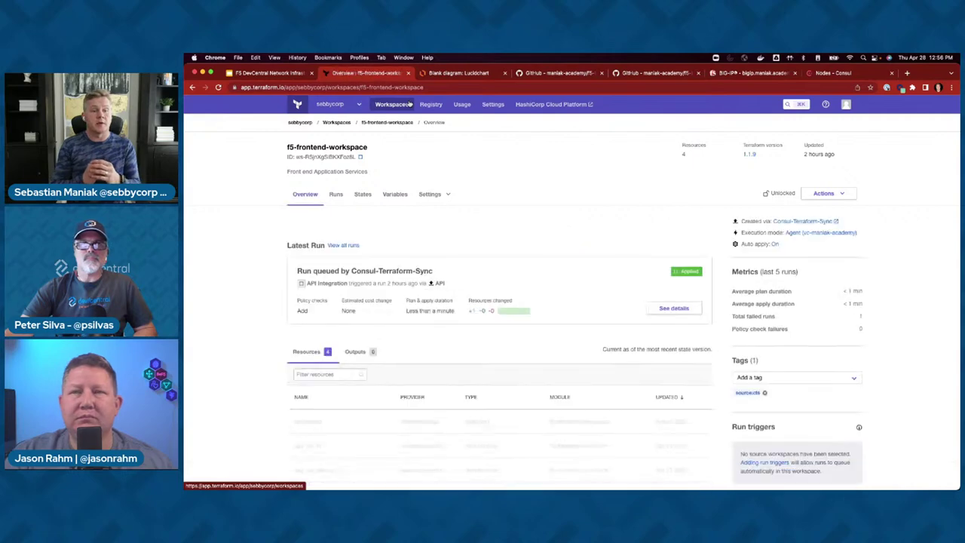
{"action": "left_click", "coordinate": [343, 123]}
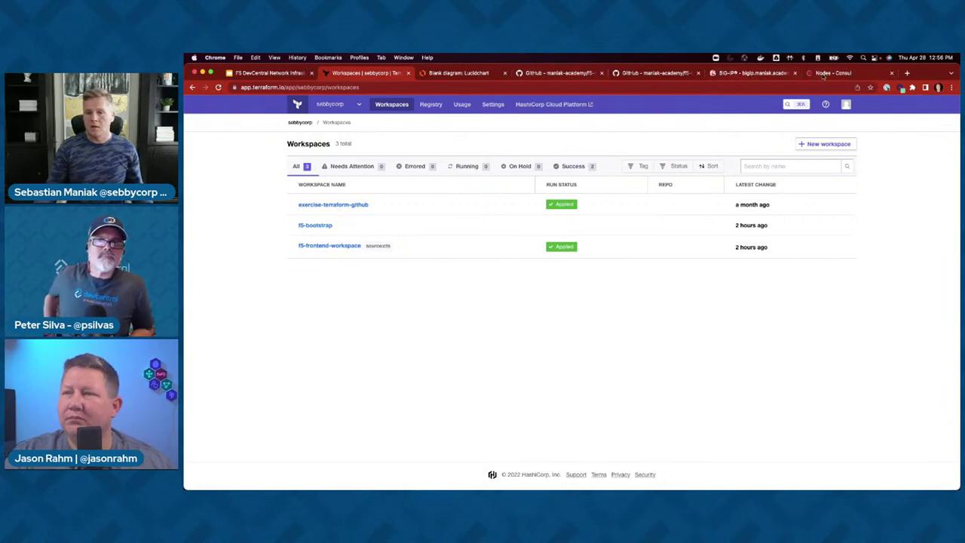
{"action": "key", "text": "super+9"}
- Show the Consul Nodes list with app1–app3 and consul-1 to consul-3 all healthy
{"action": "left_click", "coordinate": [208, 163]}
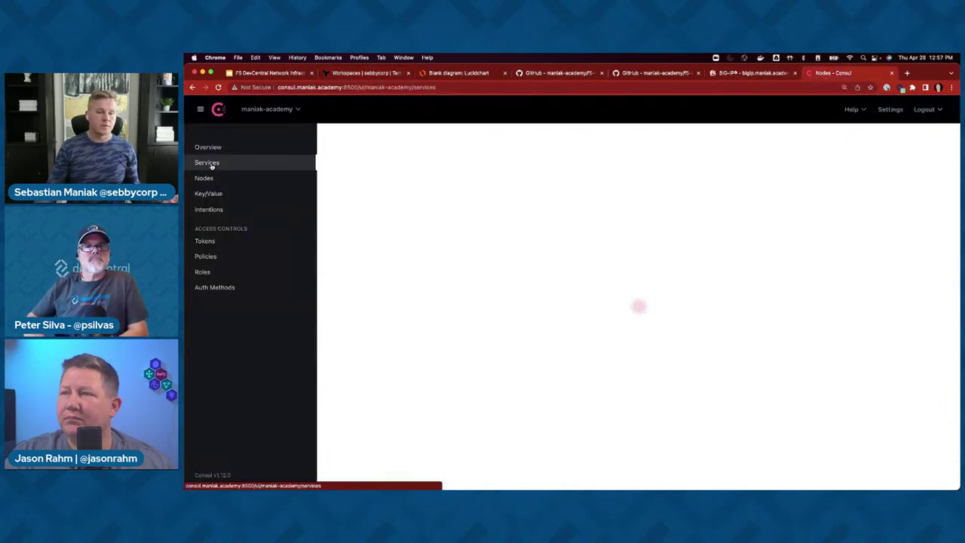
{"action": "left_click", "coordinate": [211, 175]}
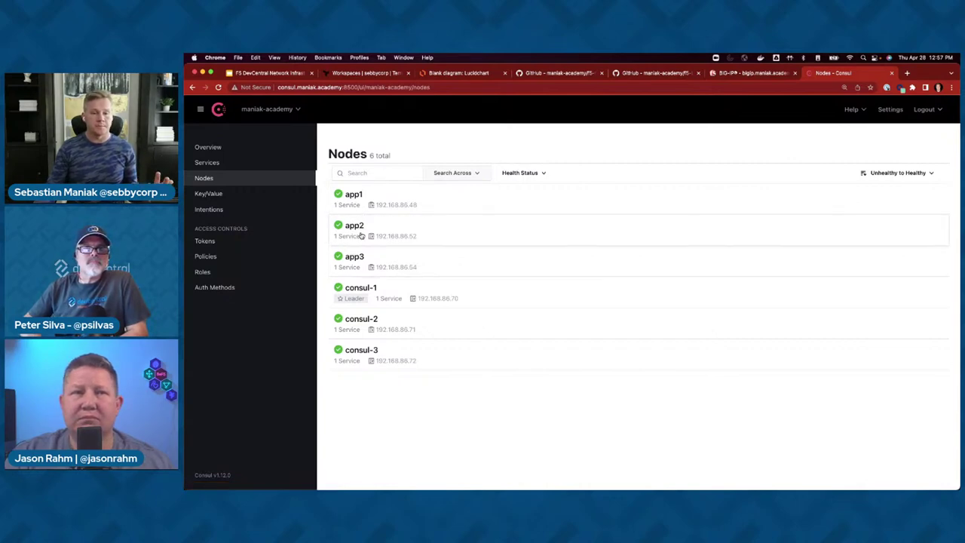
{"action": "key", "text": "super+Tab"}
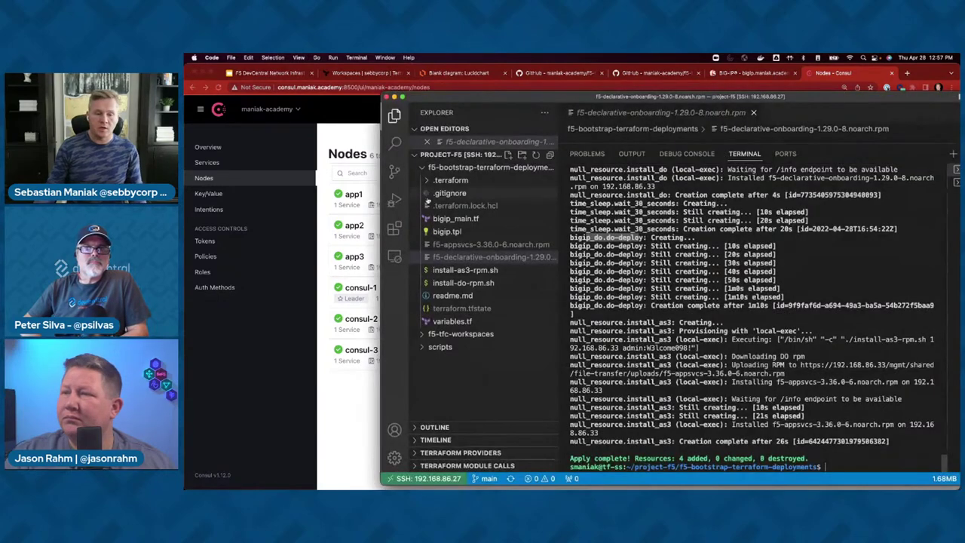
- Open scripts/app-script.sh and shrink the terminal so the script's code is visible
{"action": "left_click", "coordinate": [424, 168]}
{"action": "left_click", "coordinate": [426, 194]}
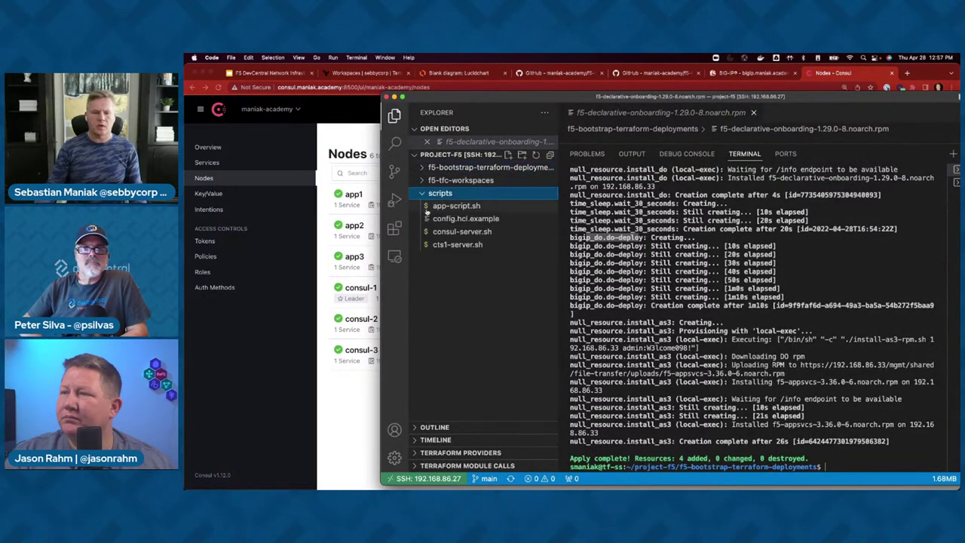
{"action": "left_click", "coordinate": [439, 207]}
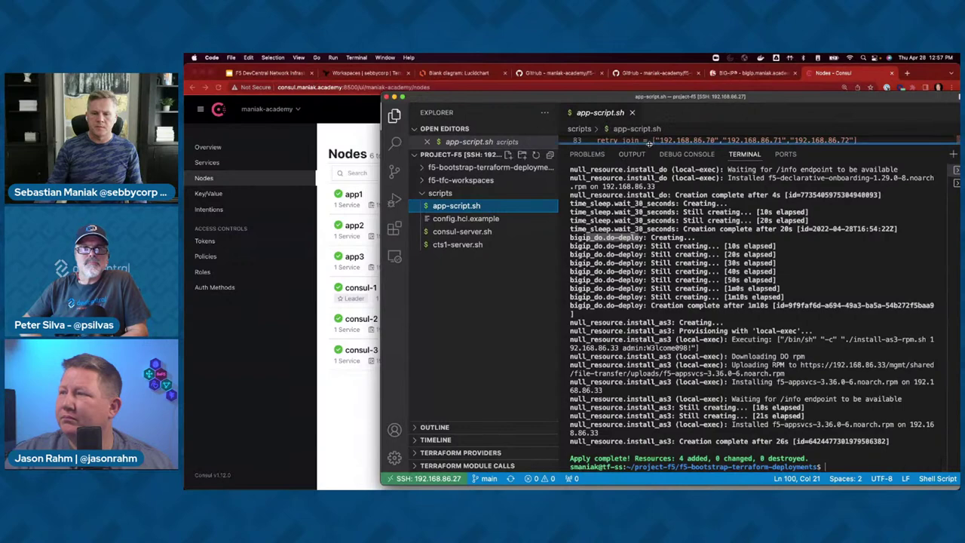
{"action": "double_click", "coordinate": [647, 147]}
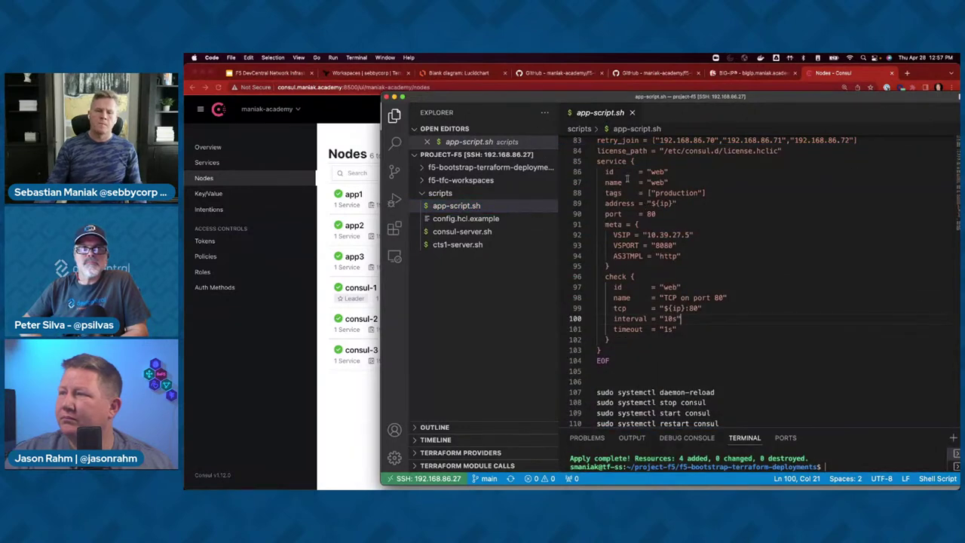
{"action": "scroll", "coordinate": [631, 184], "scroll_direction": "down", "scroll_amount": 1}
{"action": "scroll", "coordinate": [639, 189], "scroll_direction": "up", "scroll_amount": 4}
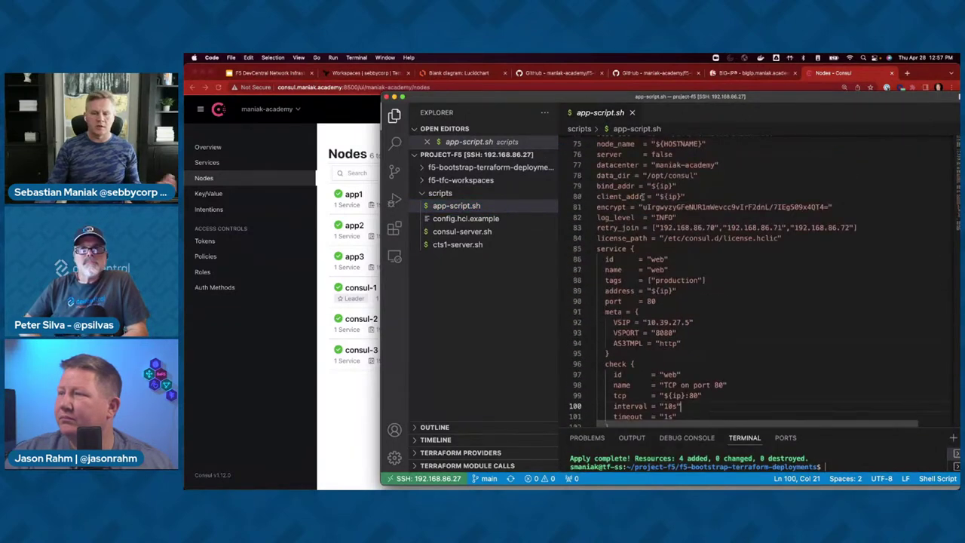
{"action": "scroll", "coordinate": [645, 211], "scroll_direction": "down", "scroll_amount": 3}
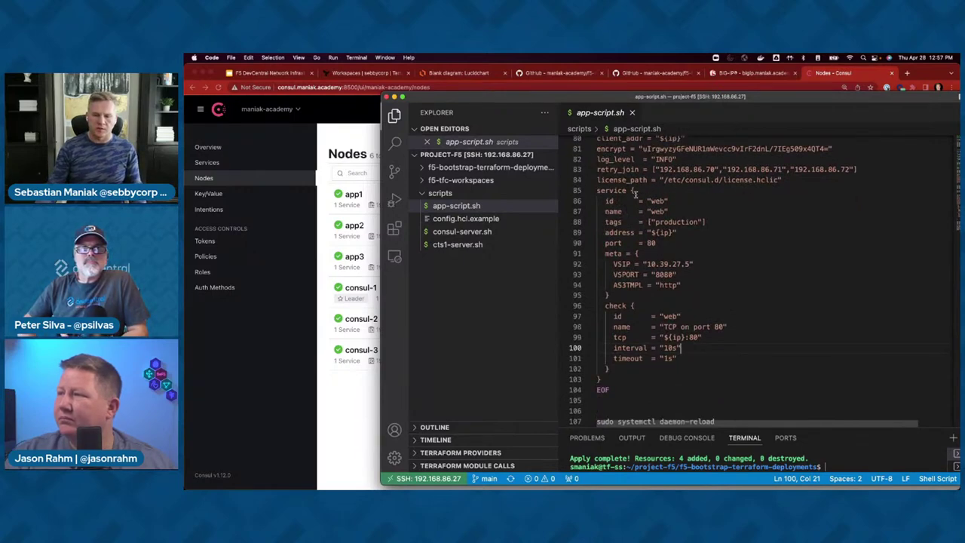
- Highlight the web service's meta values: VSIP 10.39.27.5, VSPORT 8080 and AS3TMPL http
{"action": "left_click_drag", "start_coordinate": [598, 190], "coordinate": [658, 380]}
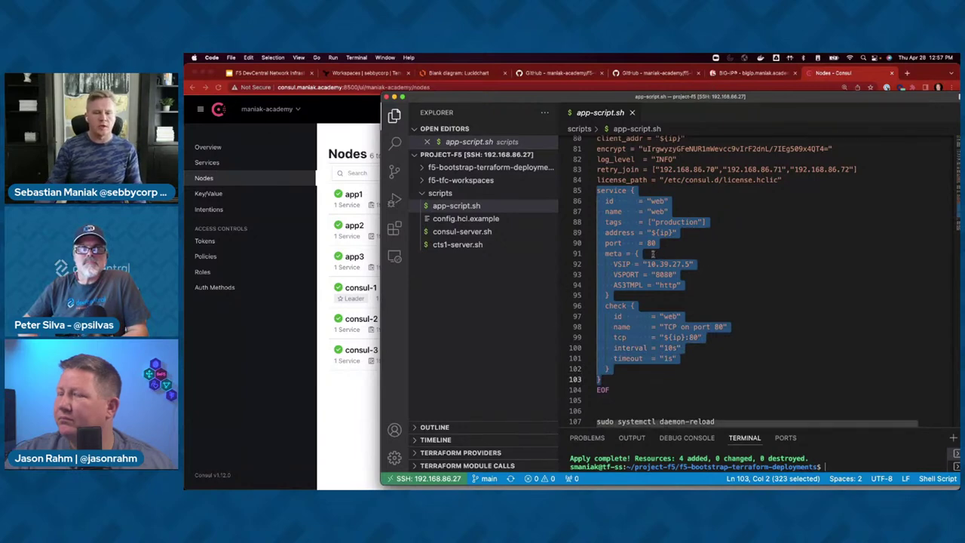
{"action": "left_click", "coordinate": [637, 254]}
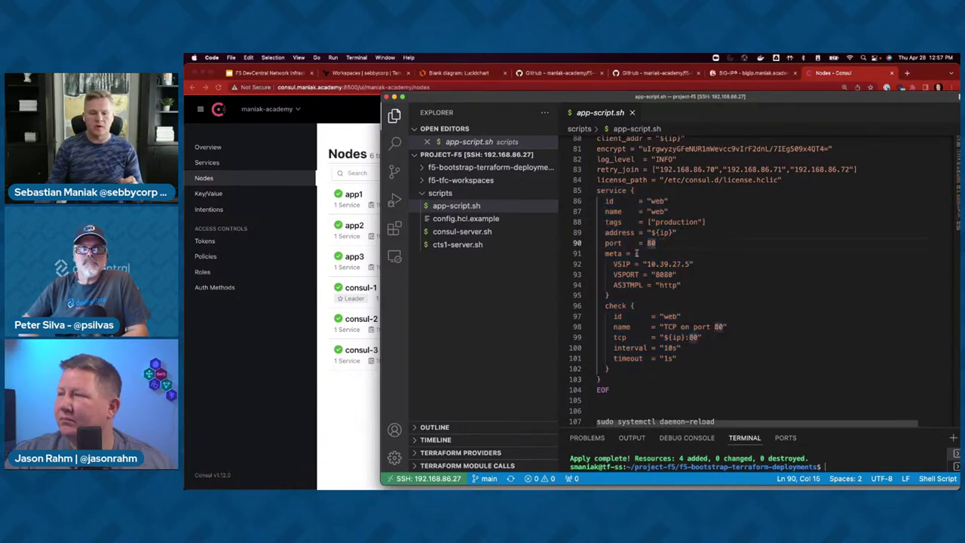
{"action": "left_click_drag", "start_coordinate": [610, 253], "coordinate": [623, 255]}
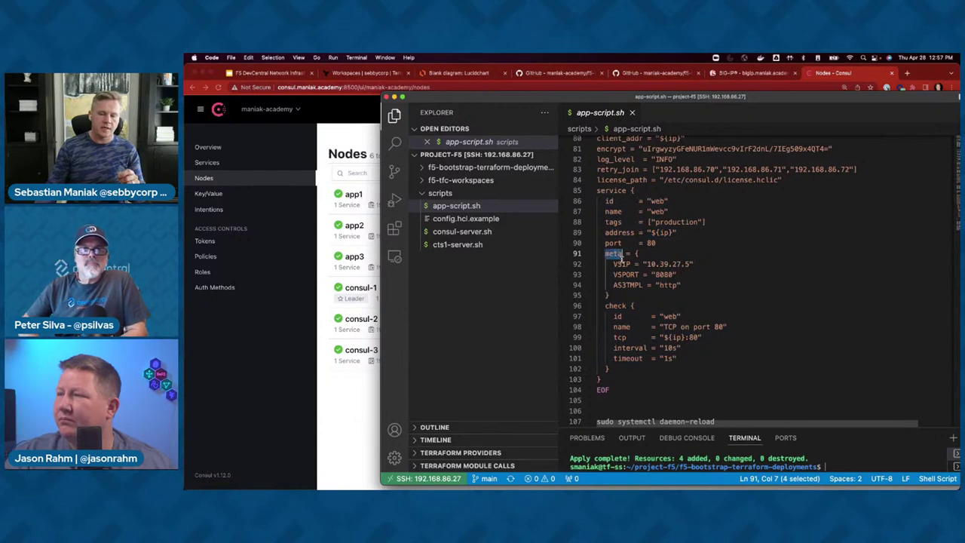
{"action": "left_click", "coordinate": [622, 264]}
{"action": "left_click_drag", "start_coordinate": [605, 280], "coordinate": [604, 253]}
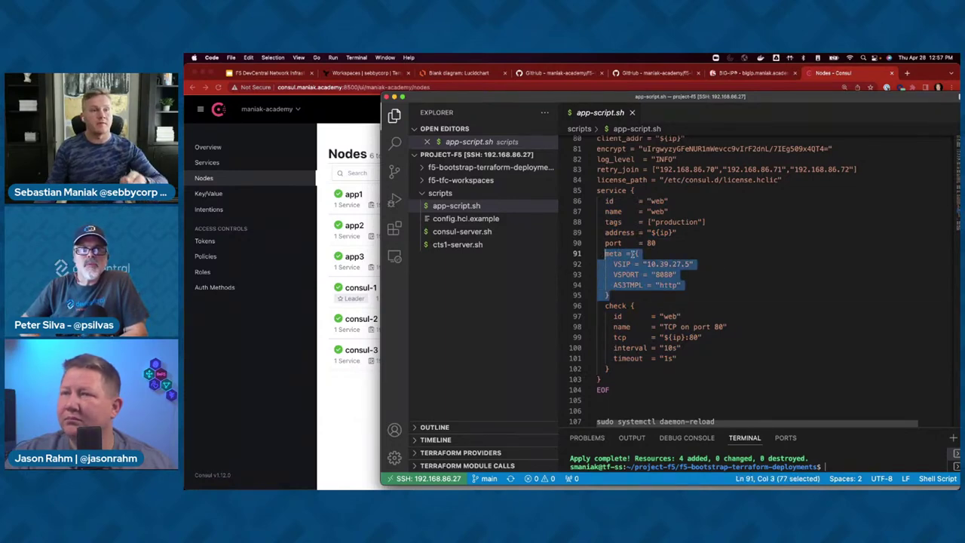
{"action": "left_click", "coordinate": [643, 264]}
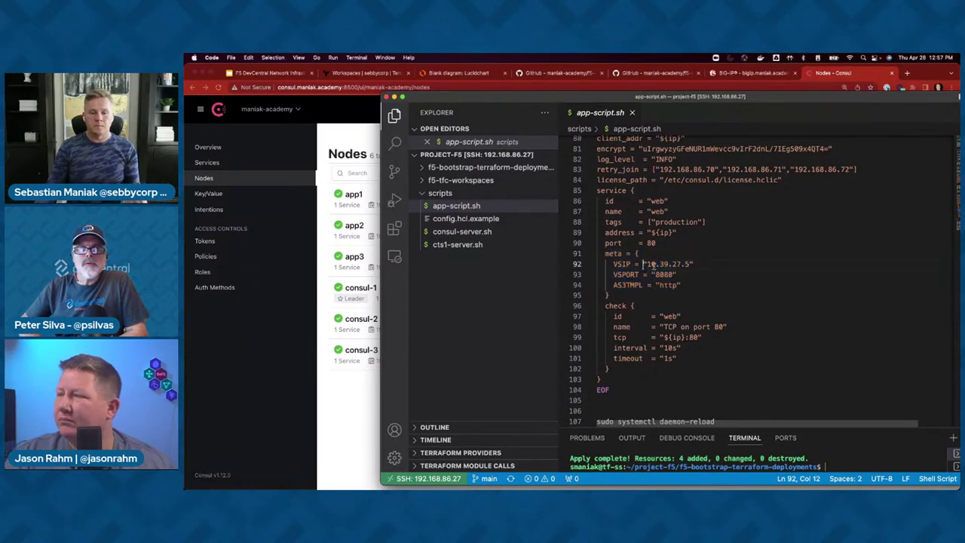
{"action": "left_click_drag", "start_coordinate": [646, 264], "coordinate": [693, 264]}
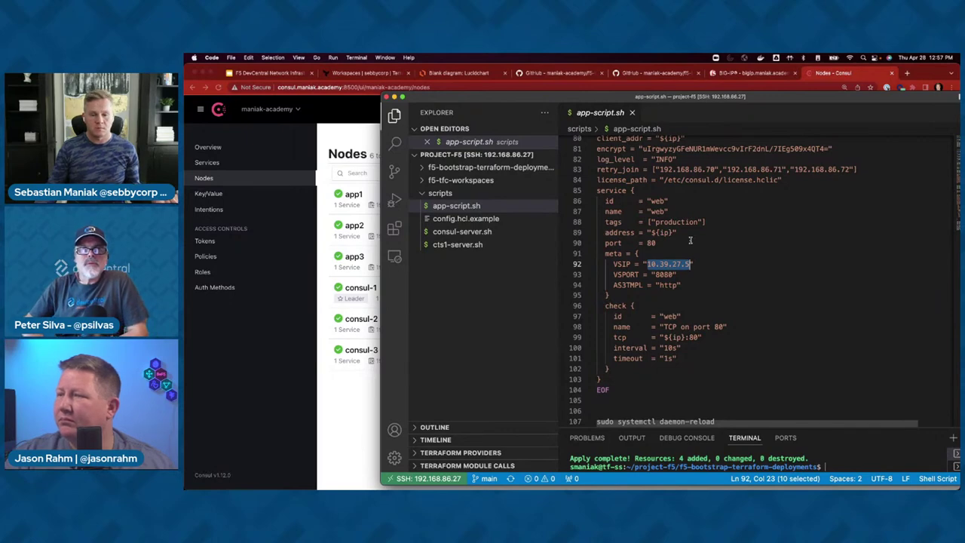
{"action": "double_click", "coordinate": [663, 274]}
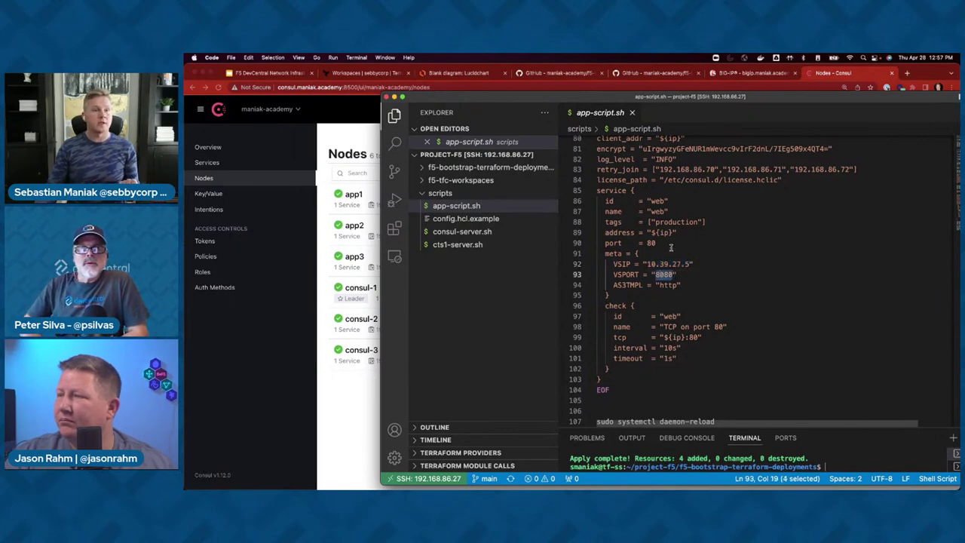
{"action": "double_click", "coordinate": [670, 284]}
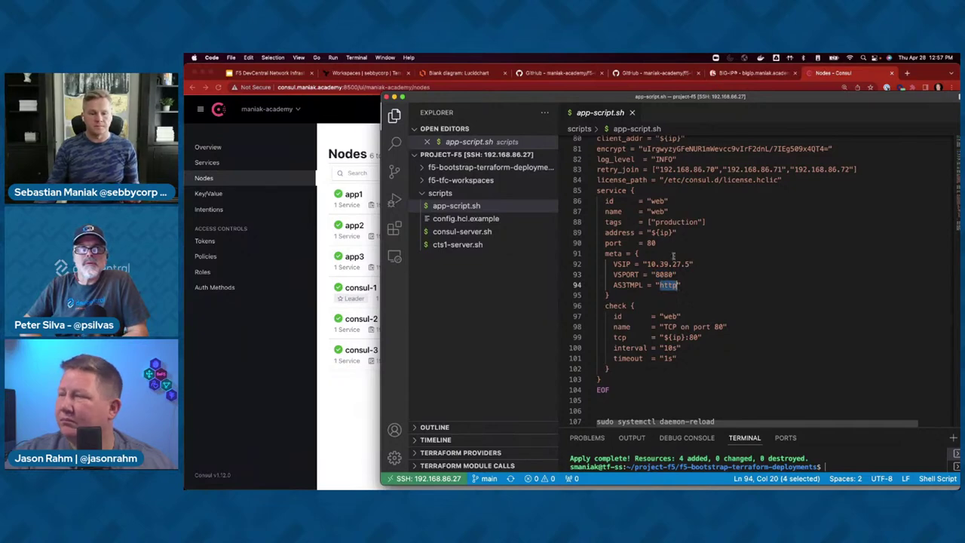
- Review the as3templates https.tmpl (Service_HTTPS class) and http.tmpl templates
{"action": "left_click", "coordinate": [436, 181]}
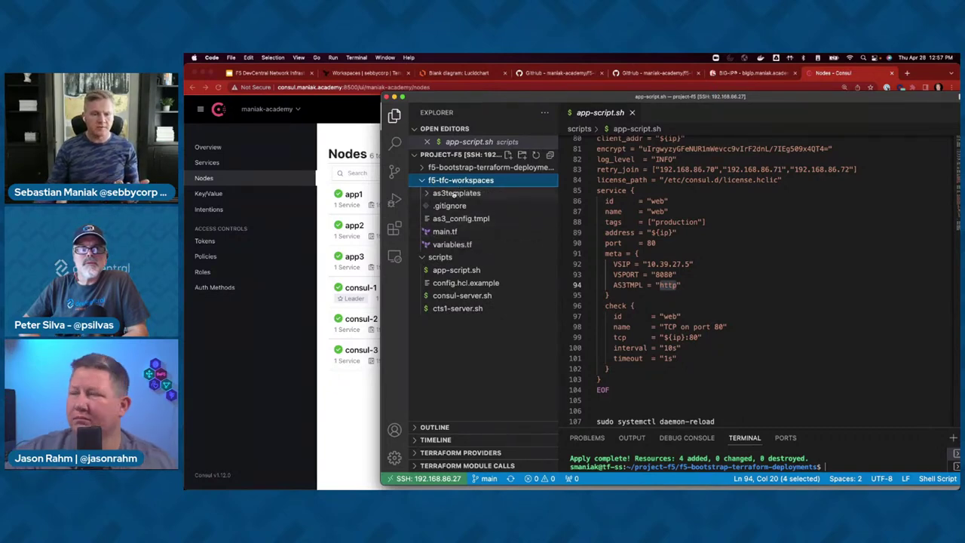
{"action": "left_click", "coordinate": [454, 194]}
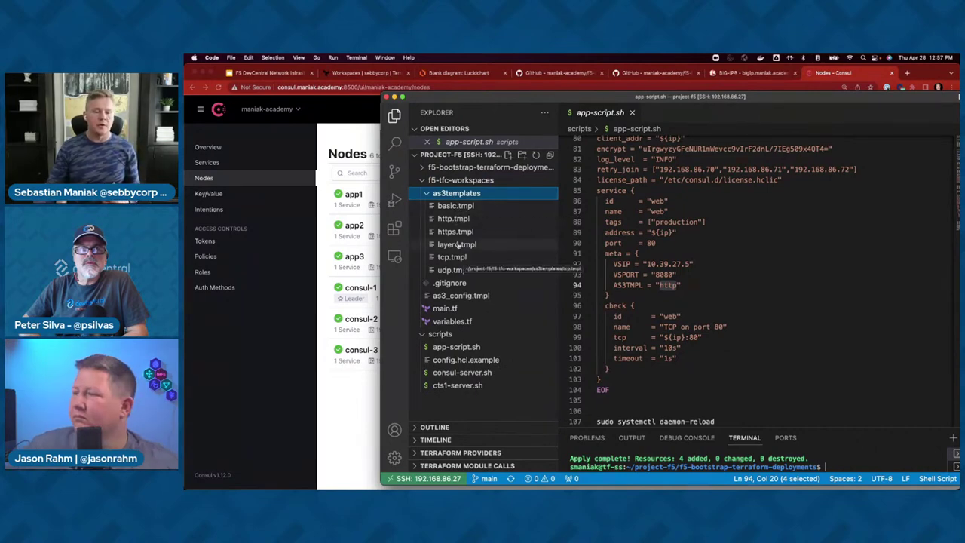
{"action": "left_click", "coordinate": [455, 232]}
{"action": "left_click_drag", "start_coordinate": [752, 194], "coordinate": [688, 194]}
{"action": "left_click", "coordinate": [453, 218]}
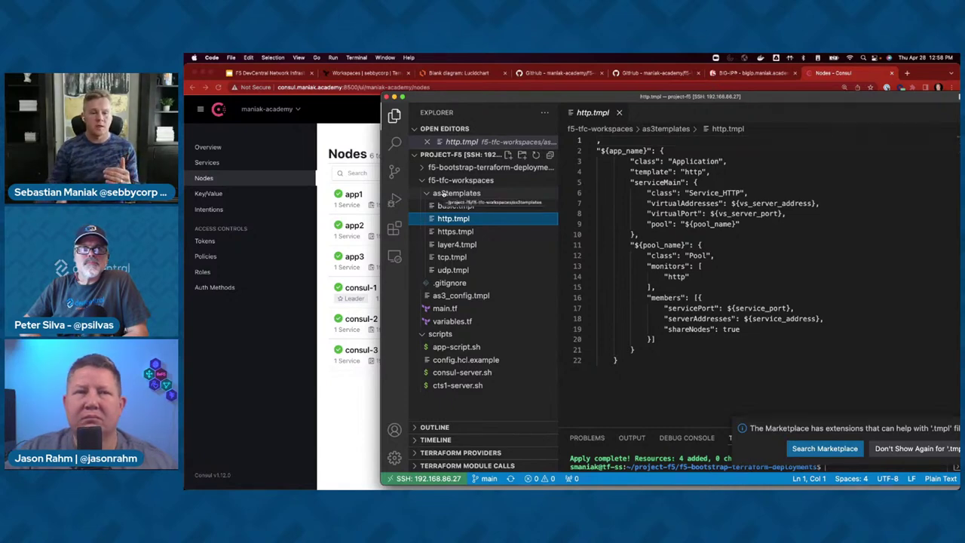
{"action": "left_click", "coordinate": [445, 193]}
- Back in app-script.sh, reselect the web service block on port 80 and enlarge the terminal
{"action": "left_click", "coordinate": [453, 270]}
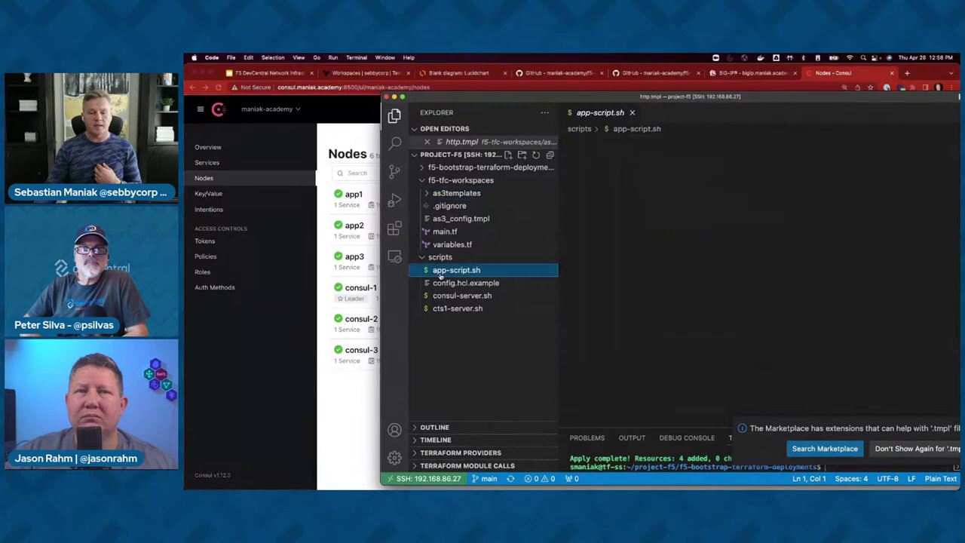
{"action": "left_click", "coordinate": [691, 277]}
{"action": "left_click_drag", "start_coordinate": [672, 367], "coordinate": [597, 190]}
{"action": "left_click", "coordinate": [647, 243]}
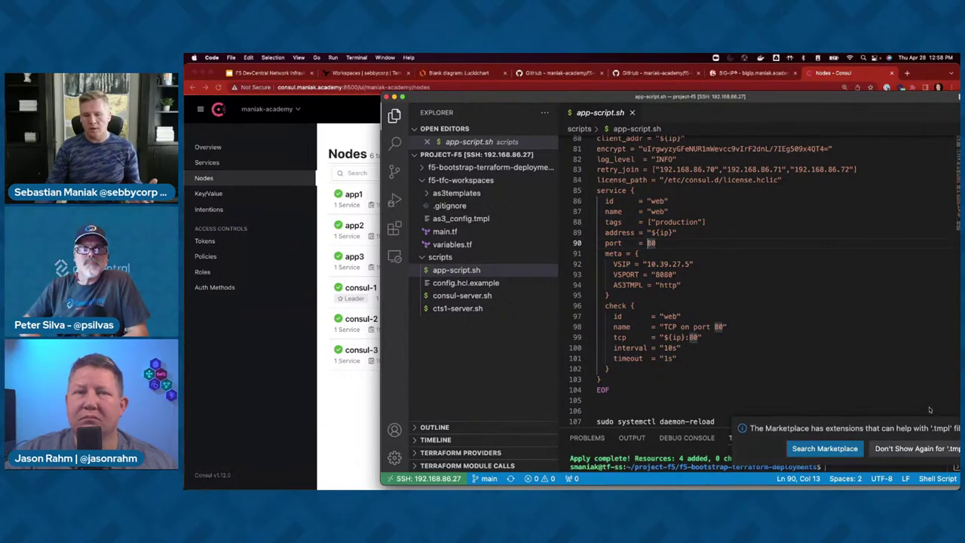
{"action": "left_click_drag", "start_coordinate": [800, 102], "coordinate": [699, 84]}
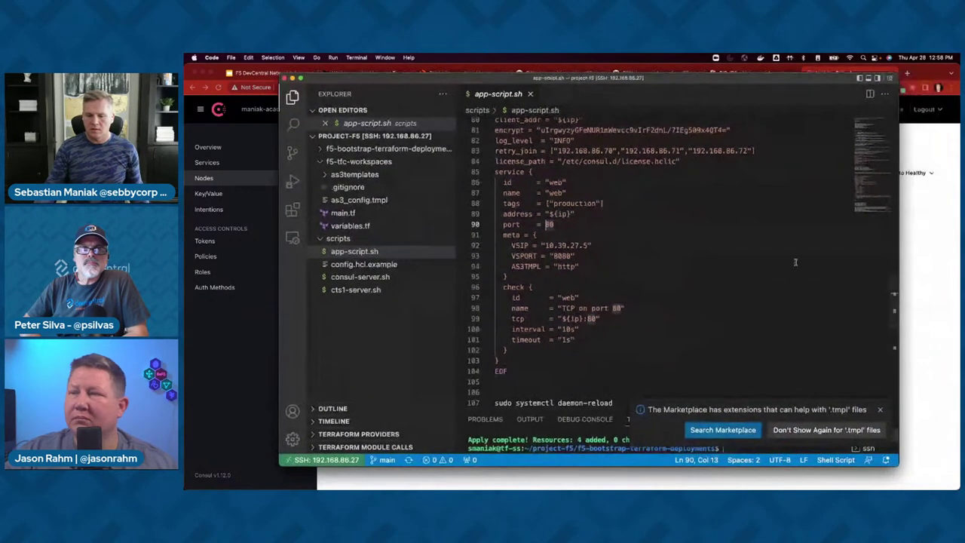
{"action": "left_click_drag", "start_coordinate": [725, 412], "coordinate": [725, 351]}
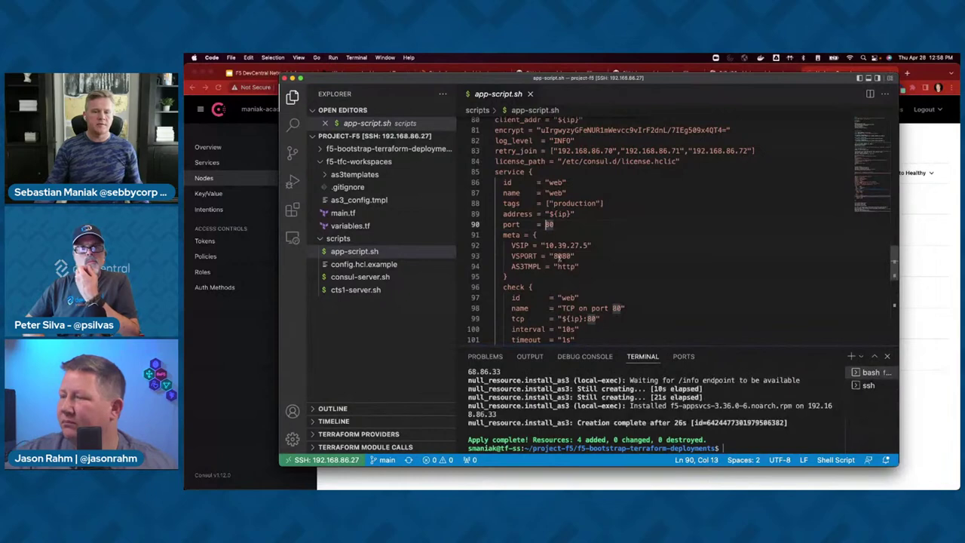
{"action": "left_click_drag", "start_coordinate": [494, 85], "coordinate": [533, 91]}
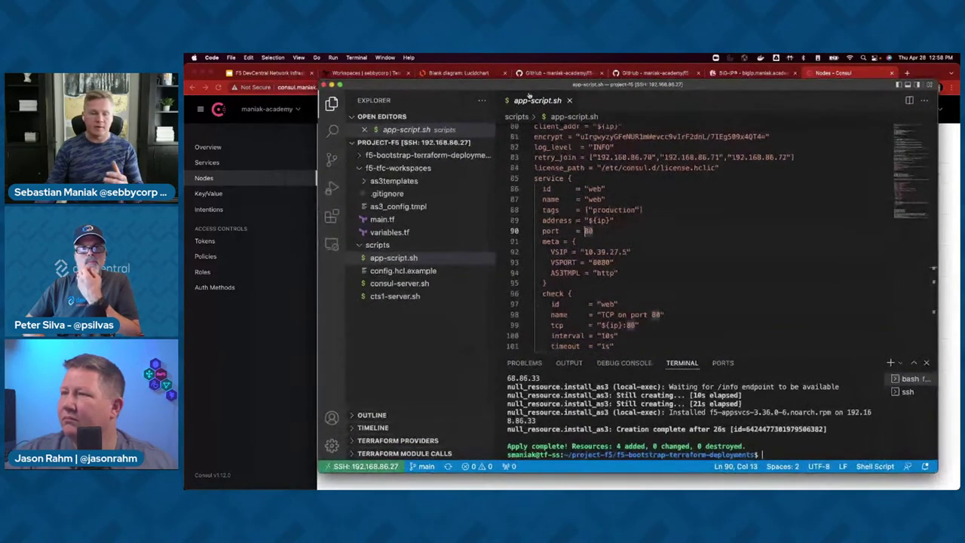
- Inspect the web and tcp service instances in Consul, then return to app-script.sh
{"action": "left_click", "coordinate": [227, 179]}
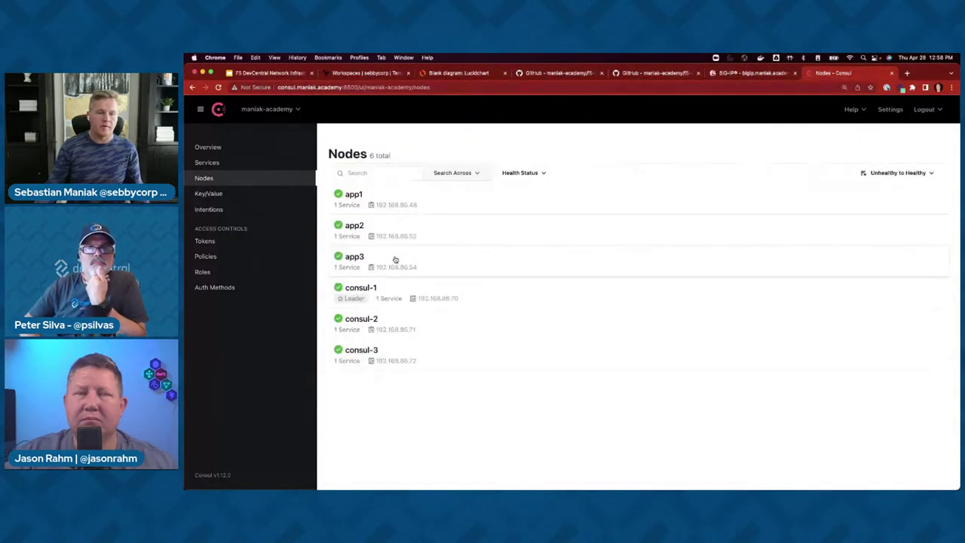
{"action": "left_click", "coordinate": [238, 163]}
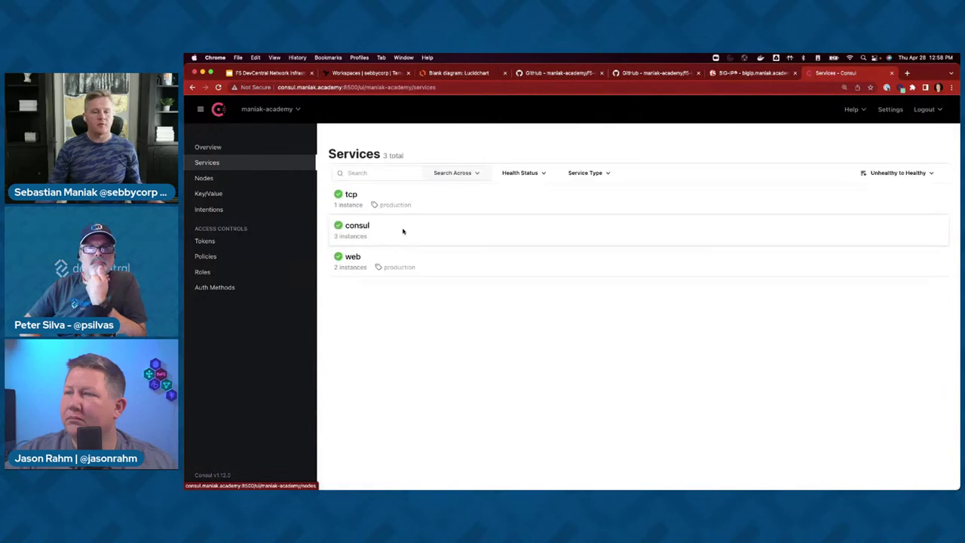
{"action": "left_click", "coordinate": [352, 258]}
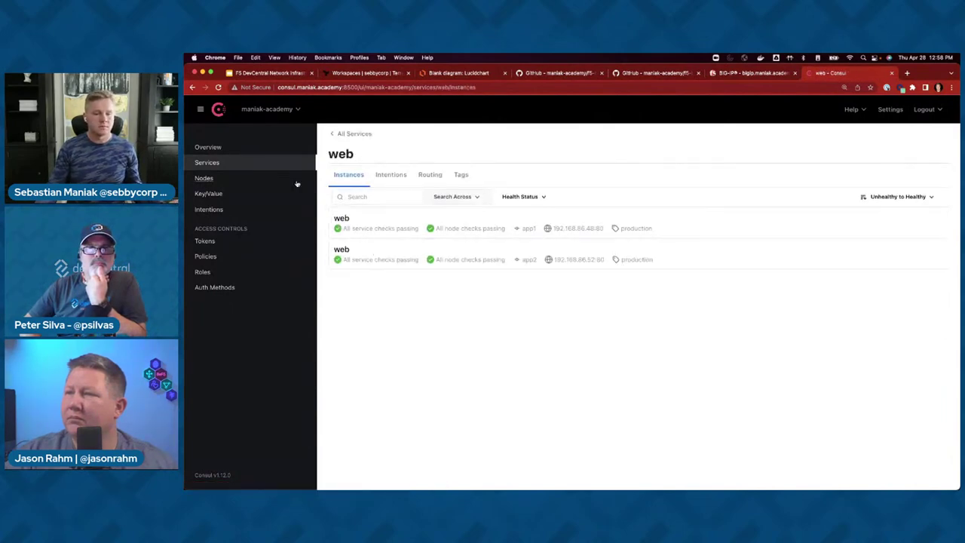
{"action": "left_click", "coordinate": [251, 162]}
{"action": "left_click", "coordinate": [357, 196]}
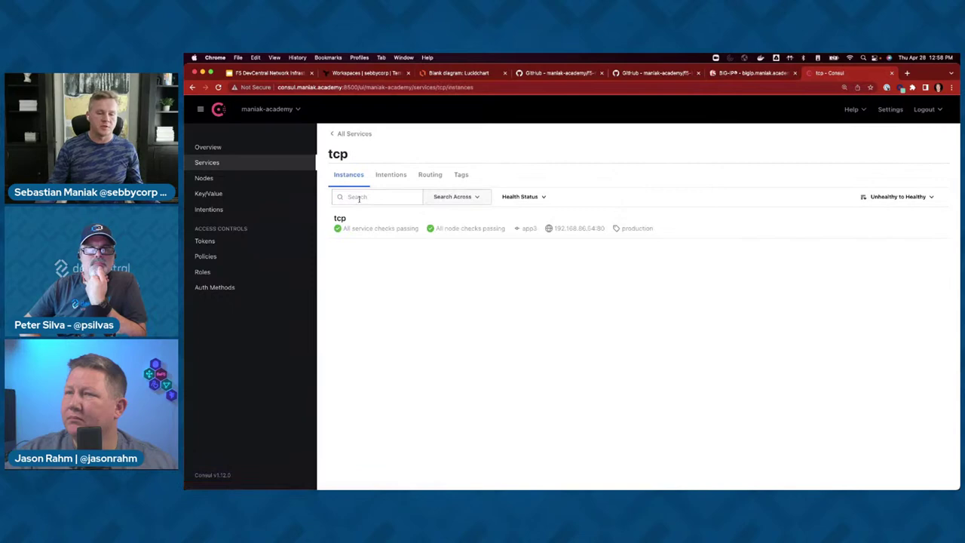
{"action": "left_click", "coordinate": [251, 162]}
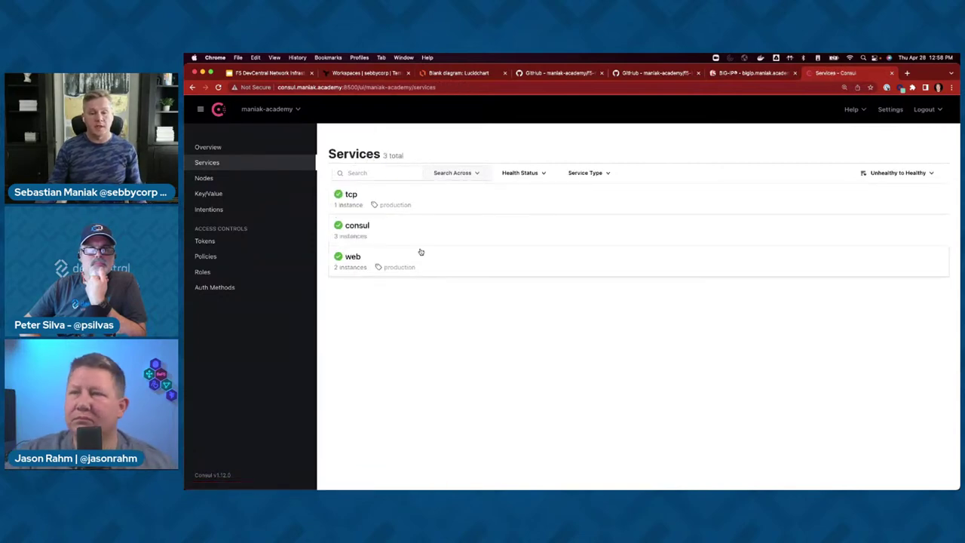
{"action": "key", "text": "super+Tab"}
{"action": "scroll", "coordinate": [626, 267], "scroll_direction": "down", "scroll_amount": 2}
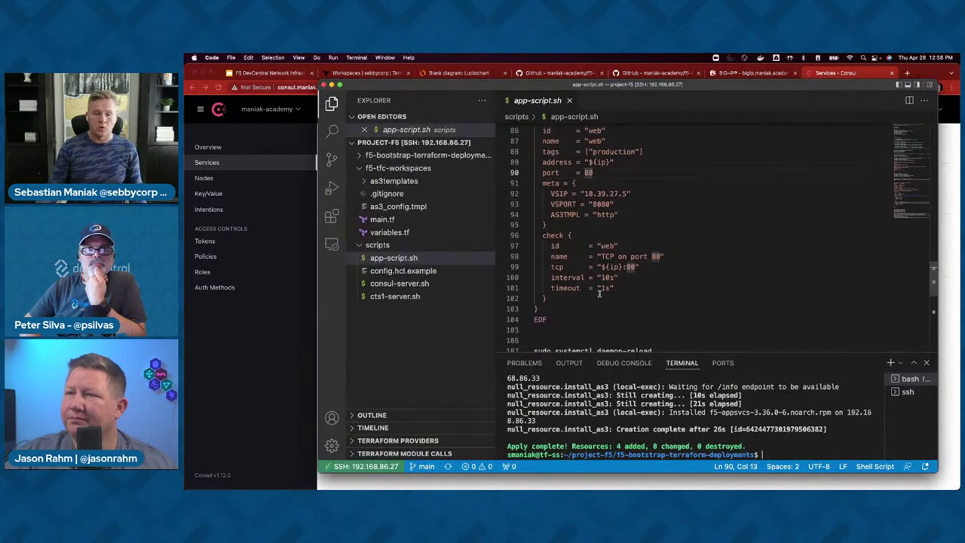
- Highlight the health check's 10s interval and 1s timeout, then enlarge the terminal
{"action": "left_click", "coordinate": [621, 288]}
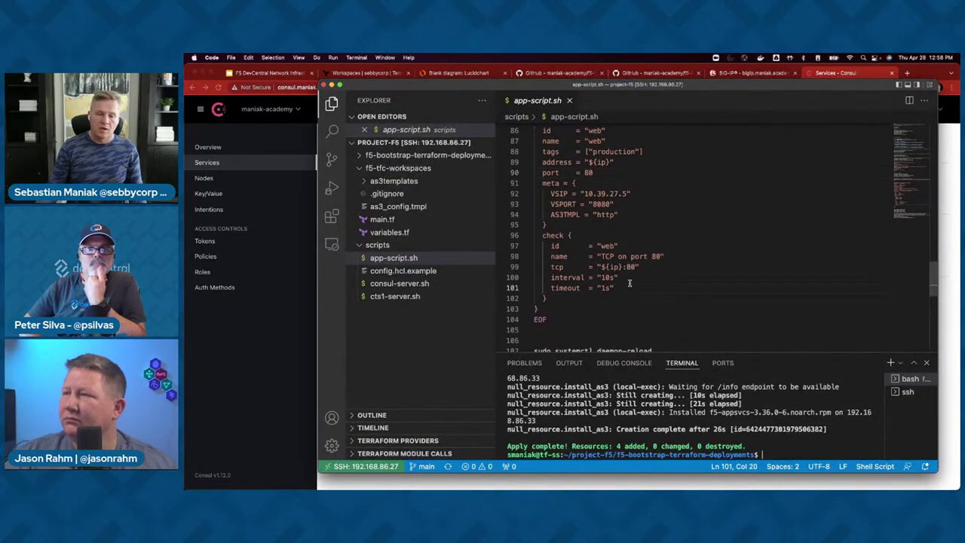
{"action": "left_click_drag", "start_coordinate": [622, 287], "coordinate": [529, 278]}
{"action": "left_click", "coordinate": [706, 299]}
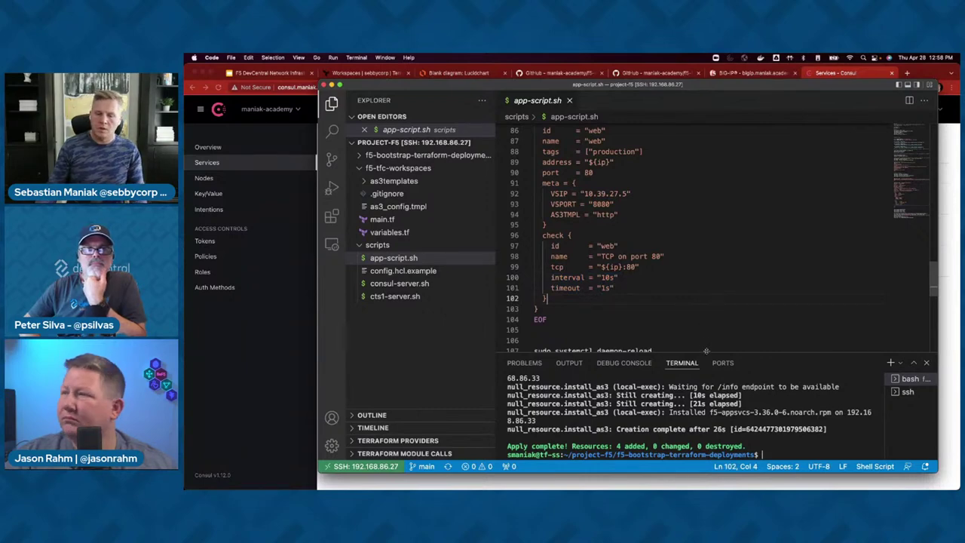
{"action": "left_click_drag", "start_coordinate": [706, 350], "coordinate": [706, 291]}
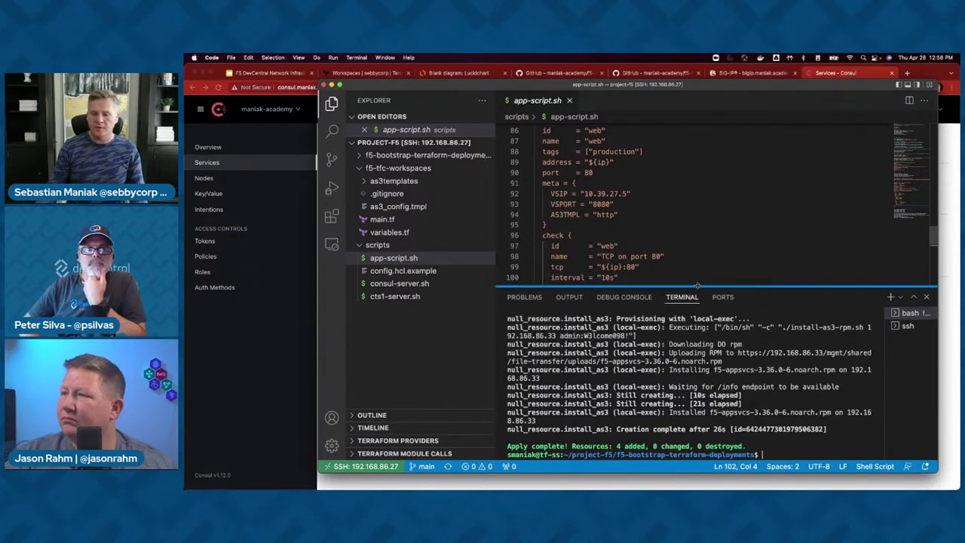
- Open config.hcl.example and highlight the F5Networks/bigip provider source
{"action": "left_click", "coordinate": [403, 271]}
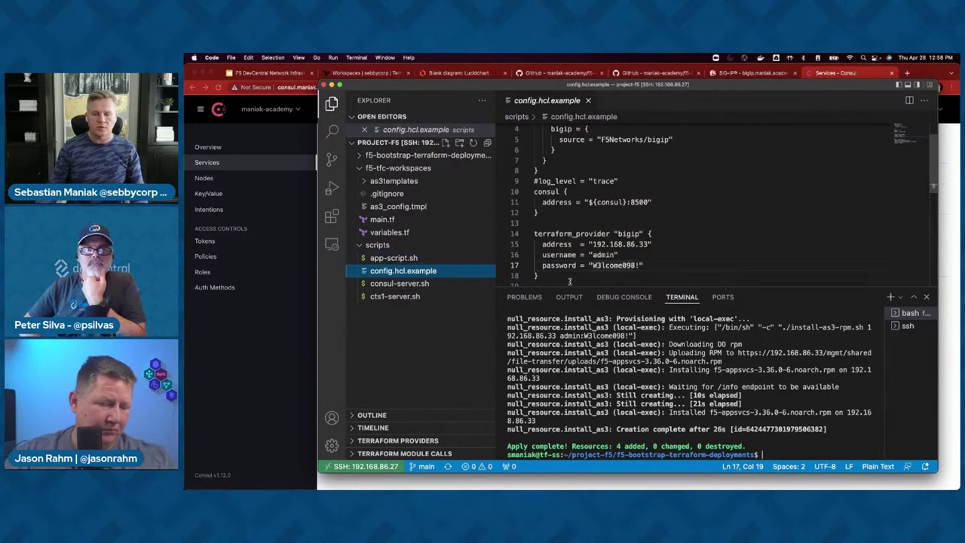
{"action": "left_click_drag", "start_coordinate": [569, 288], "coordinate": [569, 335]}
{"action": "scroll", "coordinate": [571, 258], "scroll_direction": "down", "scroll_amount": 4}
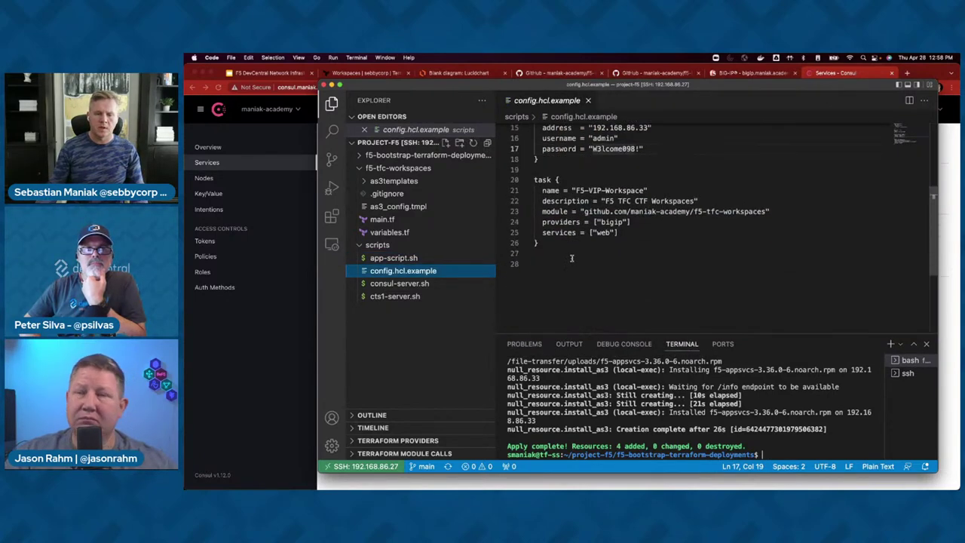
{"action": "scroll", "coordinate": [571, 258], "scroll_direction": "down", "scroll_amount": 1}
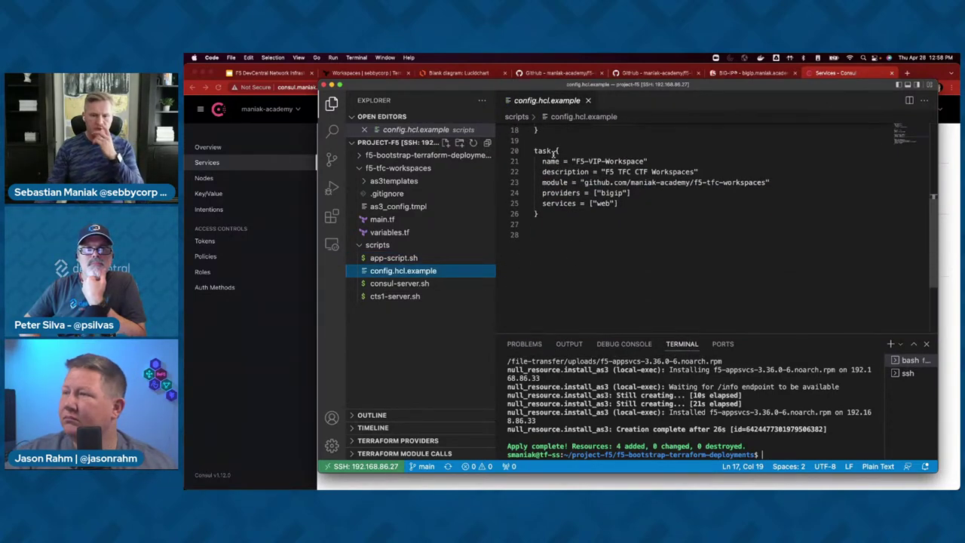
{"action": "scroll", "coordinate": [580, 172], "scroll_direction": "up", "scroll_amount": 6}
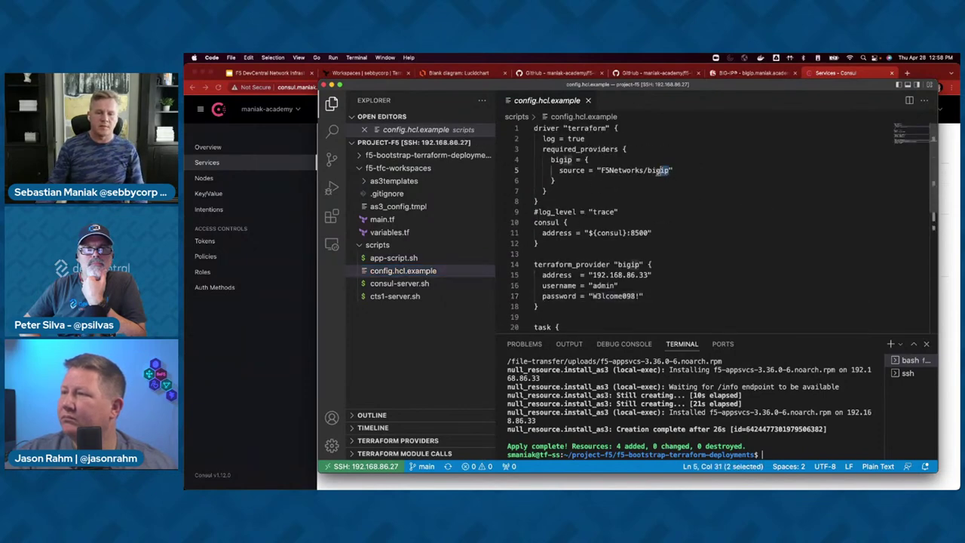
{"action": "left_click_drag", "start_coordinate": [669, 170], "coordinate": [601, 171]}
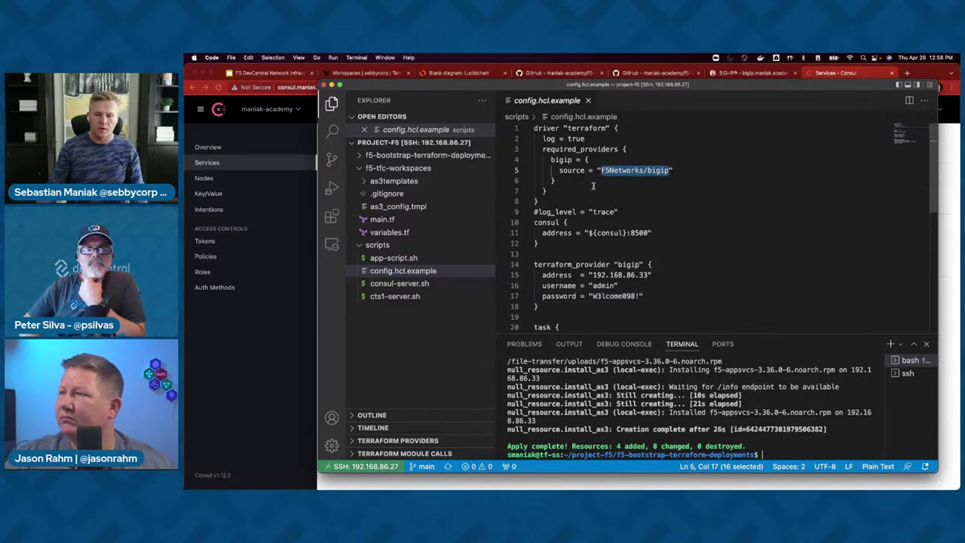
{"action": "scroll", "coordinate": [612, 230], "scroll_direction": "down", "scroll_amount": 3}
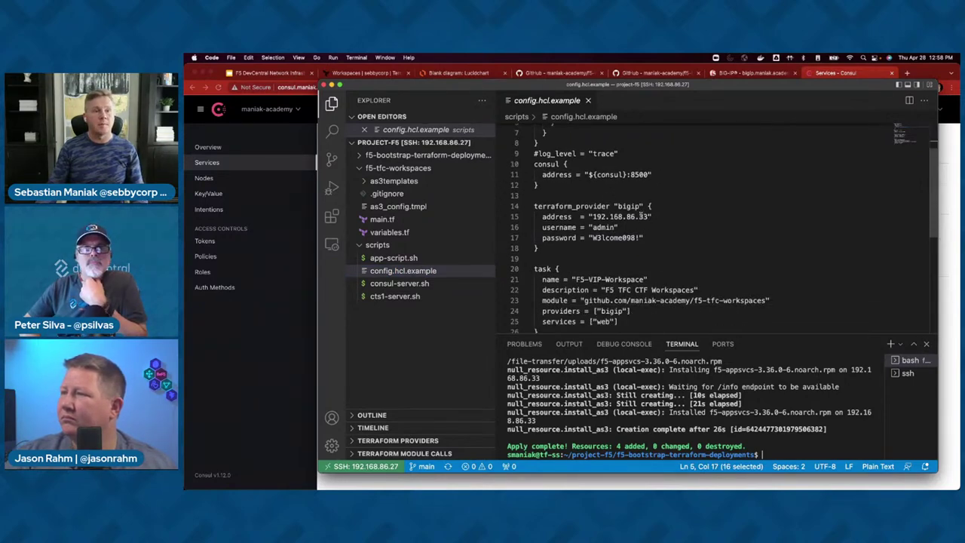
{"action": "scroll", "coordinate": [642, 215], "scroll_direction": "down", "scroll_amount": 3}
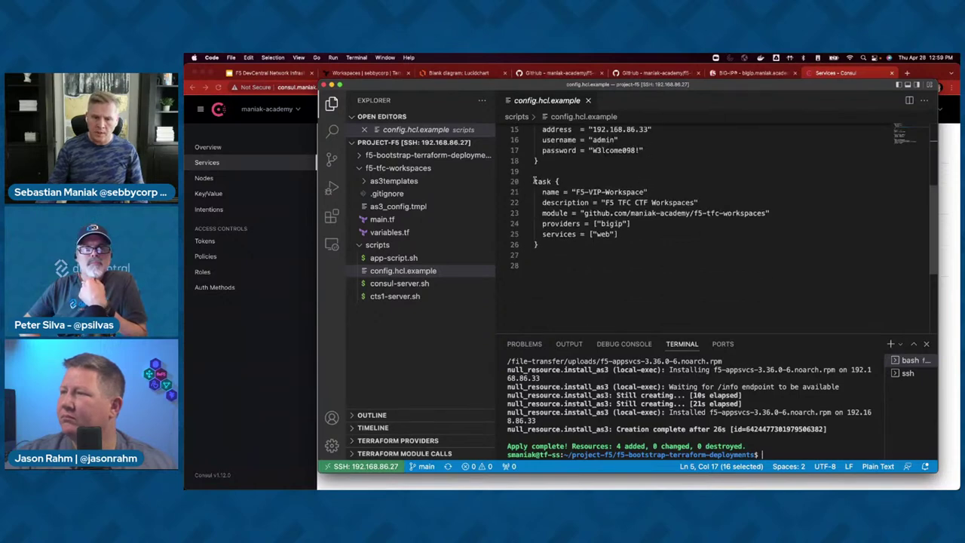
- Highlight the task block's module address, bigip provider and web service, then enlarge the terminal
{"action": "left_click_drag", "start_coordinate": [533, 181], "coordinate": [606, 242]}
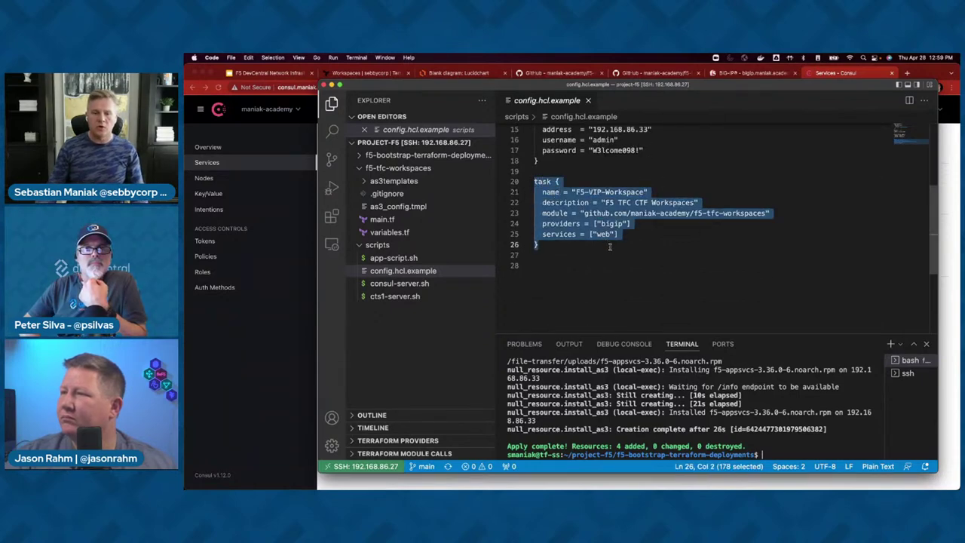
{"action": "left_click", "coordinate": [607, 242]}
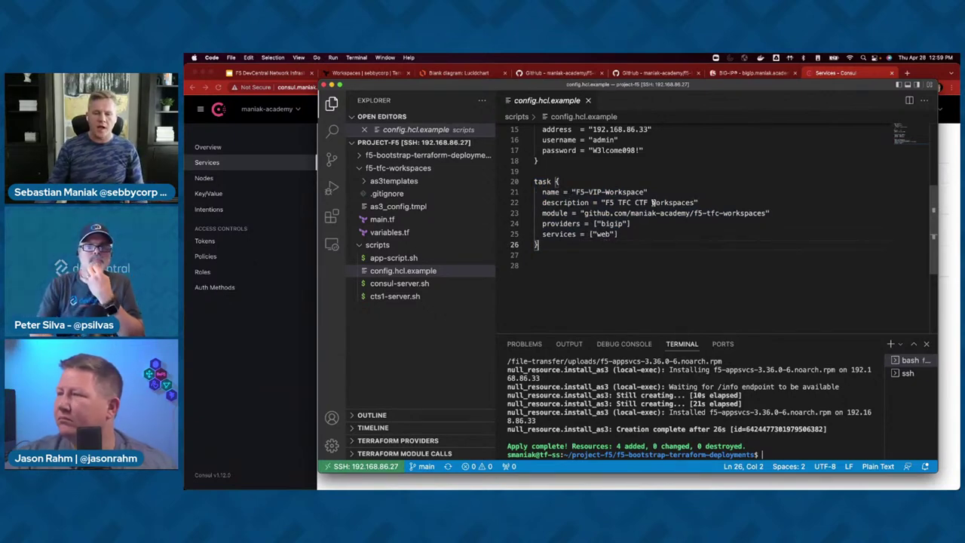
{"action": "left_click_drag", "start_coordinate": [580, 214], "coordinate": [585, 215]}
{"action": "left_click", "coordinate": [768, 214]}
{"action": "left_click", "coordinate": [605, 239]}
{"action": "double_click", "coordinate": [612, 223]}
{"action": "double_click", "coordinate": [603, 234]}
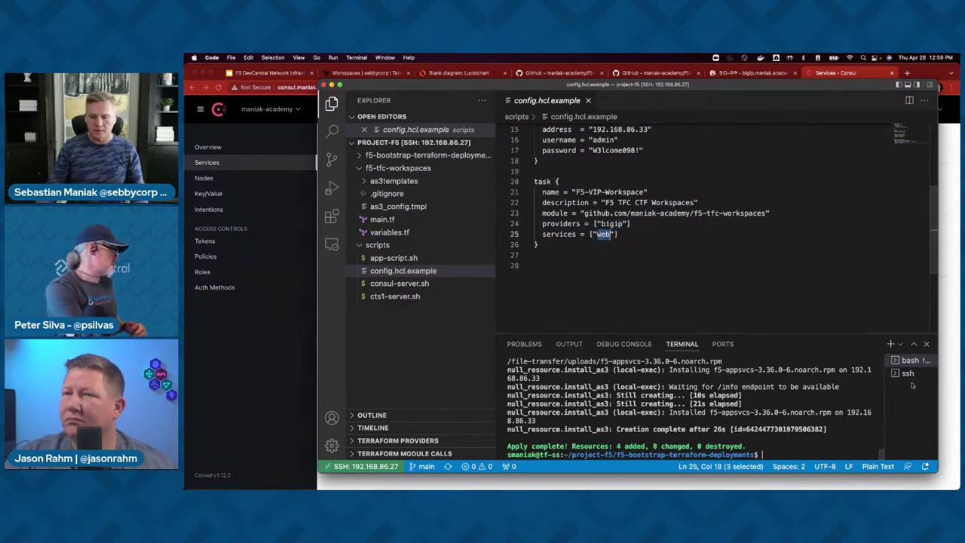
{"action": "left_click_drag", "start_coordinate": [755, 335], "coordinate": [754, 246]}
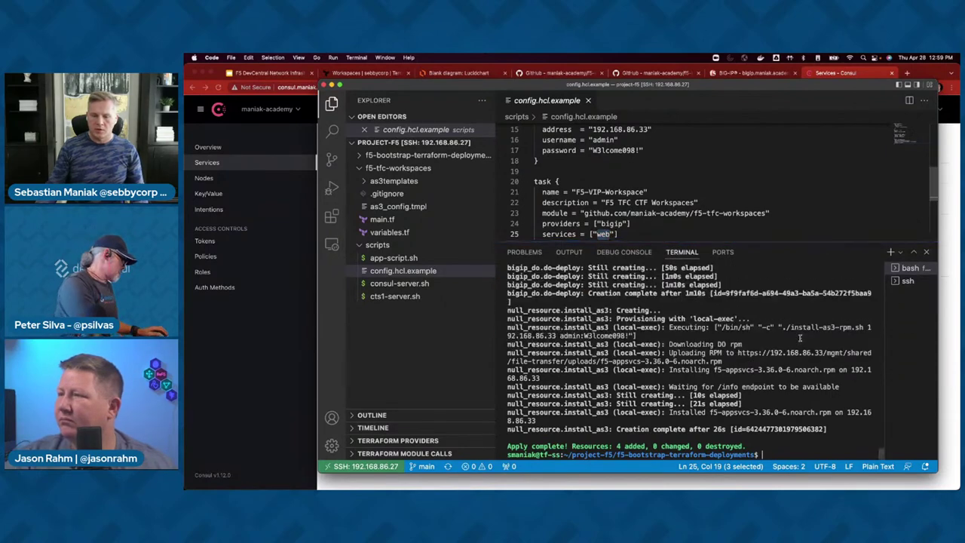
- Open /opt/consul/cts_config.hcl with sudo vi and close the config.hcl.example tab
{"action": "left_click", "coordinate": [907, 281]}
{"action": "key", "text": "Up"}
{"action": "key", "text": "Up"}
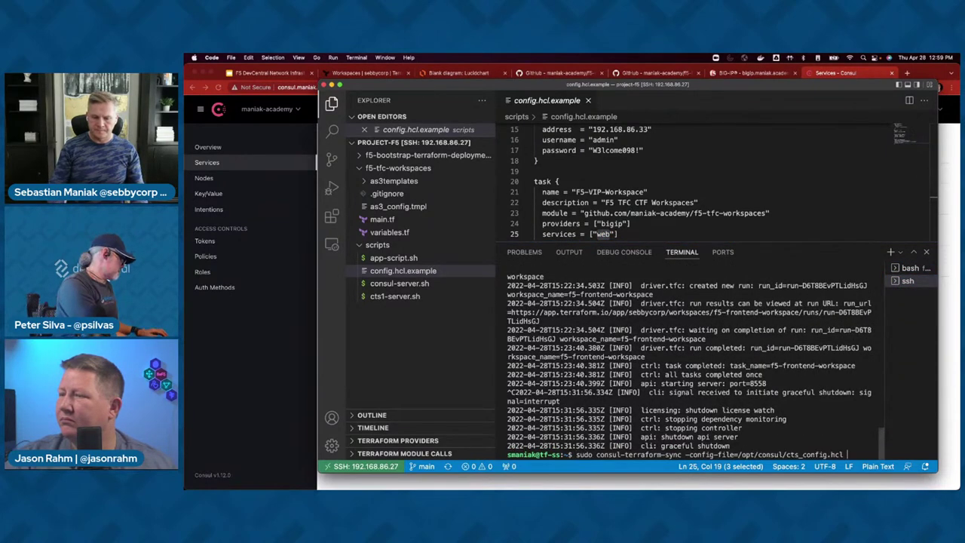
{"action": "key", "text": "Return"}
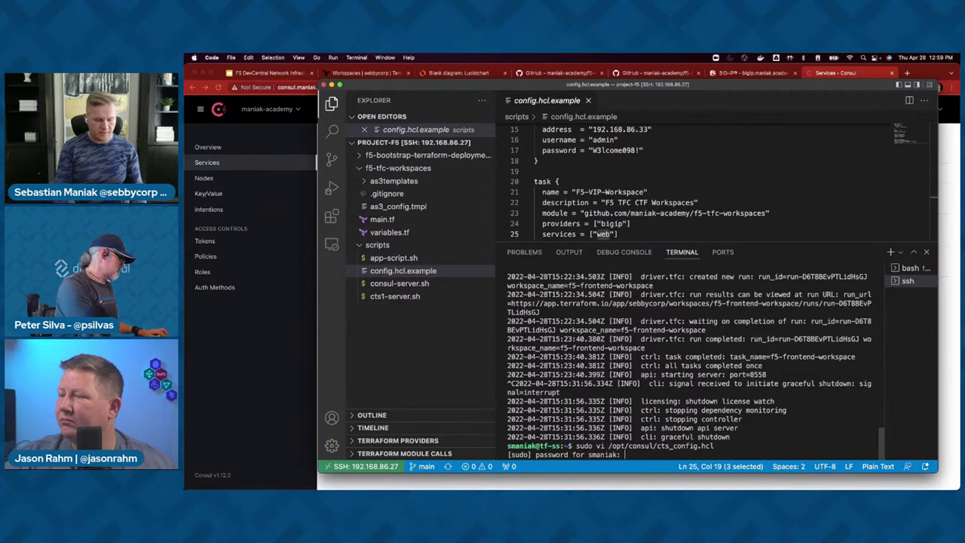
{"action": "key", "text": "Return"}
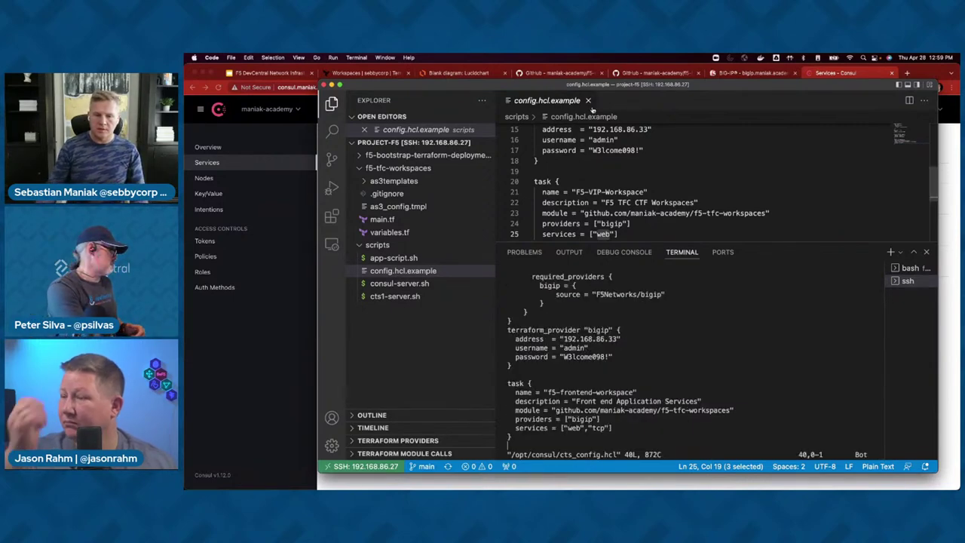
{"action": "key", "text": "super+w"}
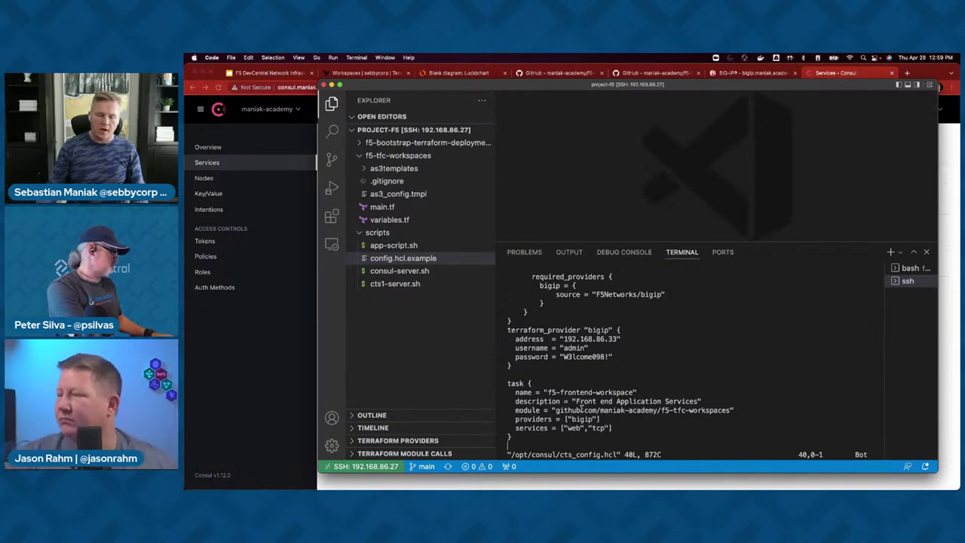
{"action": "double_click", "coordinate": [575, 427]}
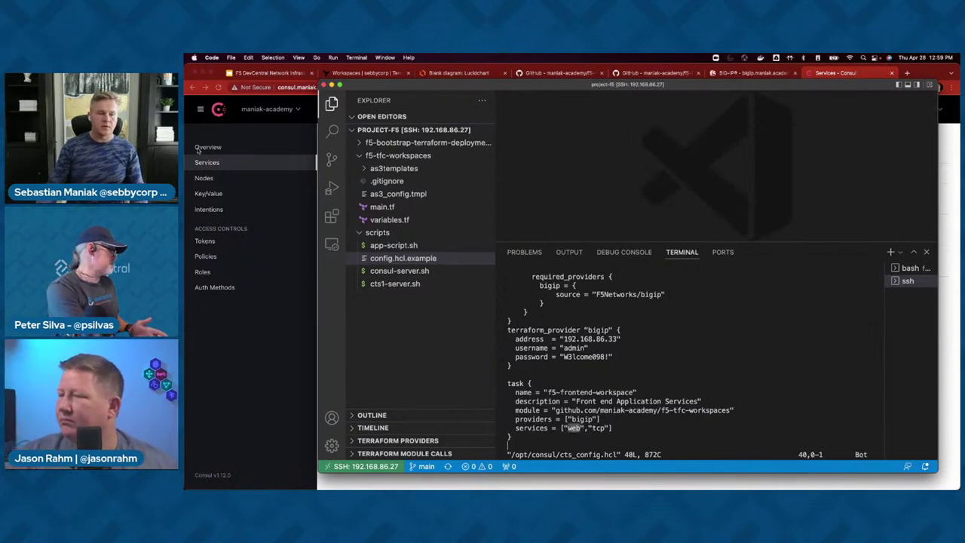
{"action": "left_click", "coordinate": [203, 164]}
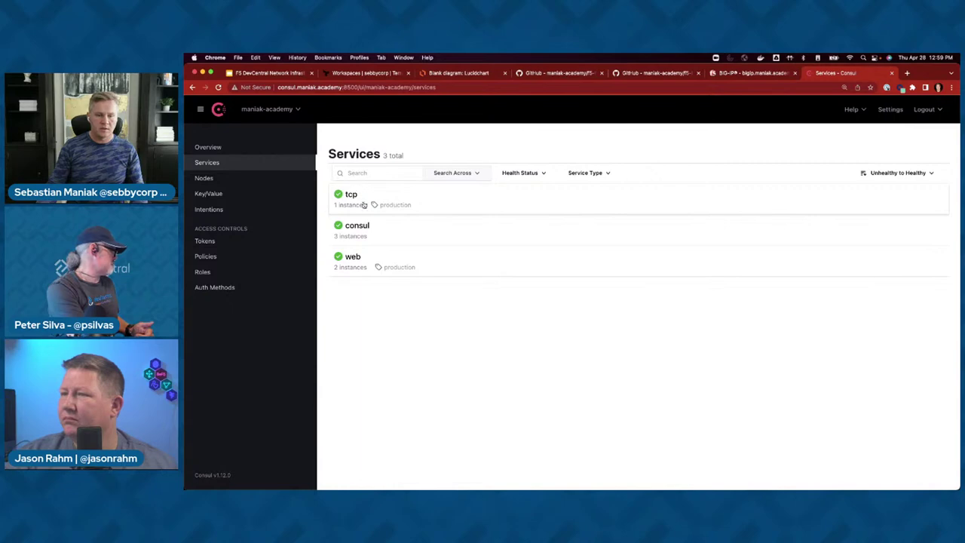
{"action": "key", "text": "super+Tab"}
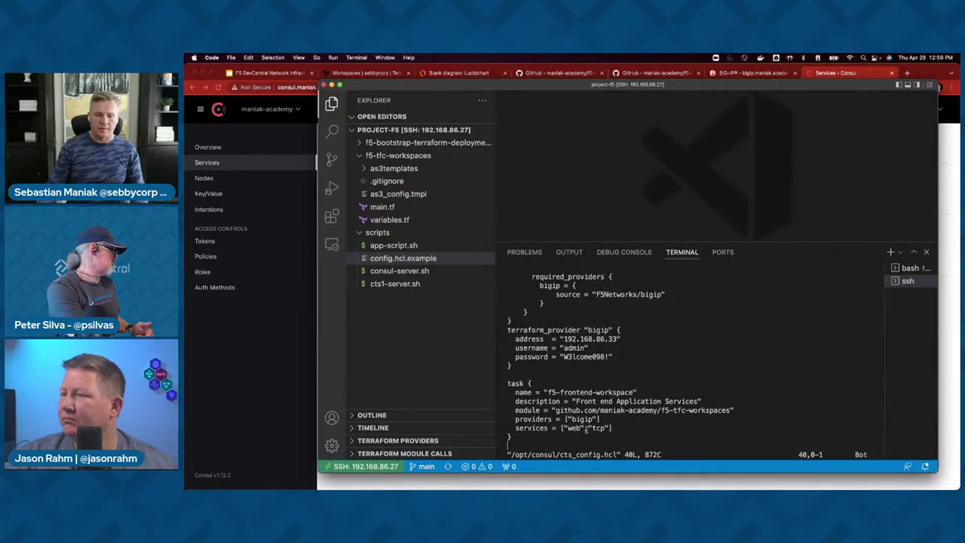
- Quit vim with :q! and rerun consul-terraform-sync with the live config
{"action": "type", "text": ":"}
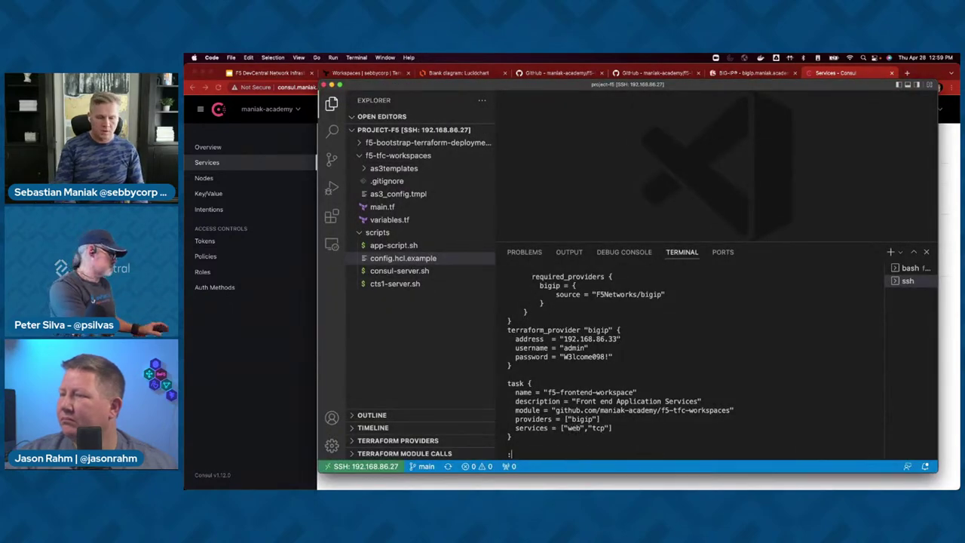
{"action": "type", "text": "q!"}
{"action": "key", "text": "Return"}
{"action": "key", "text": "Up"}
{"action": "key", "text": "Up"}
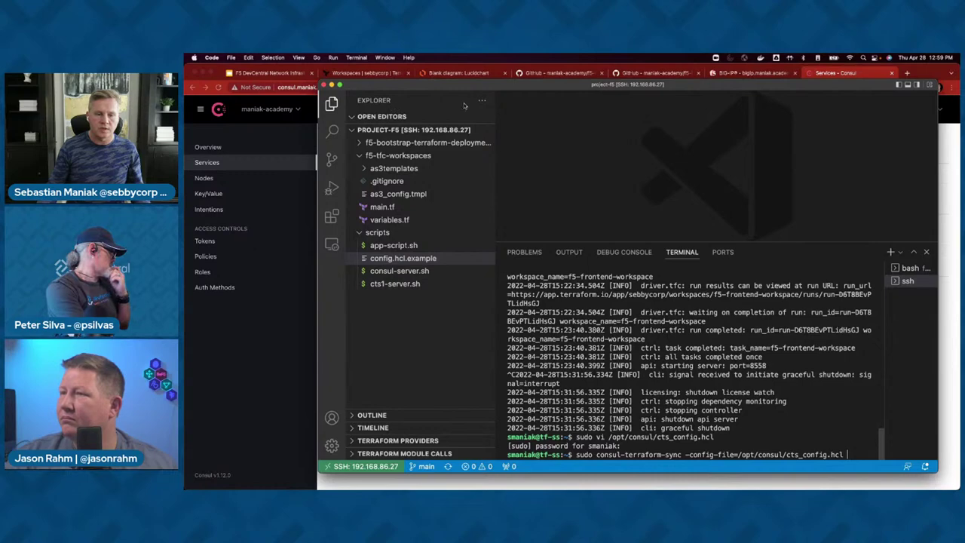
{"action": "key", "text": "Return"}
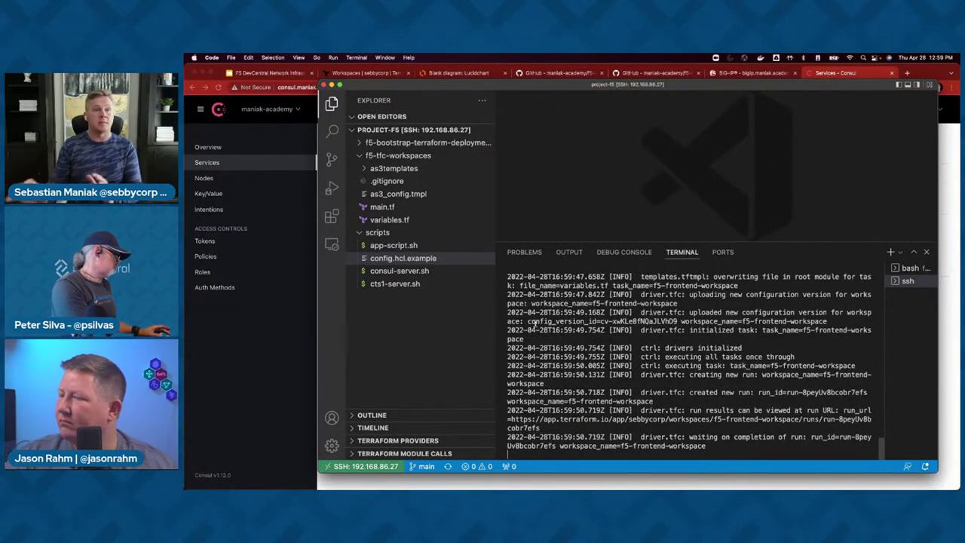
- Open the f5-frontend-workspace run queued by Consul-Terraform-Sync
{"action": "left_click", "coordinate": [315, 166]}
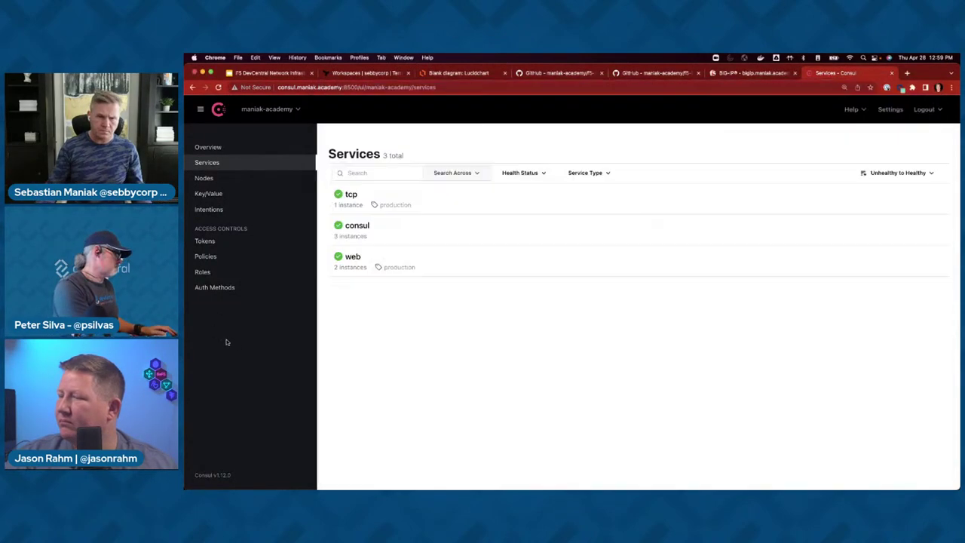
{"action": "left_click", "coordinate": [364, 73]}
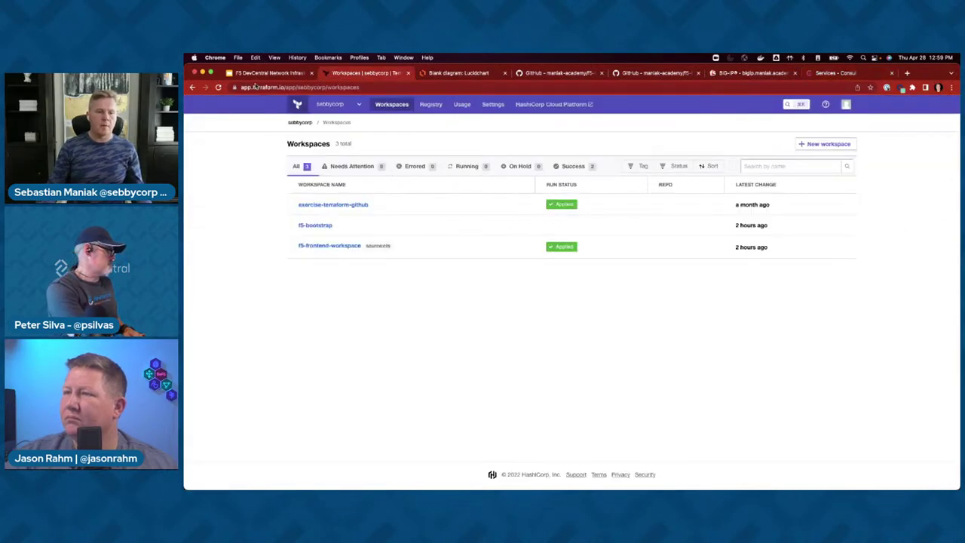
{"action": "left_click", "coordinate": [255, 87]}
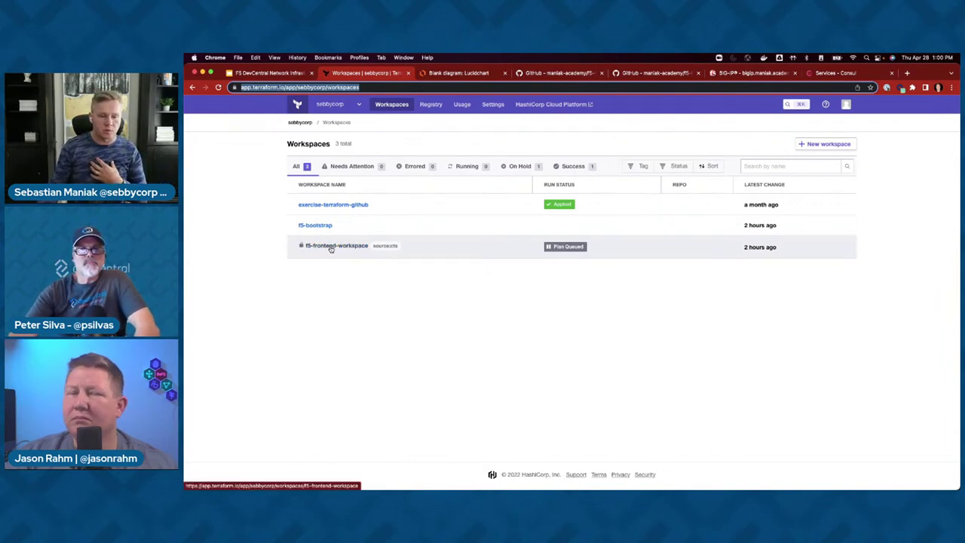
{"action": "left_click", "coordinate": [323, 248]}
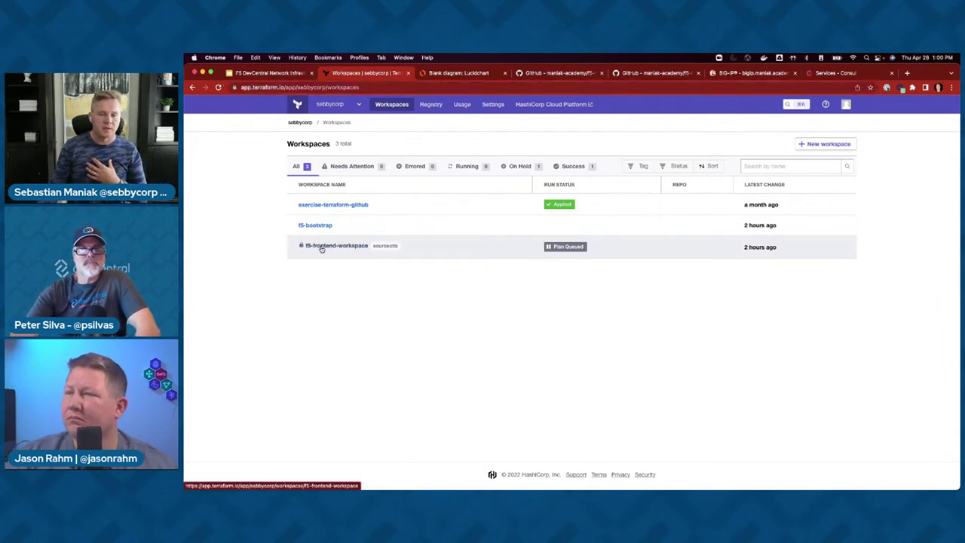
{"action": "left_click", "coordinate": [342, 250]}
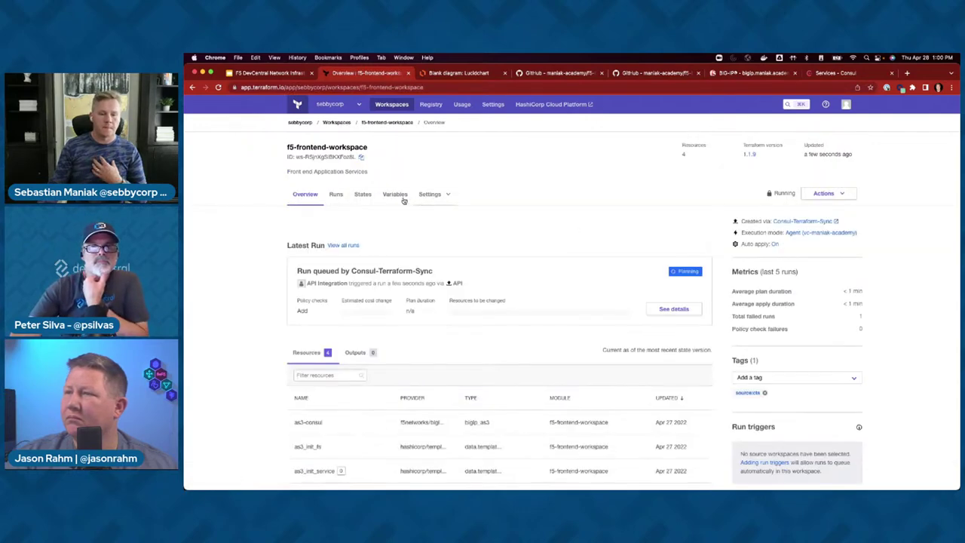
{"action": "left_click", "coordinate": [674, 309]}
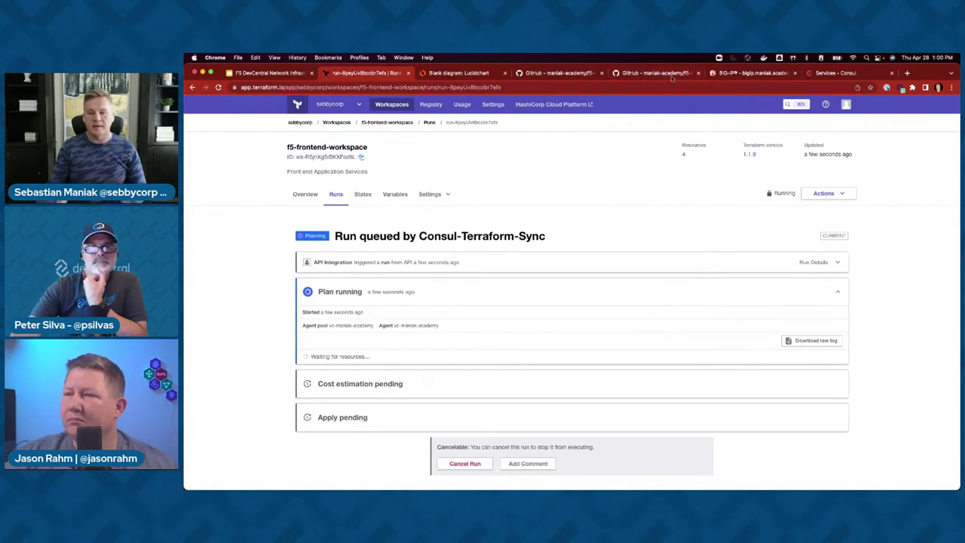
{"action": "left_click", "coordinate": [830, 72]}
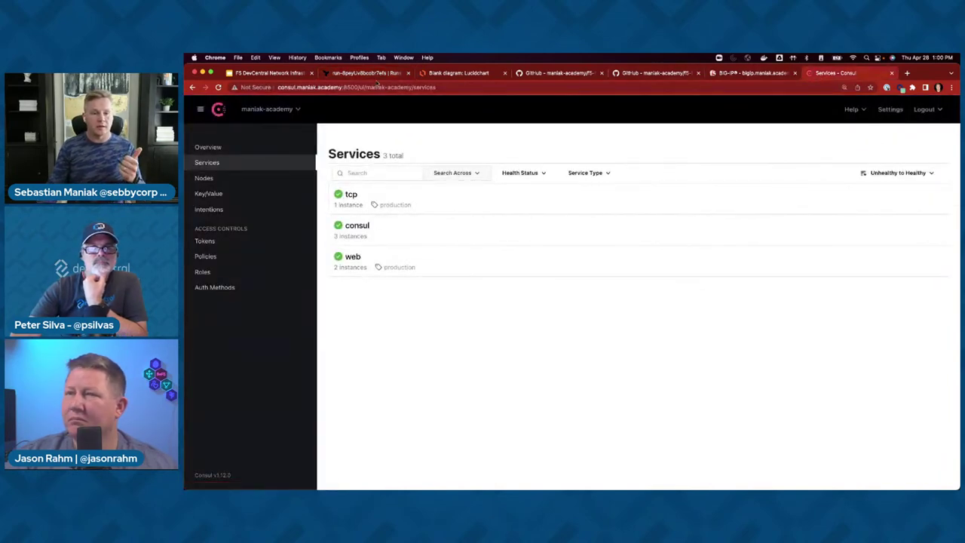
{"action": "left_click", "coordinate": [375, 72]}
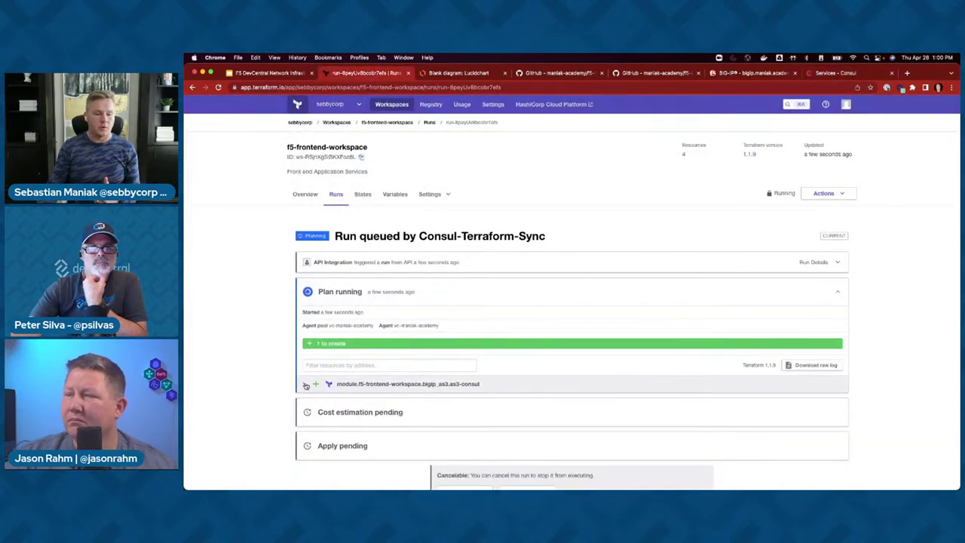
- Expand the planned as3-consul resource and highlight Service_TCP and virtual address 10.10.0.101
{"action": "left_click", "coordinate": [307, 386]}
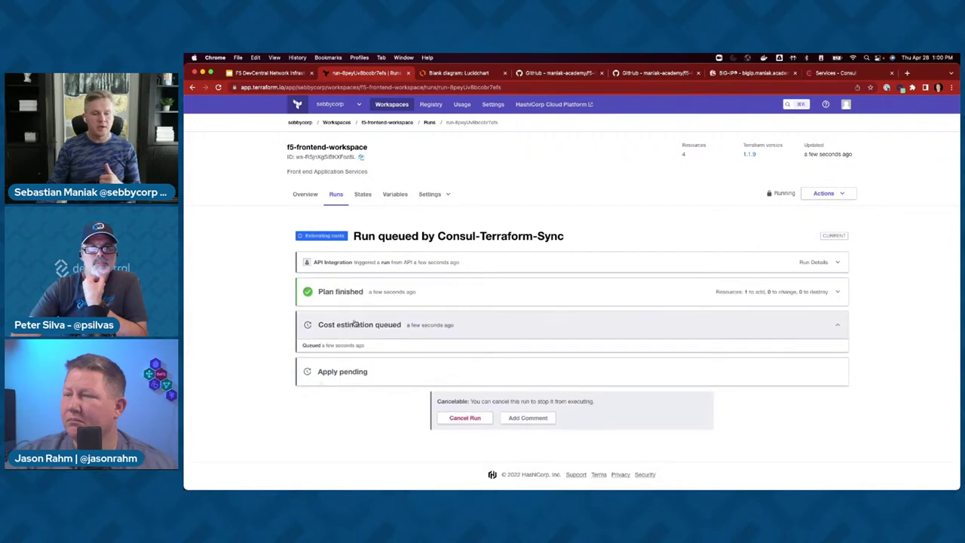
{"action": "left_click", "coordinate": [332, 300]}
{"action": "left_click", "coordinate": [317, 385]}
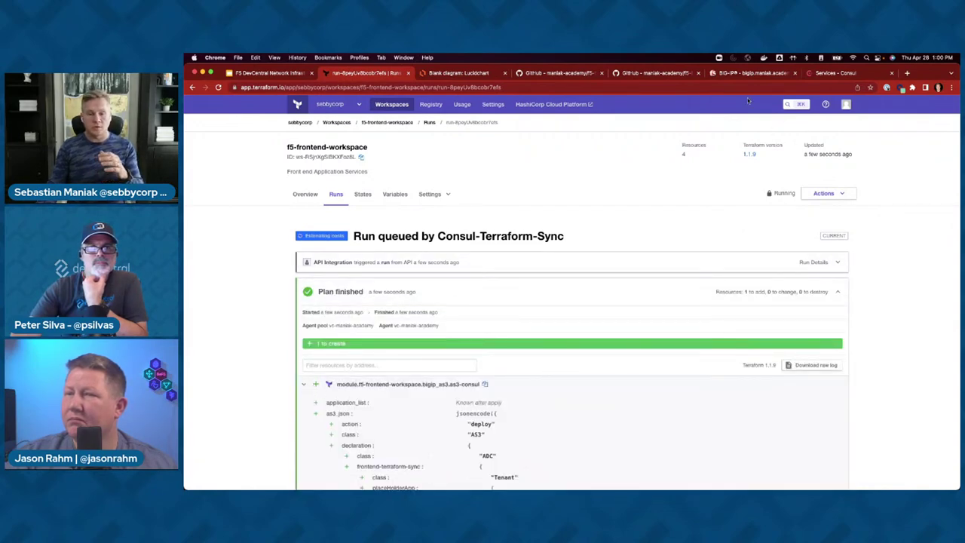
{"action": "scroll", "coordinate": [574, 289], "scroll_direction": "down", "scroll_amount": 3}
{"action": "scroll", "coordinate": [579, 293], "scroll_direction": "down", "scroll_amount": 3}
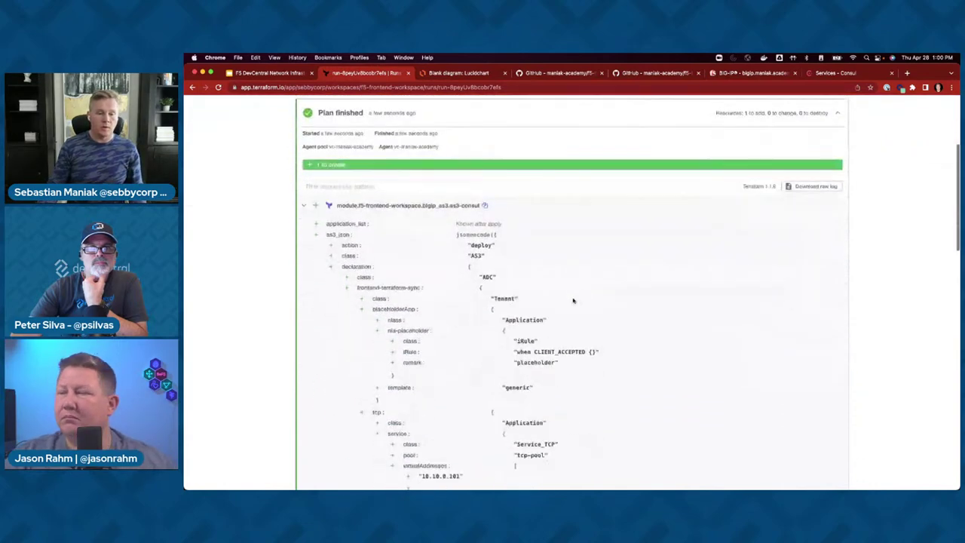
{"action": "scroll", "coordinate": [497, 260], "scroll_direction": "down", "scroll_amount": 6}
{"action": "left_click_drag", "start_coordinate": [519, 265], "coordinate": [559, 267]}
{"action": "left_click", "coordinate": [423, 297]}
{"action": "left_click_drag", "start_coordinate": [423, 297], "coordinate": [460, 297]}
- Highlight tcp-pool member 192.168.86.54, return to the overview, then show BIG-IP's Virtual Server List
{"action": "scroll", "coordinate": [490, 321], "scroll_direction": "down", "scroll_amount": 8}
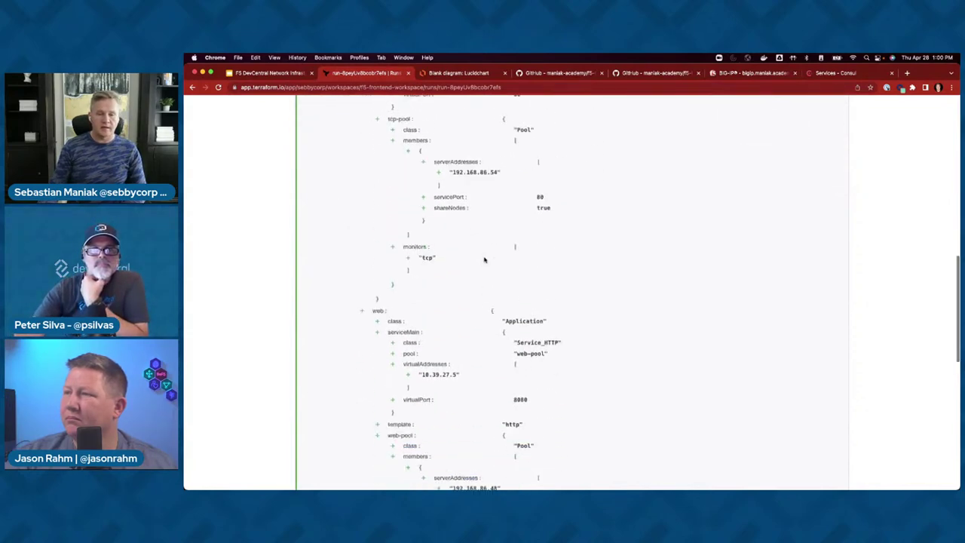
{"action": "left_click_drag", "start_coordinate": [451, 172], "coordinate": [502, 174]}
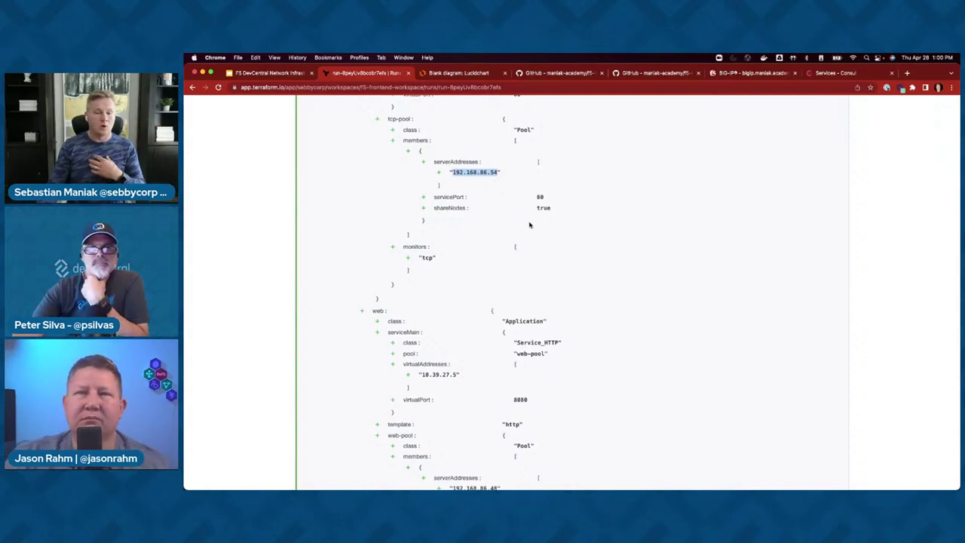
{"action": "left_click", "coordinate": [542, 198]}
{"action": "scroll", "coordinate": [539, 205], "scroll_direction": "down", "scroll_amount": 5}
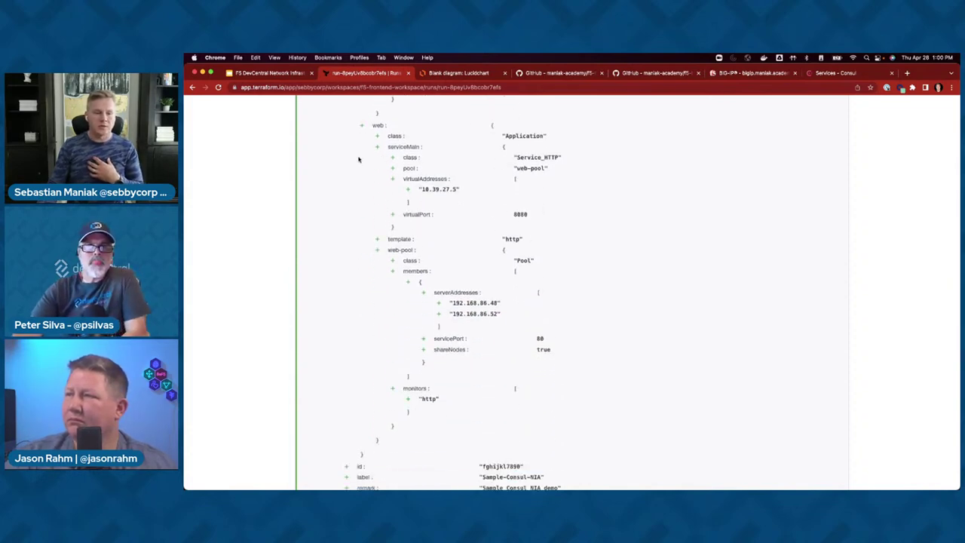
{"action": "left_click", "coordinate": [278, 73]}
{"action": "scroll", "coordinate": [355, 194], "scroll_direction": "down", "scroll_amount": 5}
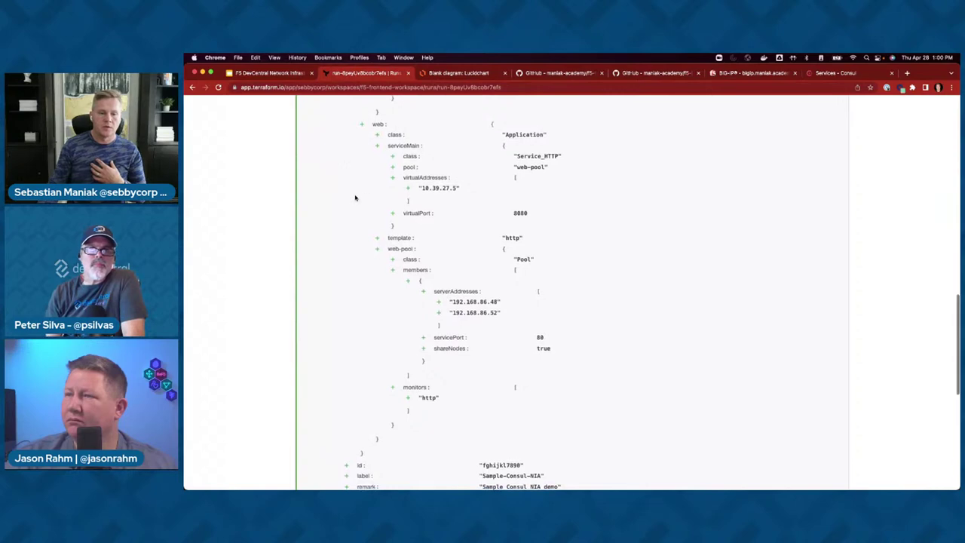
{"action": "scroll", "coordinate": [351, 201], "scroll_direction": "up", "scroll_amount": 15}
{"action": "key", "text": "super+bracketleft"}
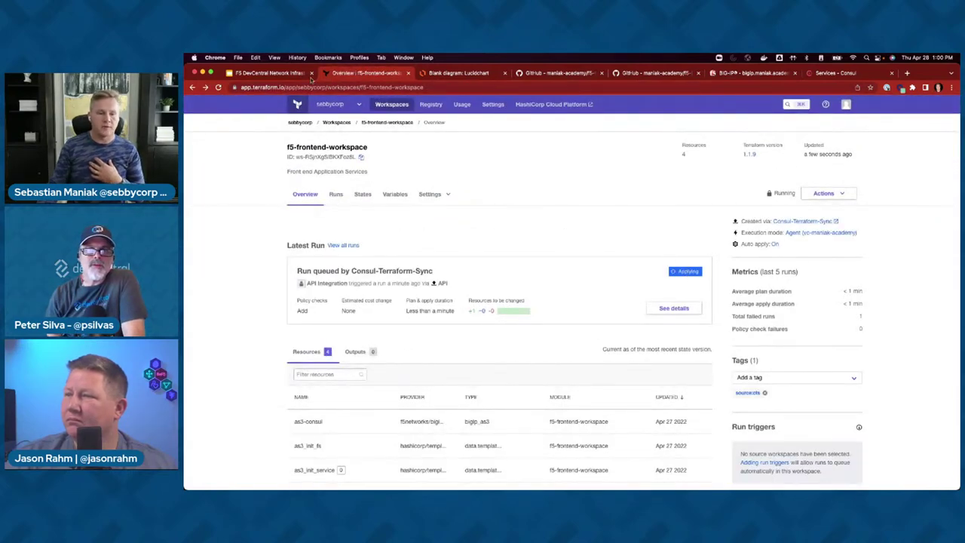
{"action": "left_click", "coordinate": [749, 73]}
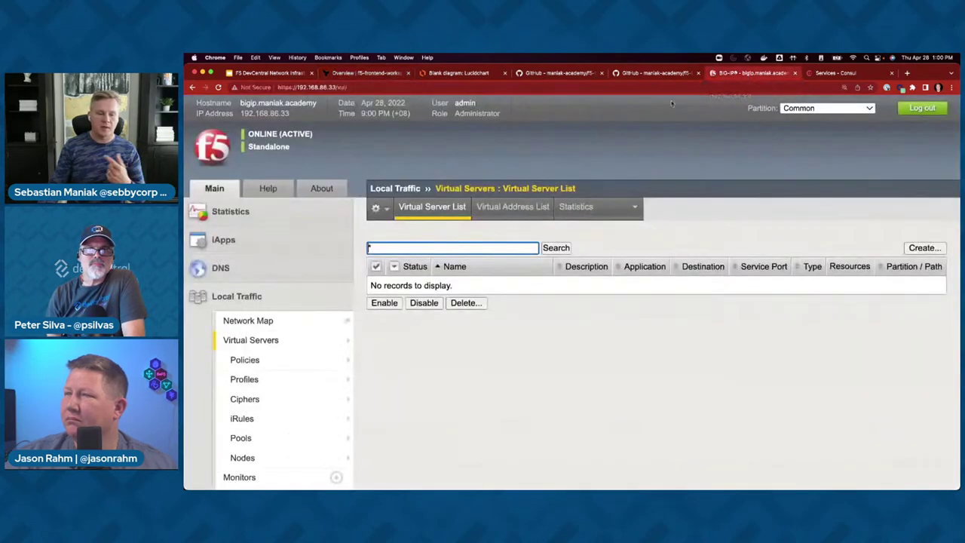
- Filter BIG-IP virtual servers to the frontend-terraform-sync partition, showing service and serviceMain, then return to Consul
{"action": "left_click", "coordinate": [801, 108]}
{"action": "left_click", "coordinate": [795, 122]}
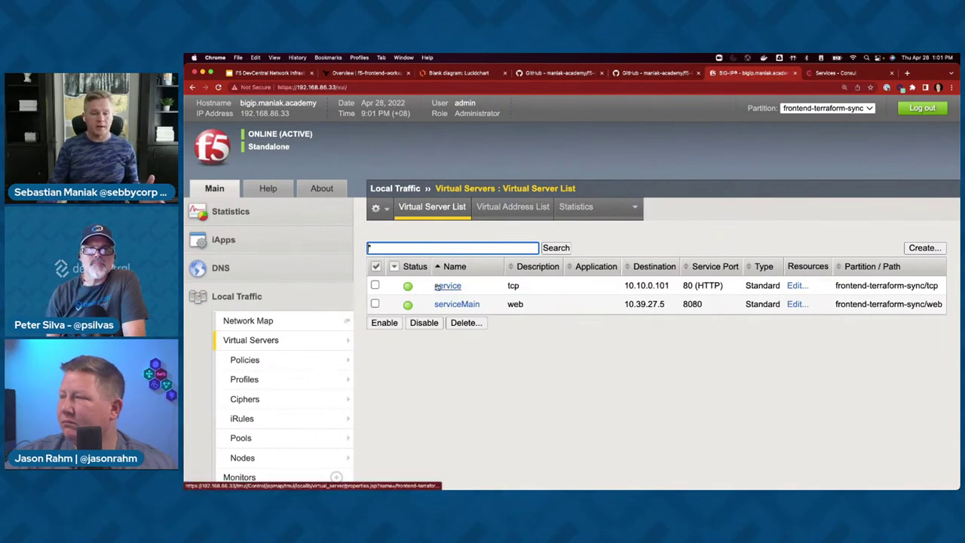
{"action": "mouse_move", "coordinate": [256, 343]}
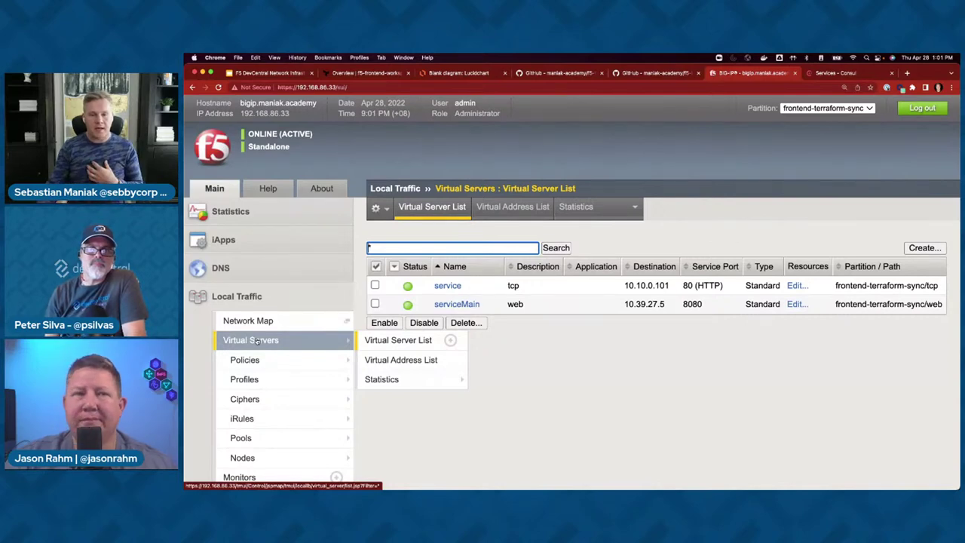
{"action": "key", "text": "ctrl+Tab"}
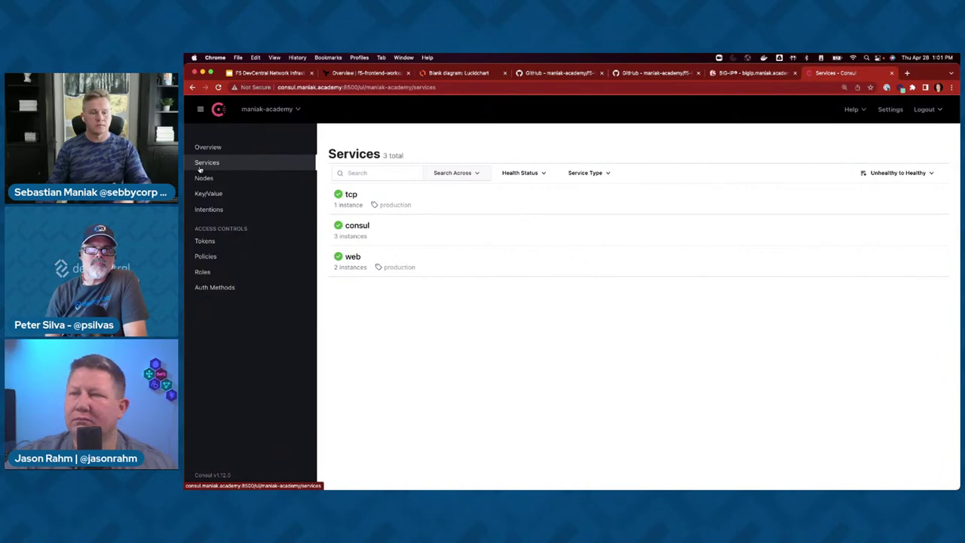
- Copy app2's IP address 192.168.86.52 from Consul's Nodes list
{"action": "key", "text": "super+Tab"}
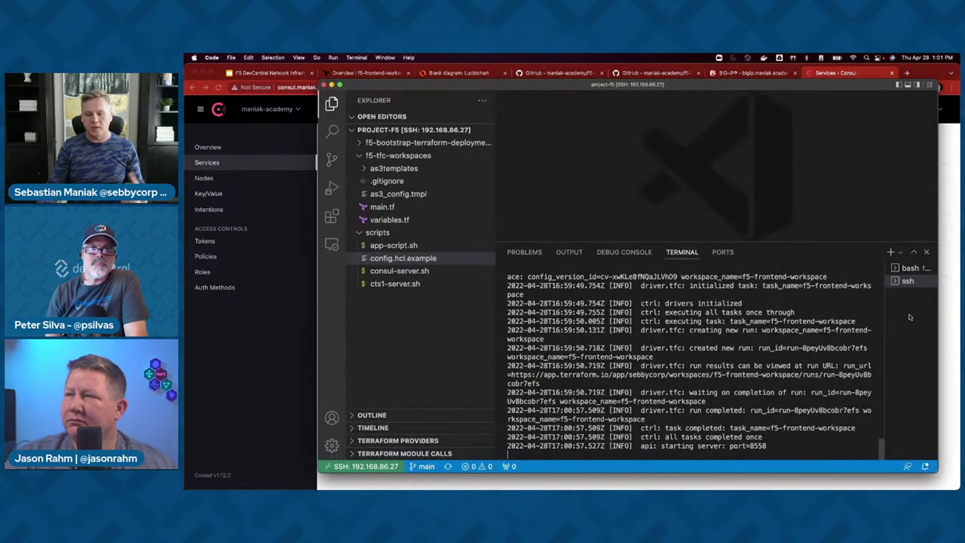
{"action": "left_click", "coordinate": [220, 178]}
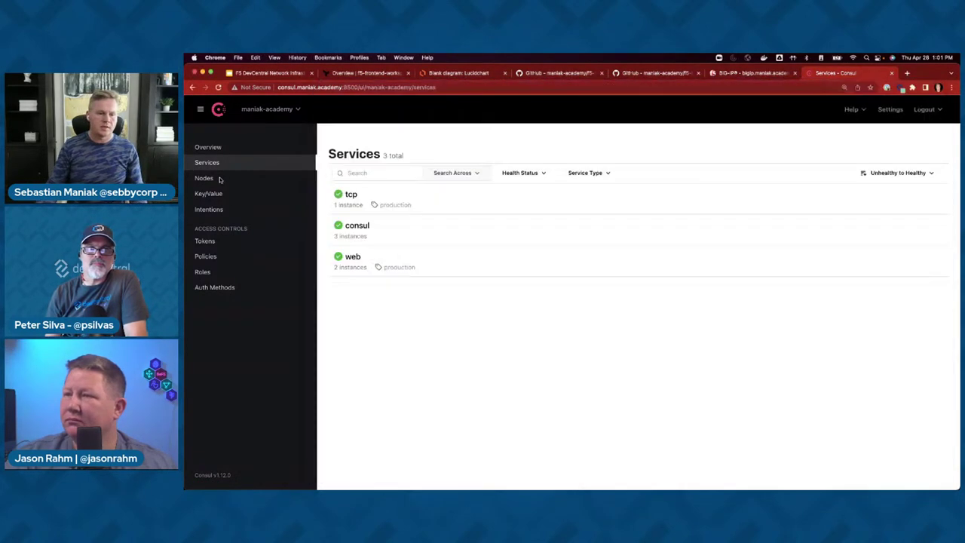
{"action": "left_click_drag", "start_coordinate": [426, 239], "coordinate": [382, 239]}
{"action": "left_click", "coordinate": [388, 240]}
{"action": "left_click", "coordinate": [371, 236]}
- SSH into app2 at 192.168.86.52 from a new bash terminal, accepting the host key
{"action": "key", "text": "super+Tab"}
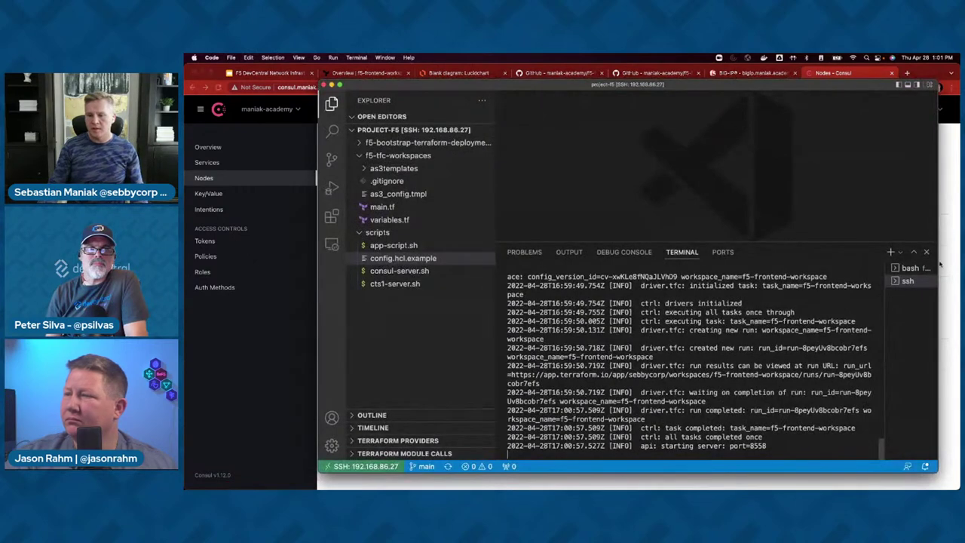
{"action": "left_click", "coordinate": [891, 252]}
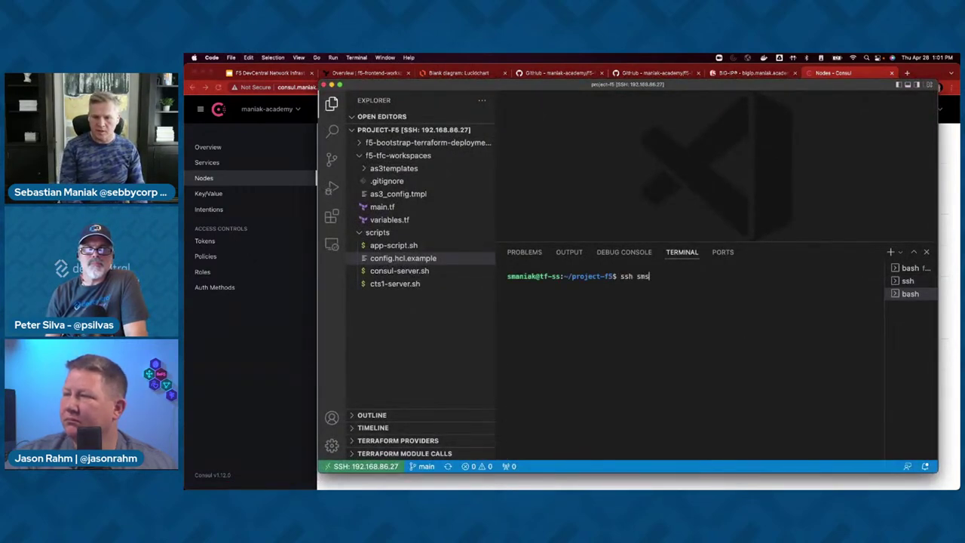
{"action": "key", "text": "super+v"}
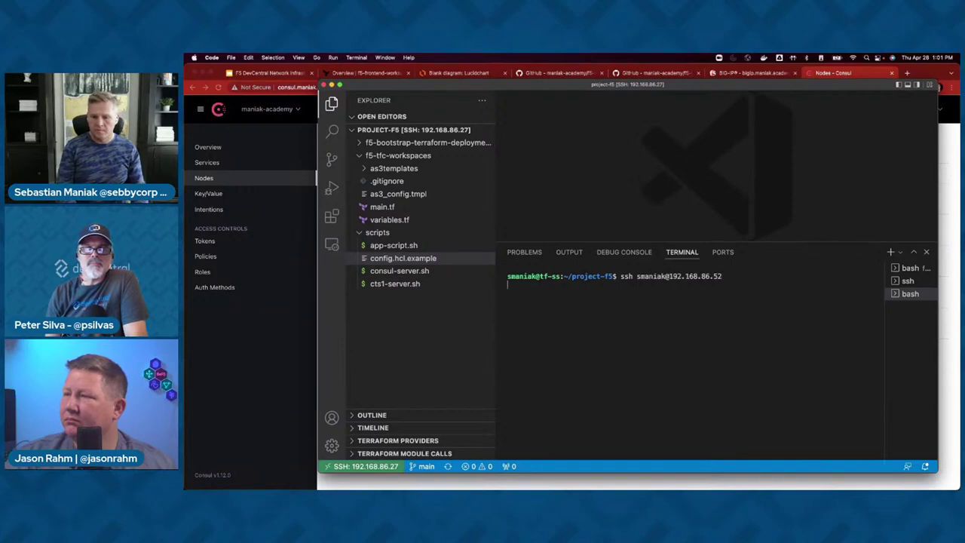
{"action": "type", "text": "yes"}
{"action": "key", "text": "Return"}
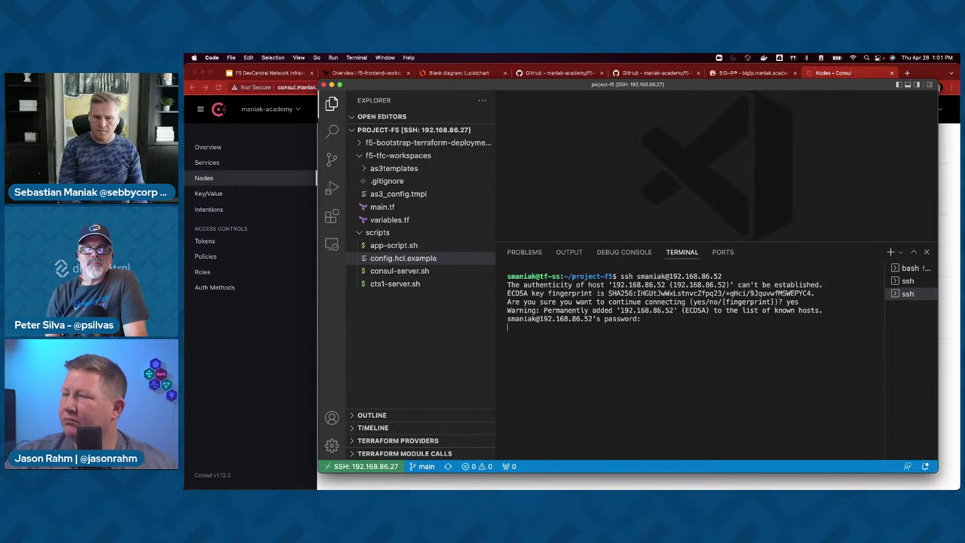
{"action": "key", "text": "Return"}
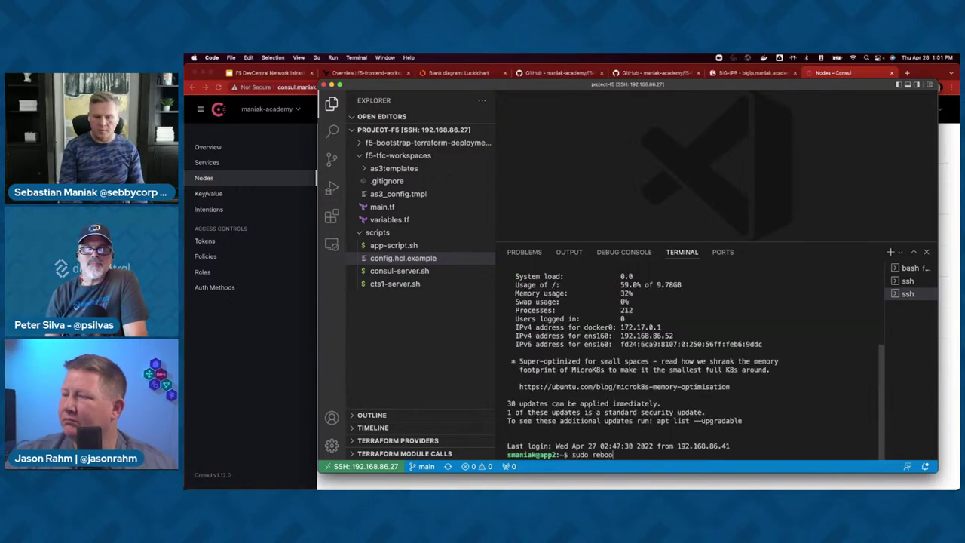
- Run sudo reboot on app2 and go back to Consul's node list
{"action": "type", "text": "sudo reboot"}
{"action": "key", "text": "Return"}
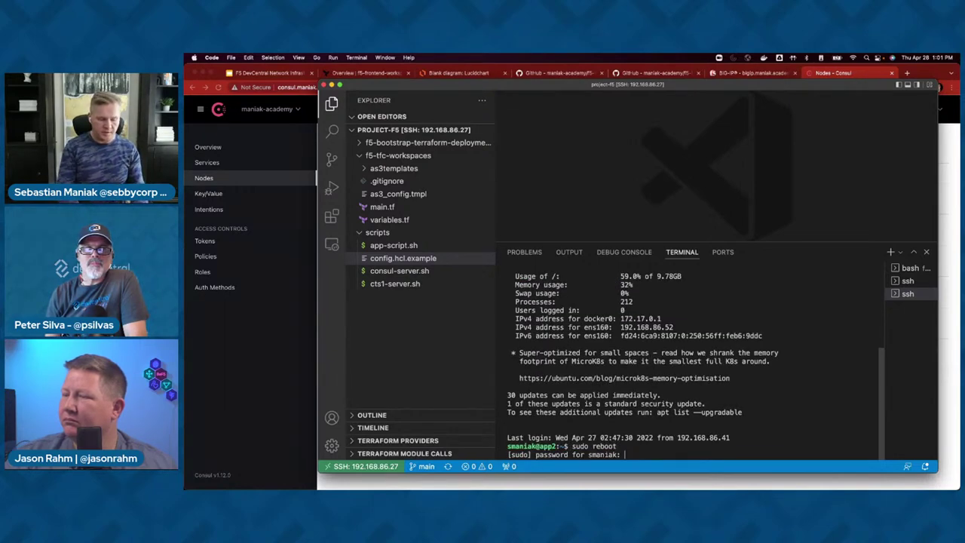
{"action": "key", "text": "Return"}
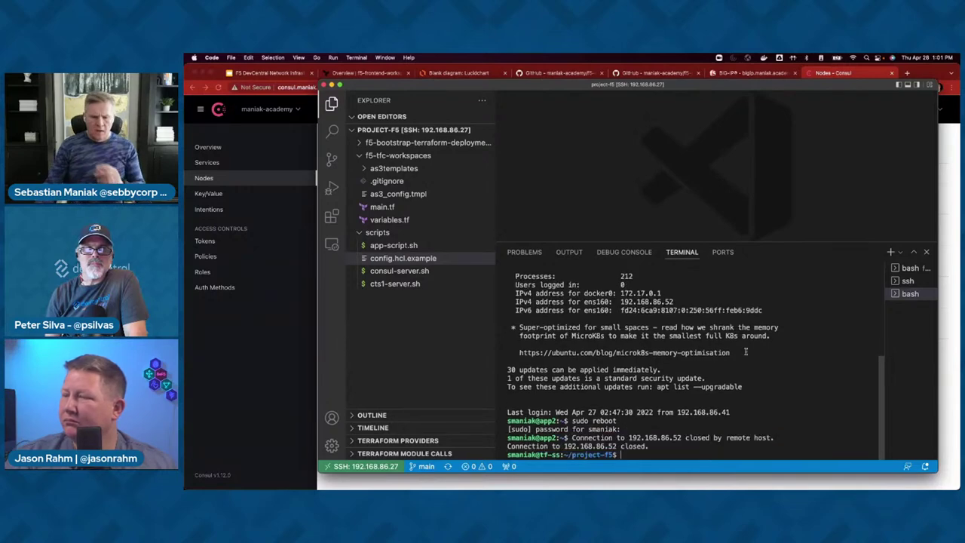
{"action": "left_click", "coordinate": [210, 181]}
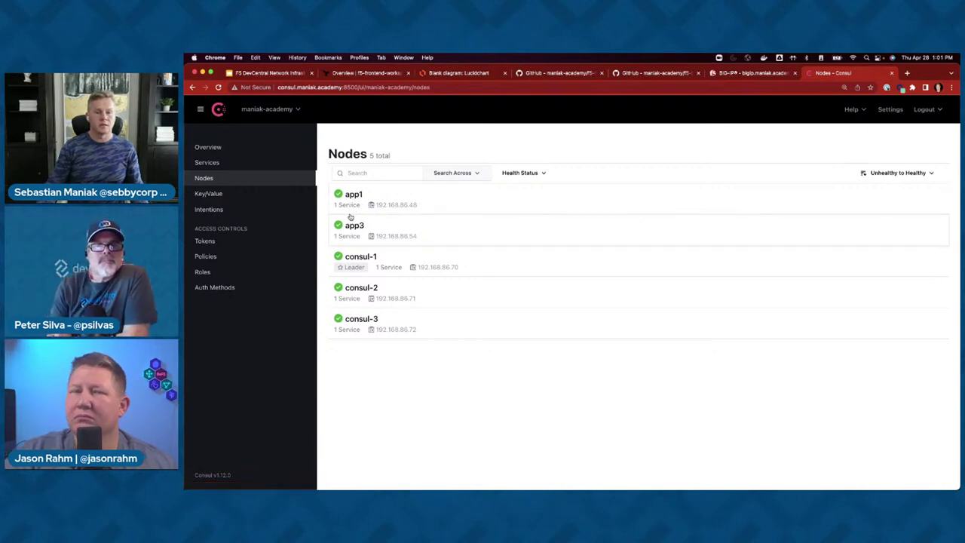
- Open and reload the BIG-IP Local Traffic Network Map
{"action": "left_click", "coordinate": [743, 73]}
{"action": "mouse_move", "coordinate": [253, 361]}
{"action": "left_click", "coordinate": [248, 321]}
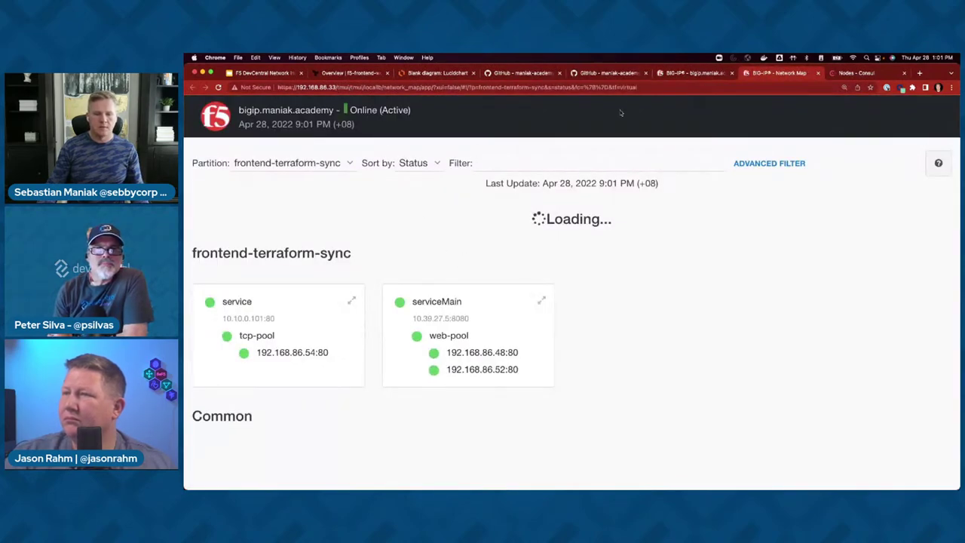
{"action": "left_click", "coordinate": [617, 87]}
{"action": "key", "text": "Return"}
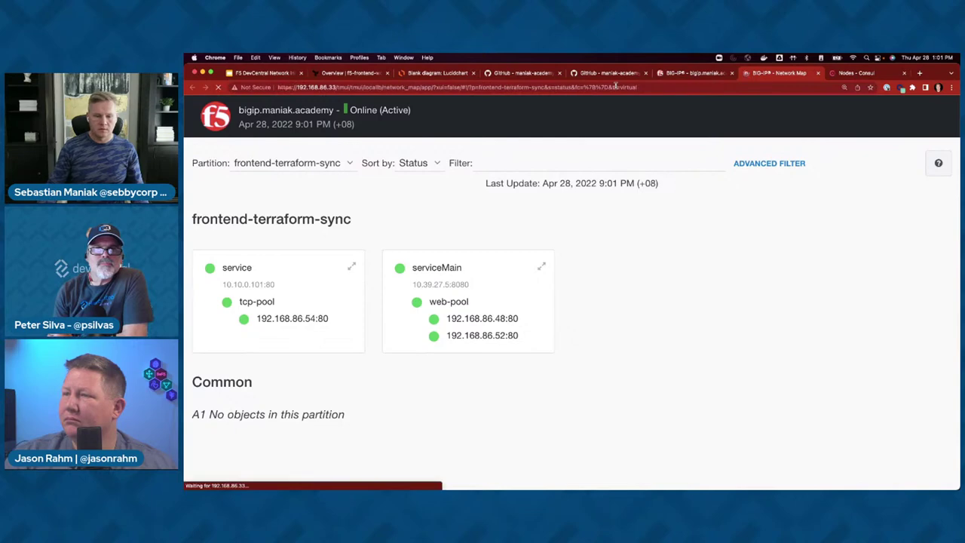
- Open web-pool's Members list and reload it
{"action": "left_click", "coordinate": [695, 72]}
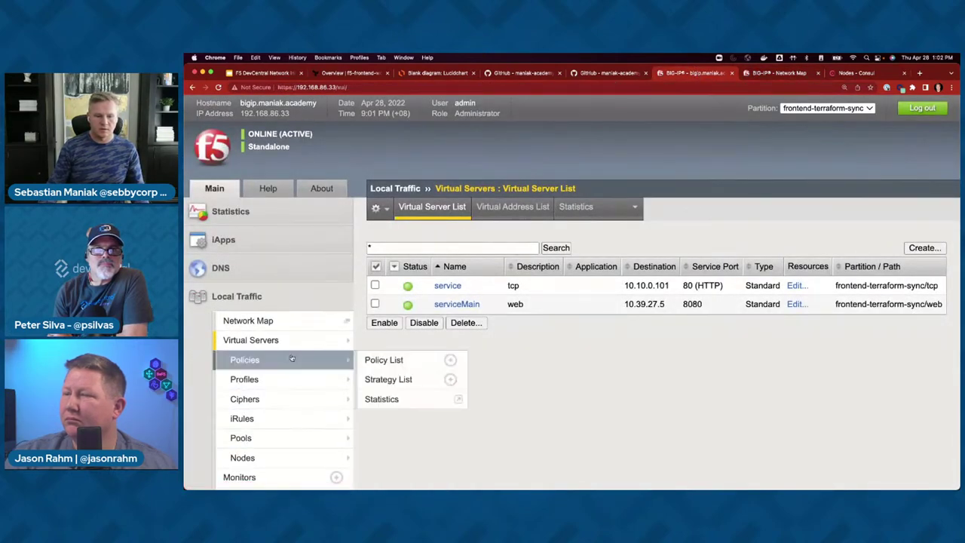
{"action": "left_click", "coordinate": [240, 437]}
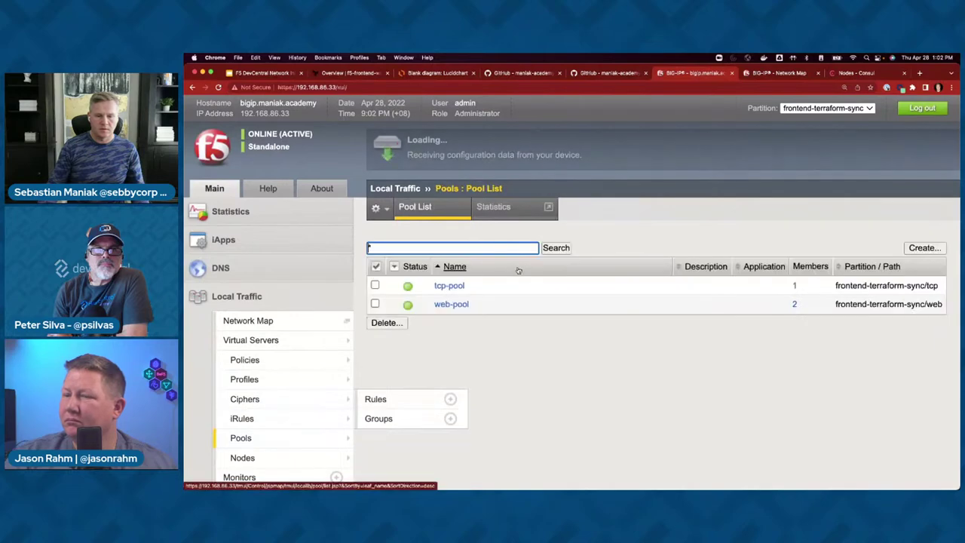
{"action": "left_click", "coordinate": [456, 304]}
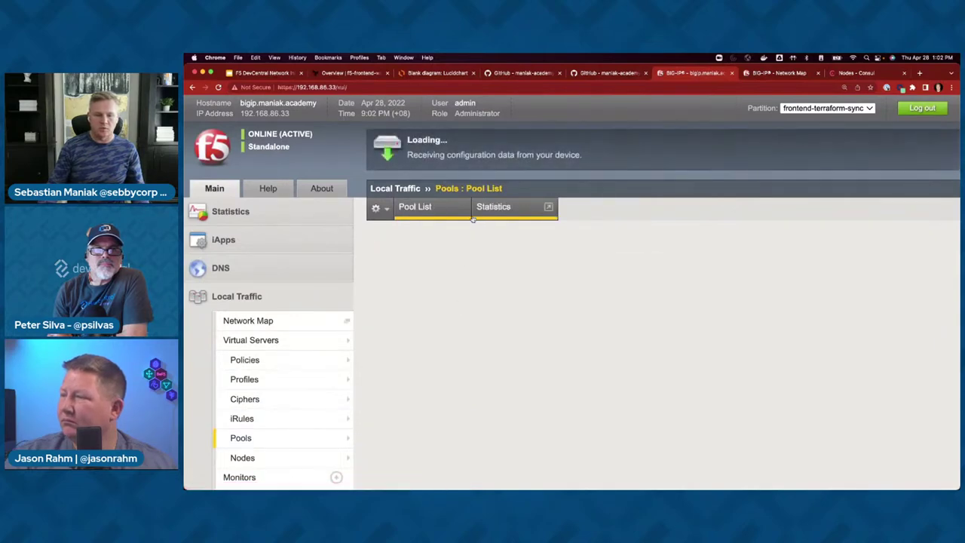
{"action": "left_click", "coordinate": [494, 207]}
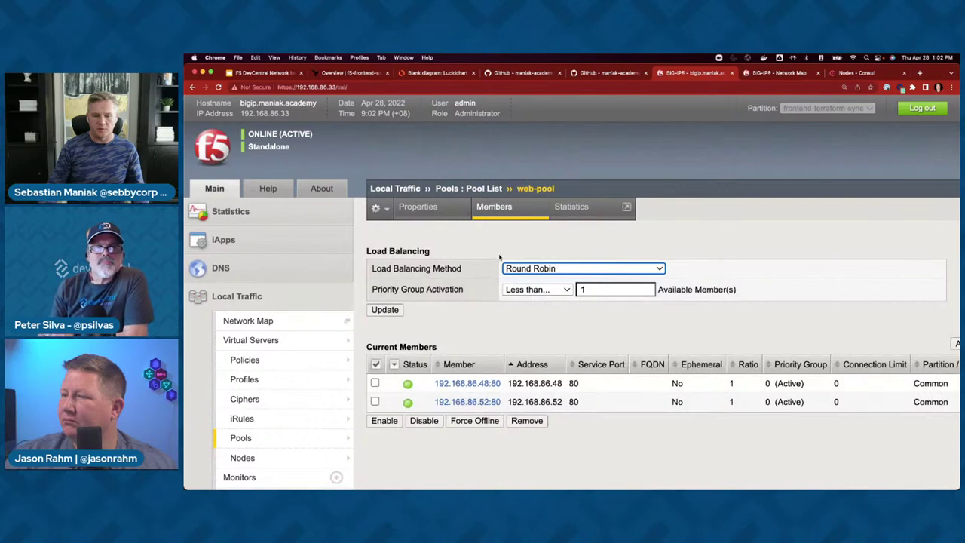
{"action": "left_click", "coordinate": [491, 213]}
{"action": "left_click", "coordinate": [491, 214]}
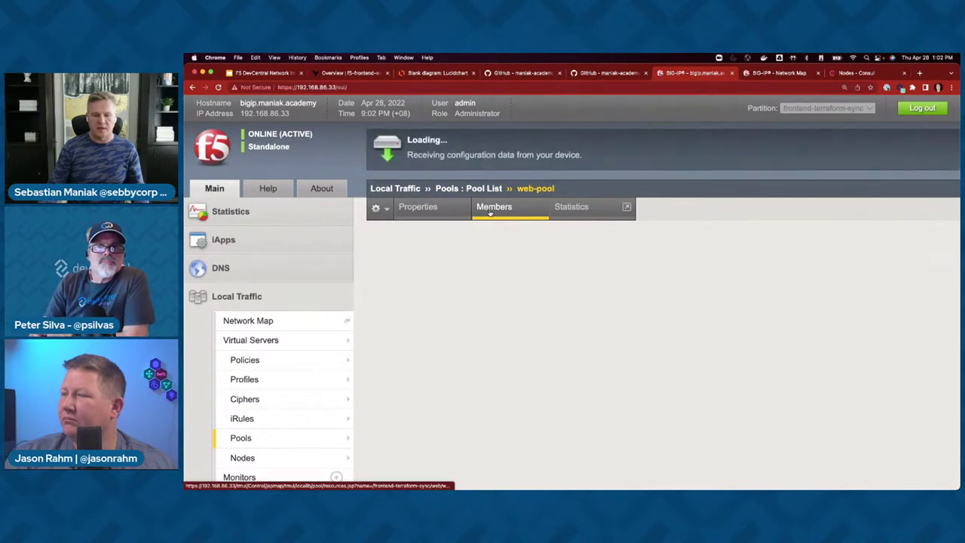
- Keep refreshing web-pool's members until 192.168.86.52:80 shows down and Inactive
{"action": "key", "text": "super+Tab"}
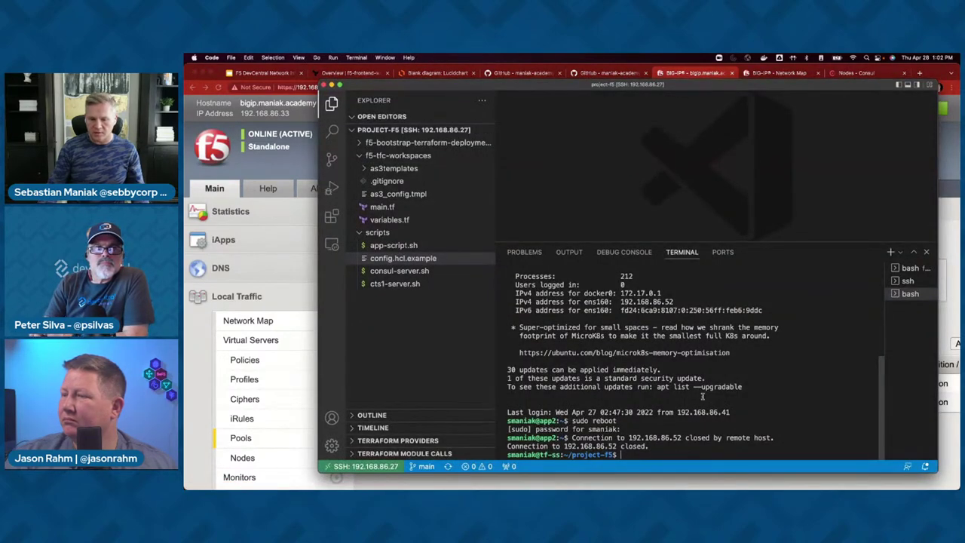
{"action": "key", "text": "super+Tab"}
{"action": "left_click", "coordinate": [489, 214]}
{"action": "left_click", "coordinate": [488, 214]}
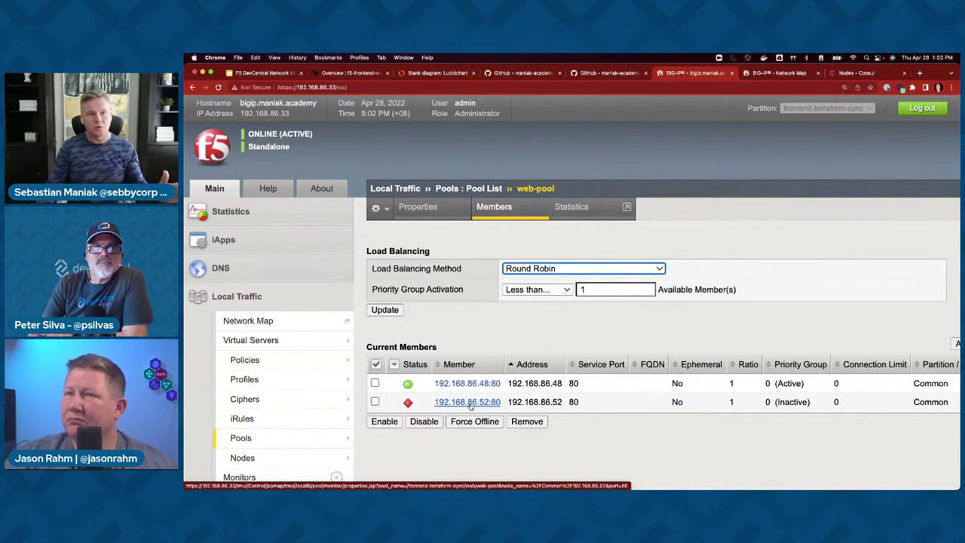
{"action": "left_click", "coordinate": [494, 207]}
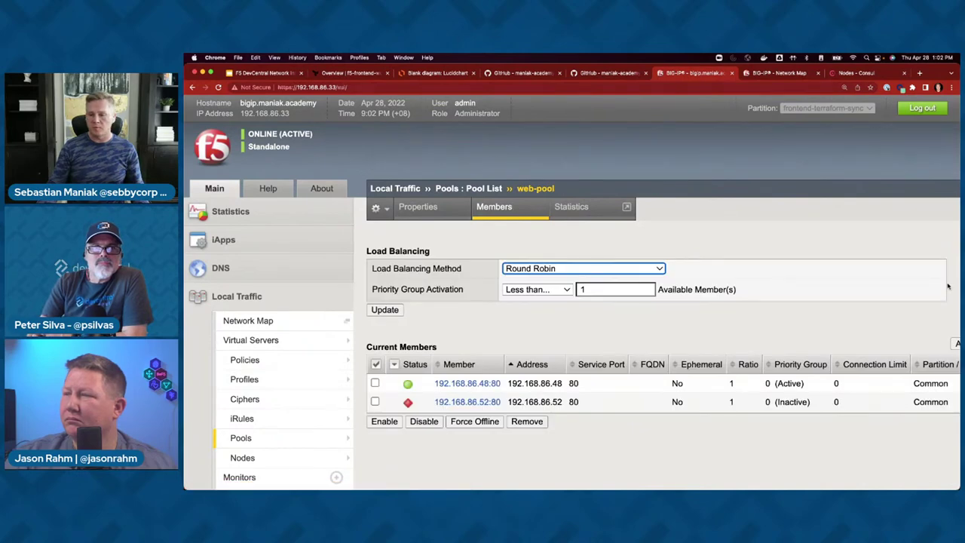
{"action": "key", "text": "super+Tab"}
{"action": "left_click", "coordinate": [910, 269]}
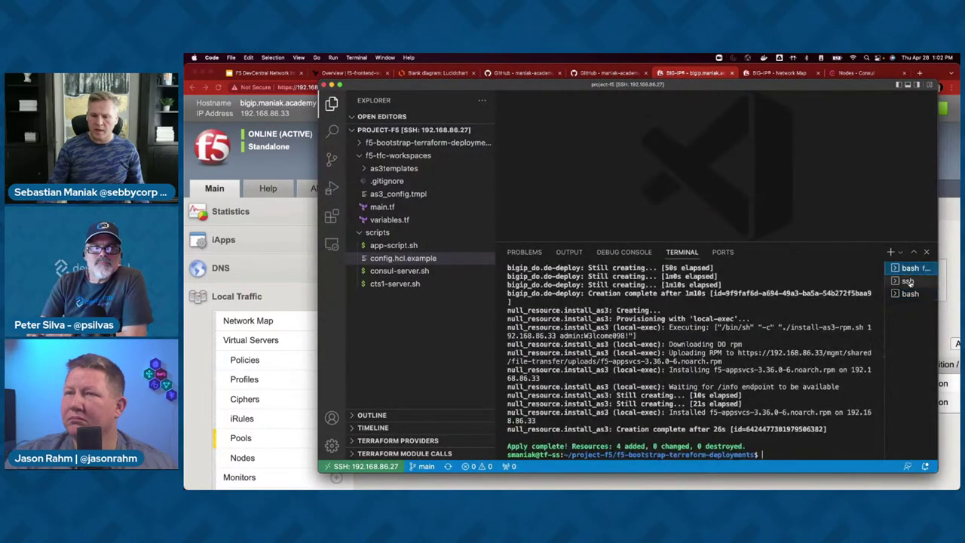
- Check the sync log and Consul's web service, now only app1 at 192.168.86.48:80, then go to Terraform Cloud
{"action": "left_click", "coordinate": [908, 281]}
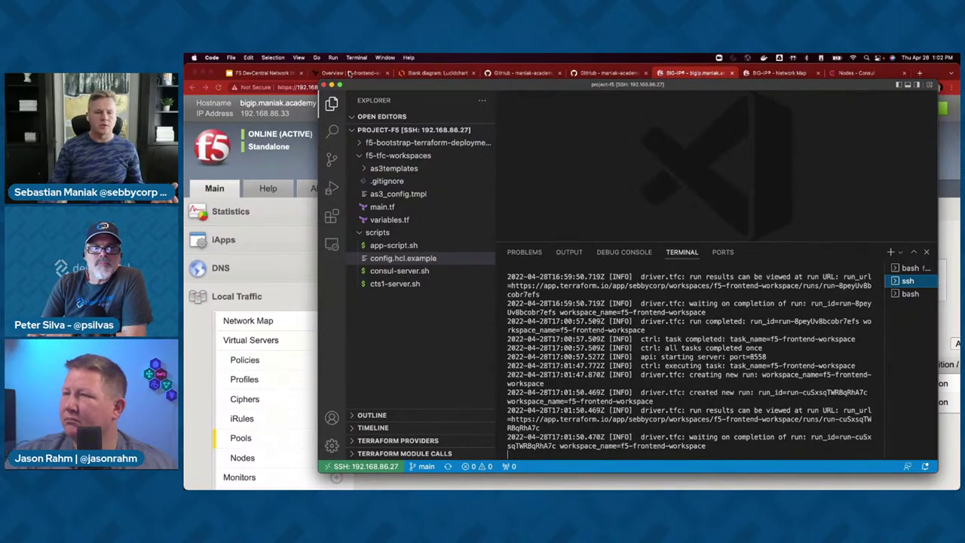
{"action": "left_click", "coordinate": [879, 73]}
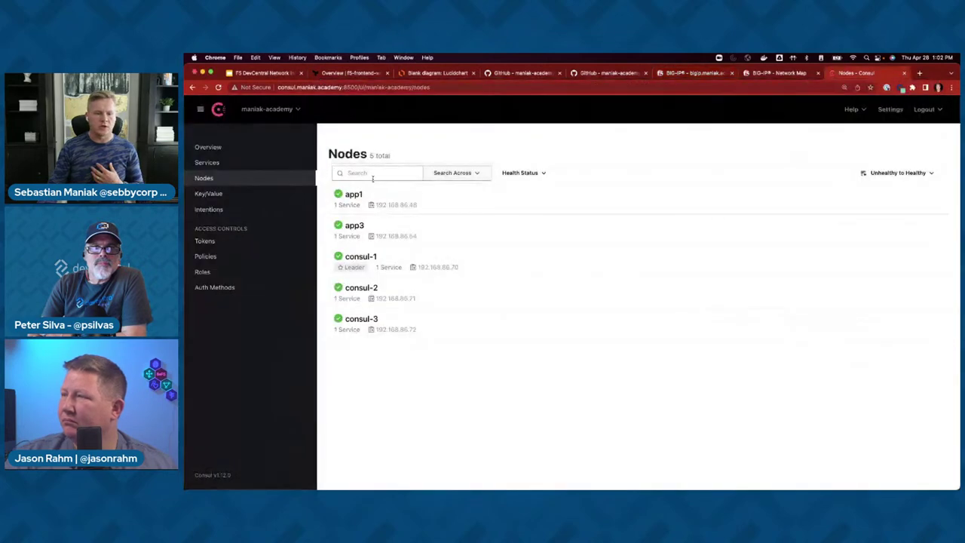
{"action": "left_click", "coordinate": [219, 165]}
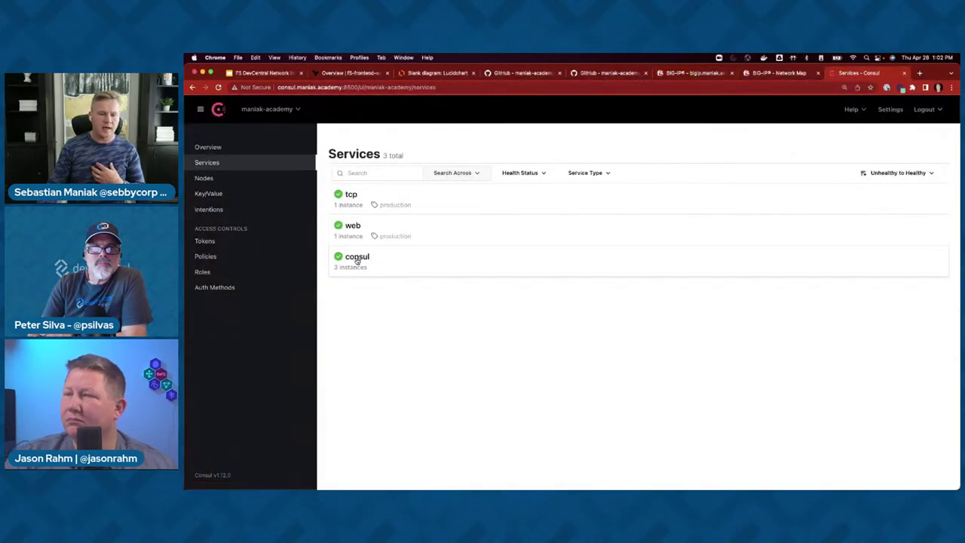
{"action": "left_click", "coordinate": [353, 228]}
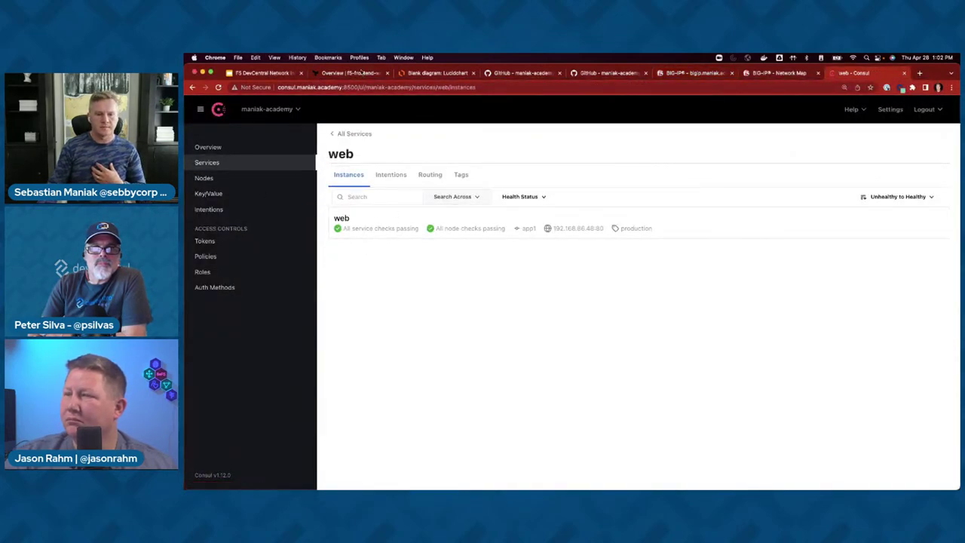
{"action": "left_click", "coordinate": [361, 72]}
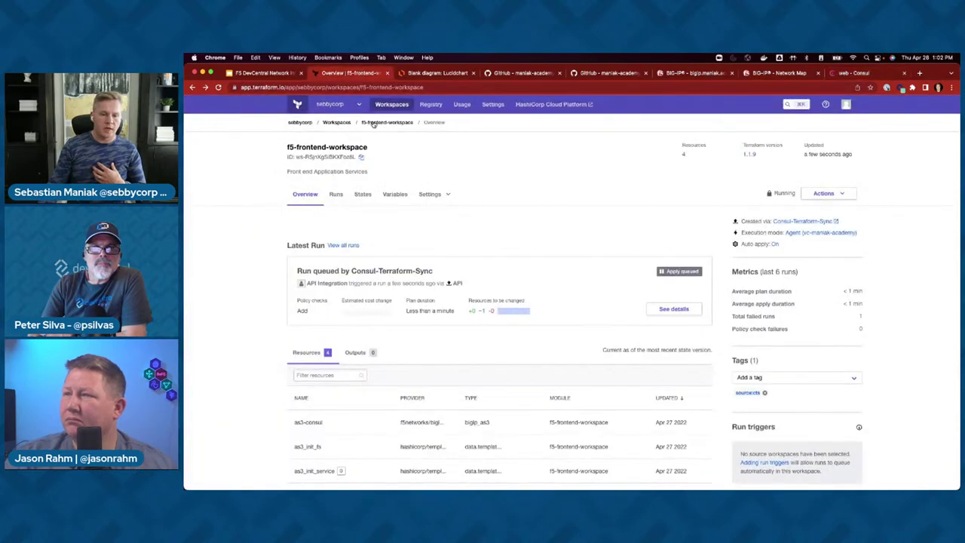
- Open f5-frontend-workspace from the workspaces list and look over its runs
{"action": "left_click", "coordinate": [337, 122]}
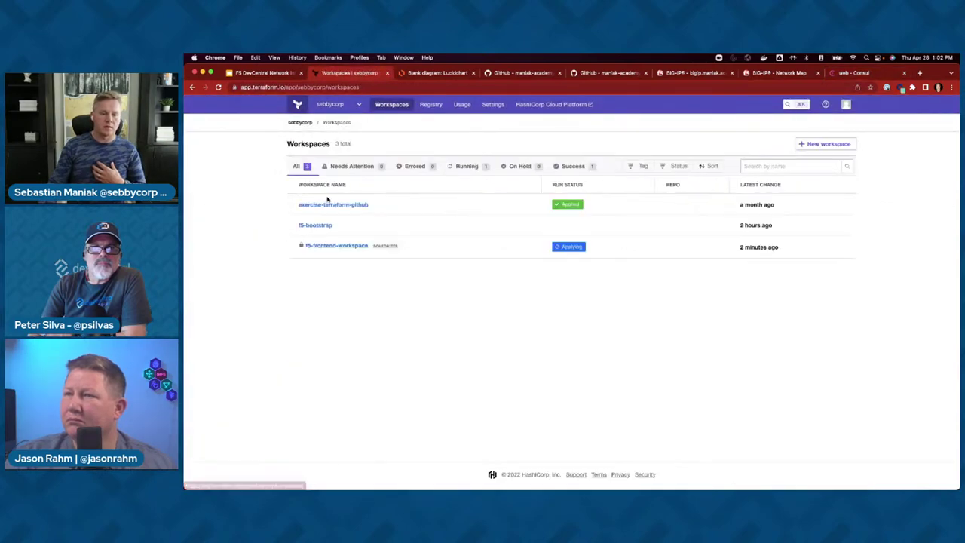
{"action": "left_click", "coordinate": [495, 278]}
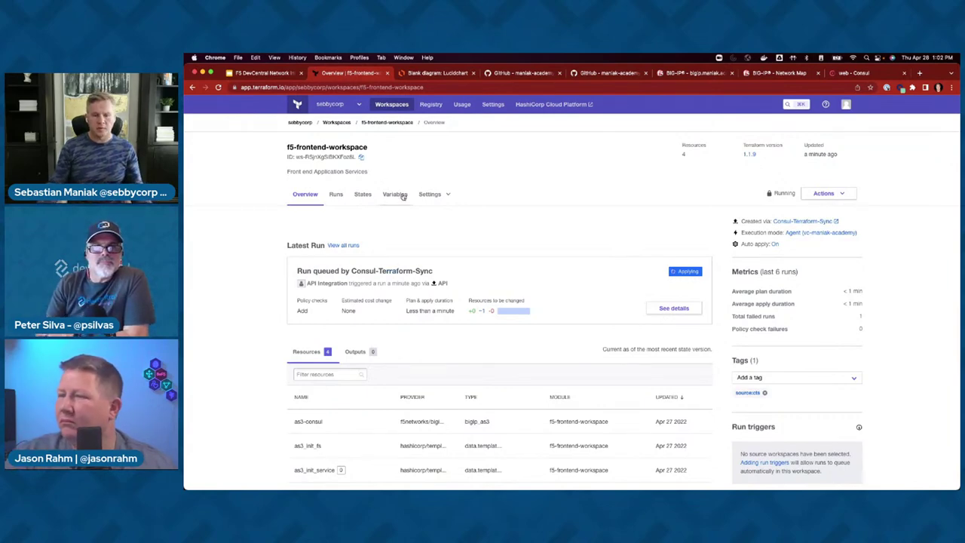
{"action": "left_click", "coordinate": [345, 195]}
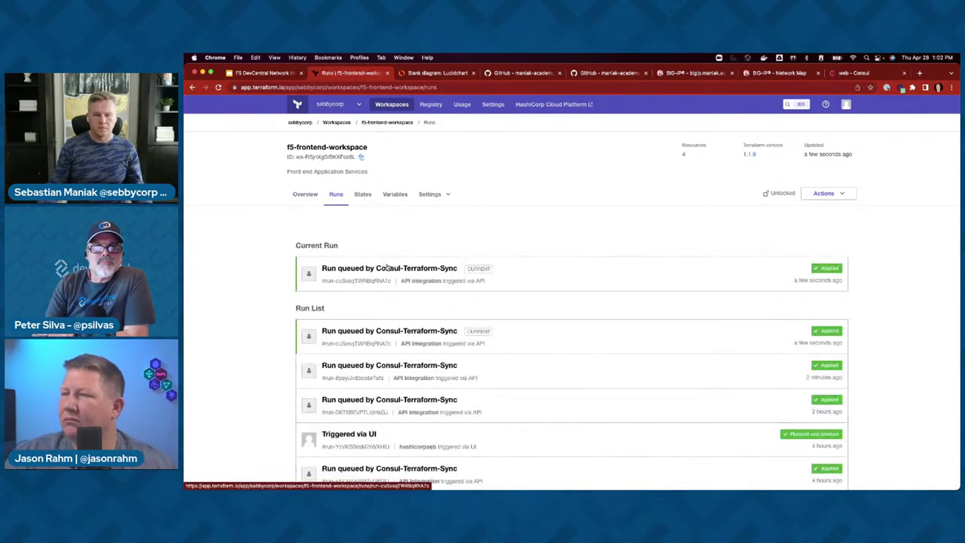
{"action": "left_click", "coordinate": [304, 194]}
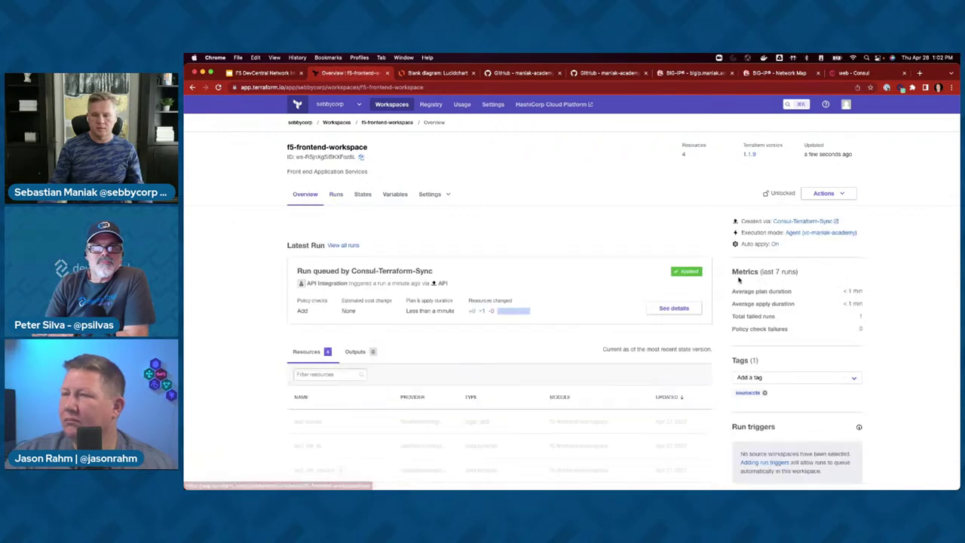
- Expand the latest run's plan diff, showing web-pool members reduced to only 192.168.86.48
{"action": "left_click", "coordinate": [659, 308]}
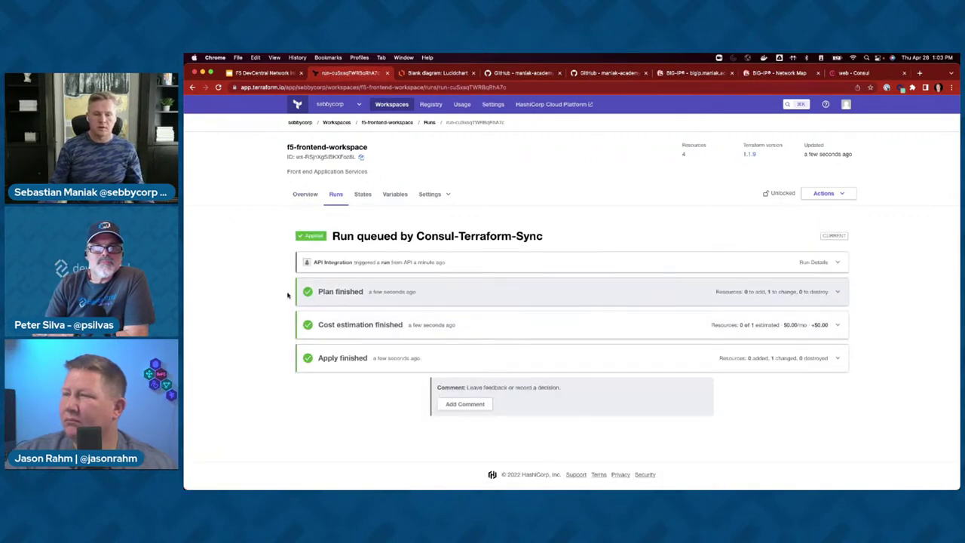
{"action": "left_click", "coordinate": [322, 295]}
{"action": "left_click", "coordinate": [316, 385]}
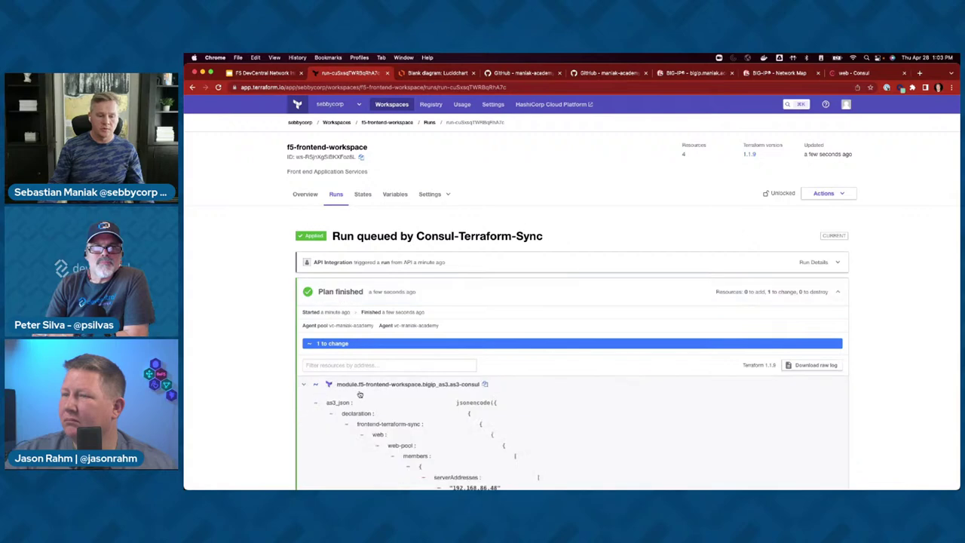
{"action": "scroll", "coordinate": [377, 398], "scroll_direction": "down", "scroll_amount": 5}
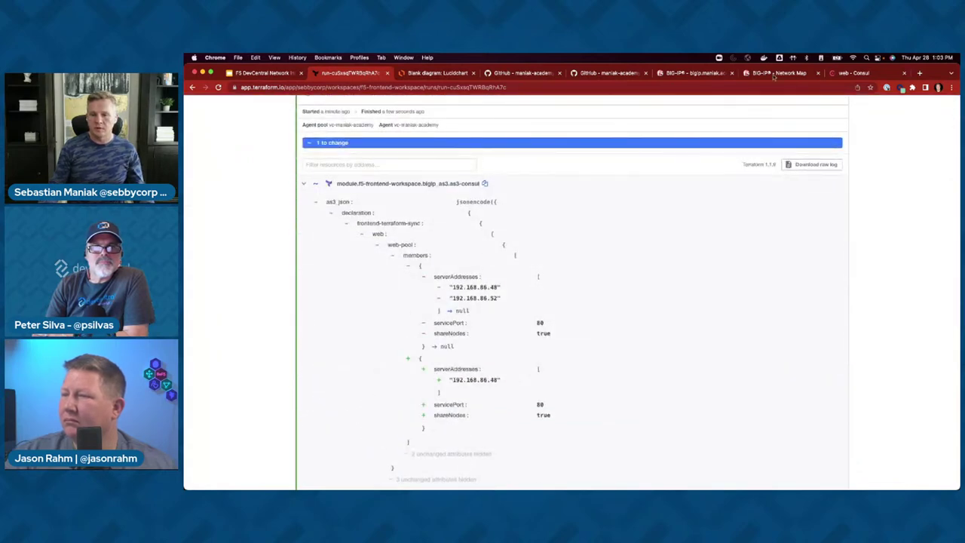
{"action": "left_click", "coordinate": [700, 73]}
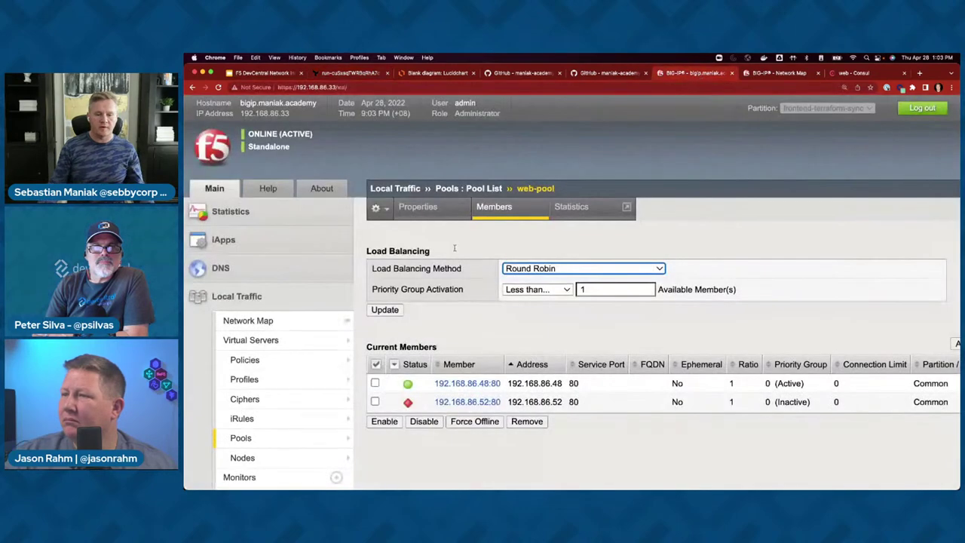
- Reload web-pool so only 192.168.86.48:80 remains, then review Consul services and the Terraform plan diff
{"action": "left_click", "coordinate": [504, 211]}
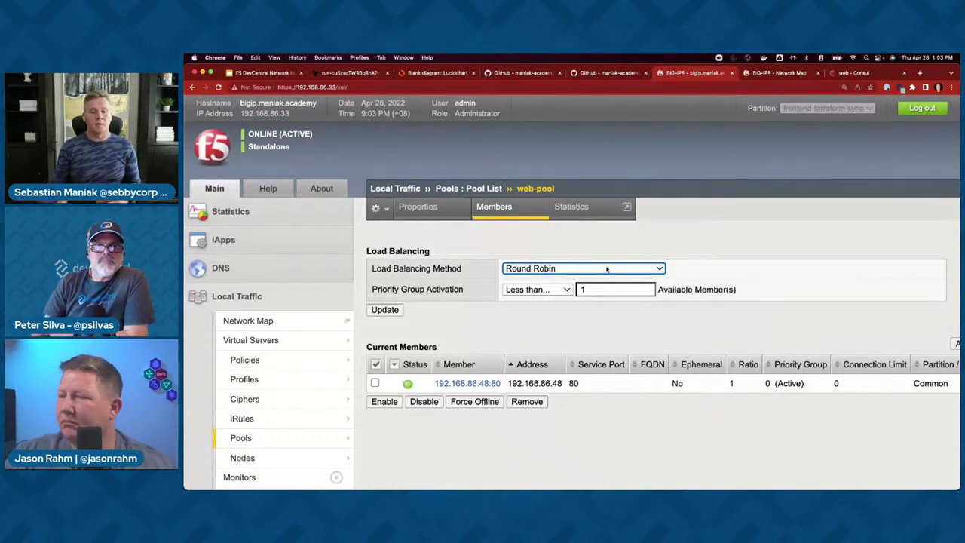
{"action": "left_click", "coordinate": [294, 340]}
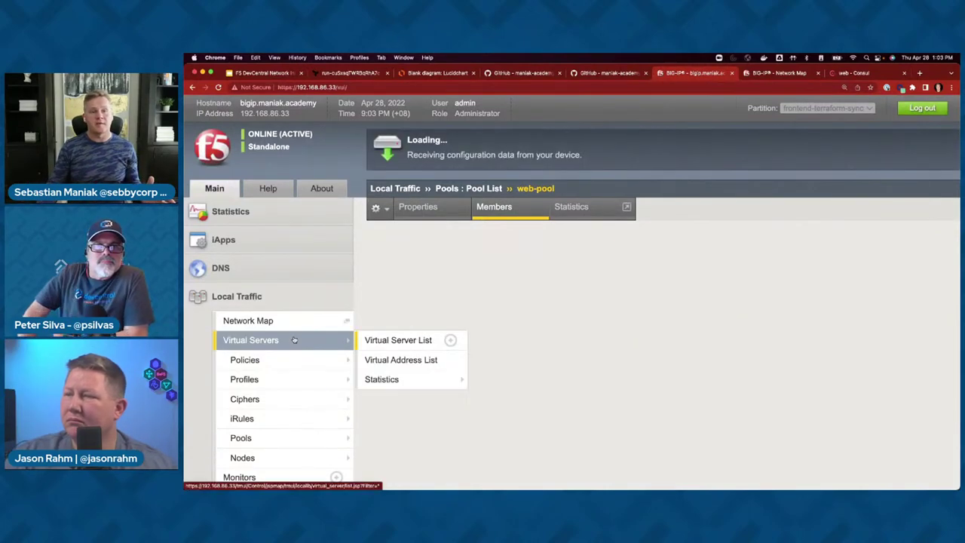
{"action": "left_click", "coordinate": [852, 74]}
{"action": "left_click", "coordinate": [214, 163]}
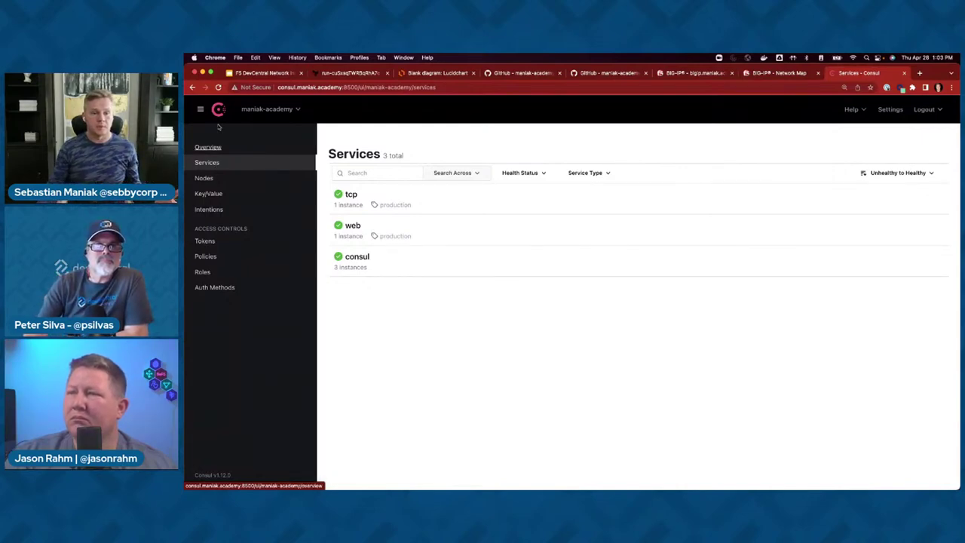
{"action": "left_click", "coordinate": [343, 72]}
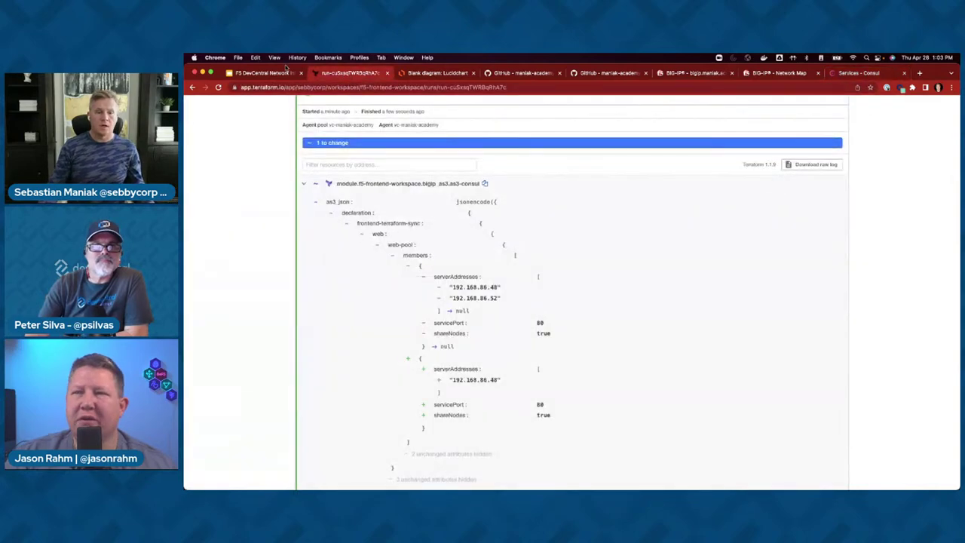
{"action": "left_click", "coordinate": [276, 73]}
{"action": "left_click", "coordinate": [337, 73]}
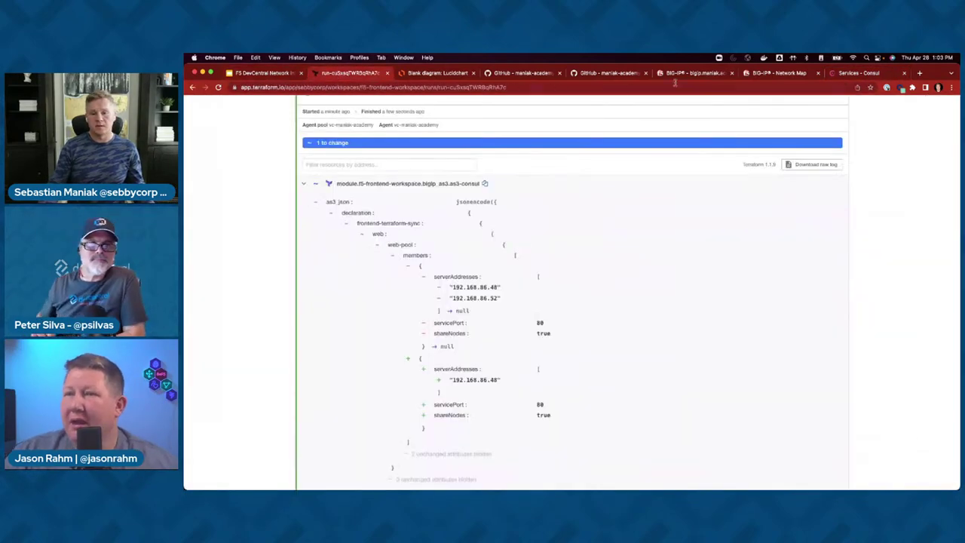
{"action": "left_click", "coordinate": [683, 73]}
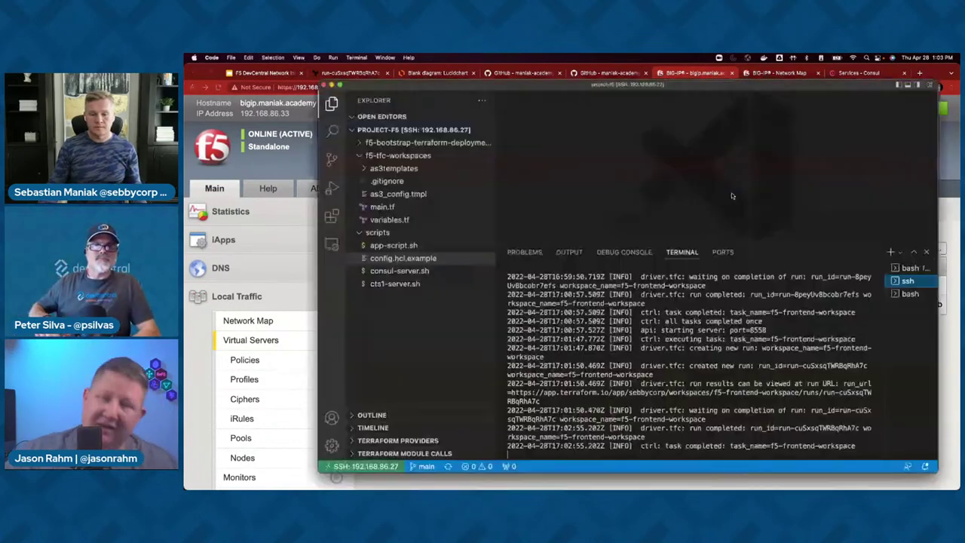
- Reconnect over SSH to the 192.168.86.52 host from the local bash terminal
{"action": "key", "text": "super+Tab"}
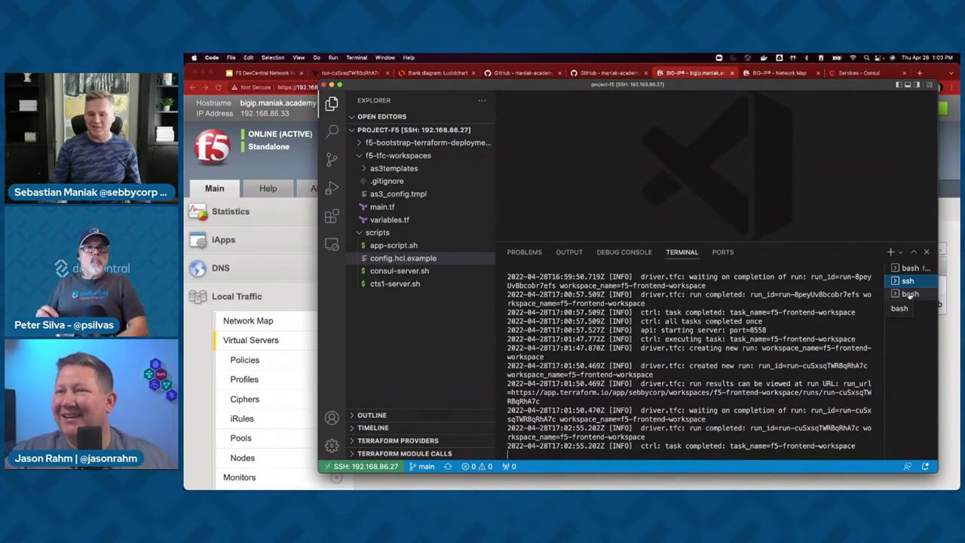
{"action": "left_click", "coordinate": [910, 294]}
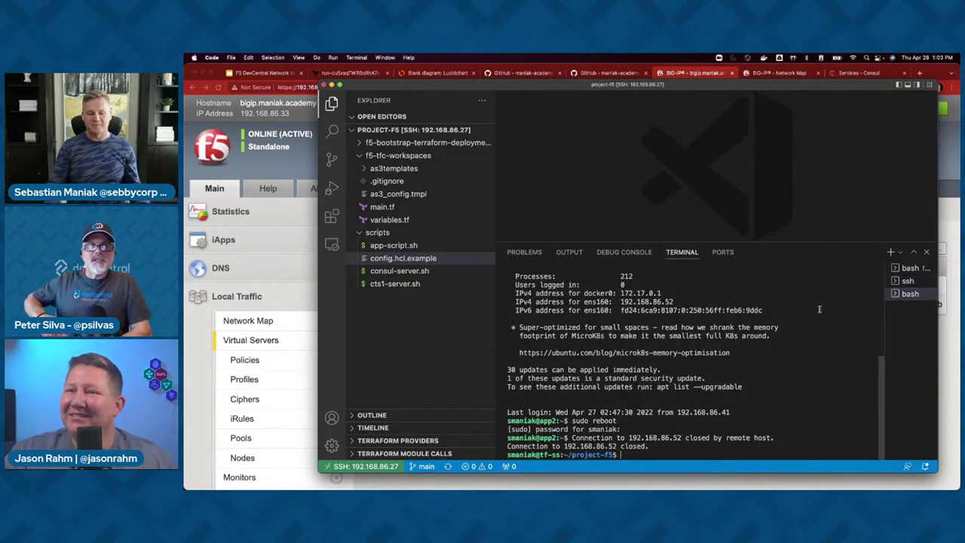
{"action": "key", "text": "Up"}
{"action": "key", "text": "Return"}
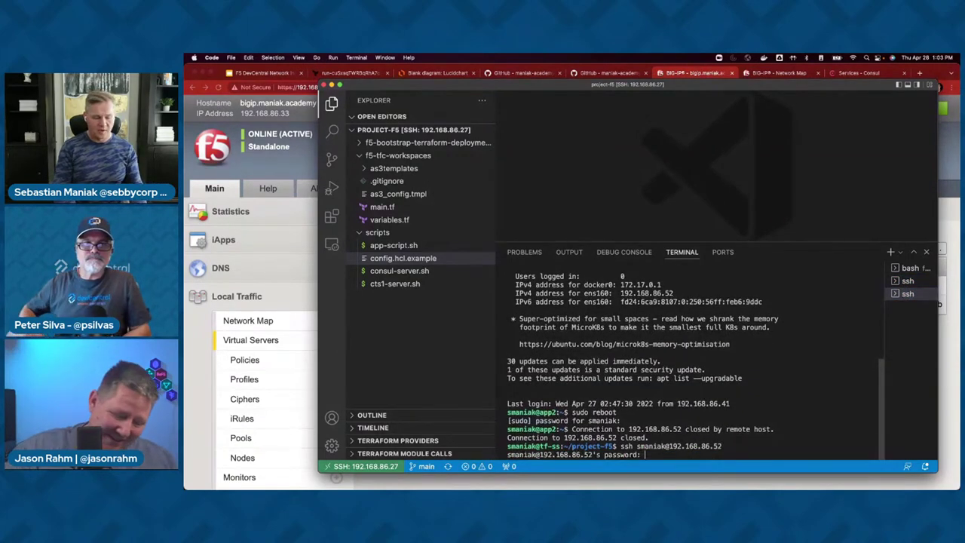
{"action": "key", "text": "Return"}
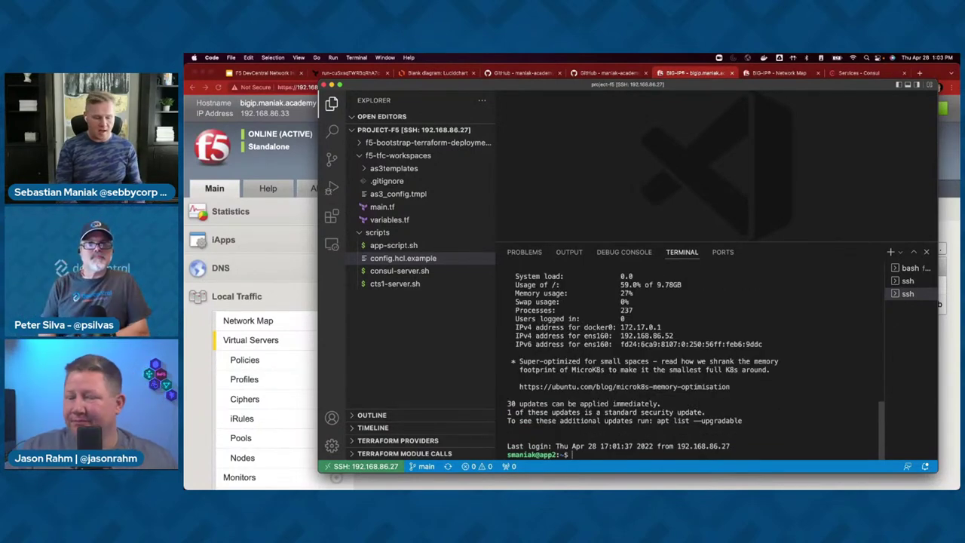
- Run sudo ./app.sh on the host and check the CTS run logs
{"action": "key", "text": "Up"}
{"action": "key", "text": "Return"}
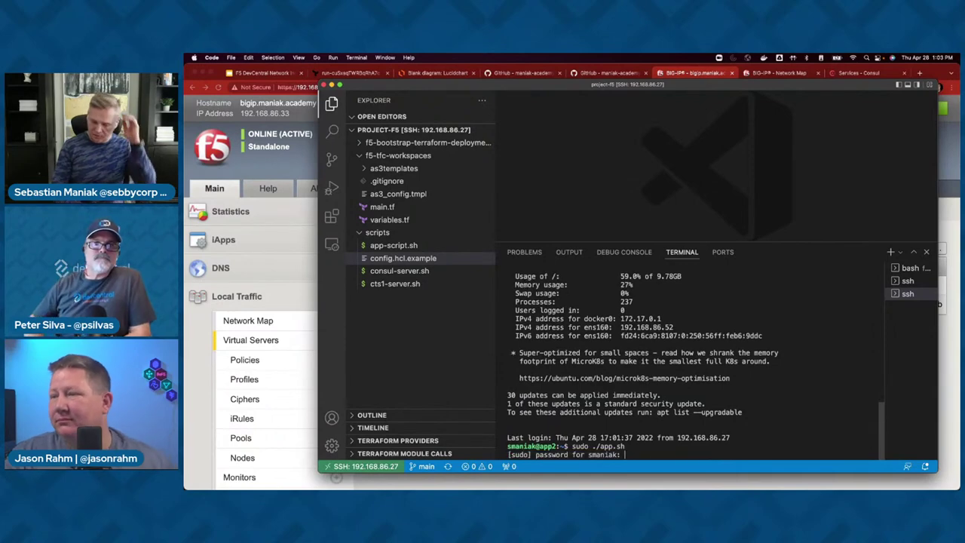
{"action": "key", "text": "Return"}
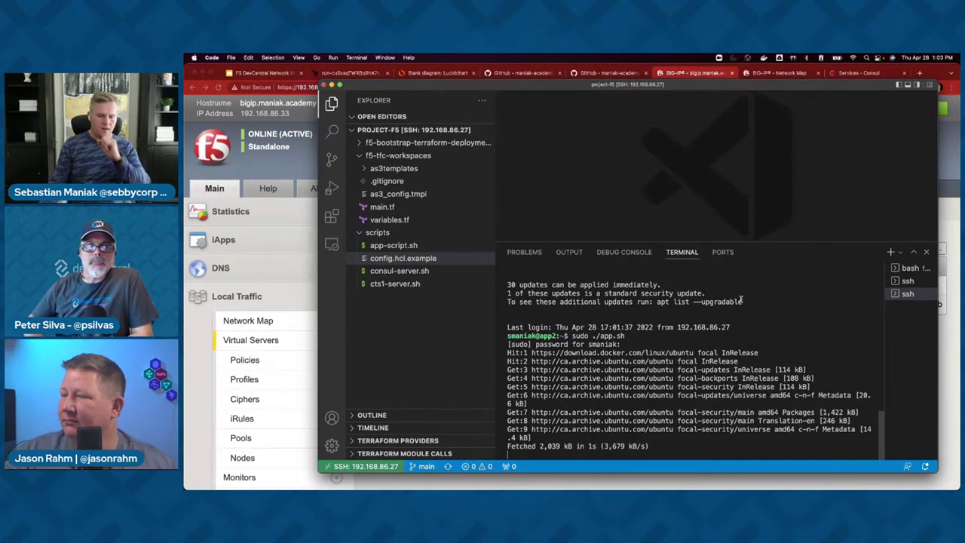
{"action": "left_click", "coordinate": [909, 282]}
{"action": "left_click", "coordinate": [304, 167]}
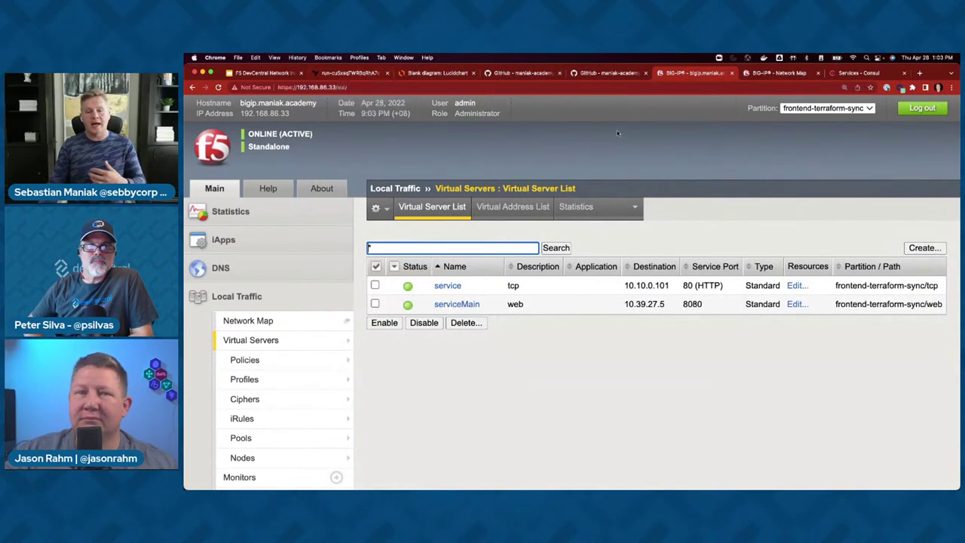
- Open app-script.sh and select the web service's meta block with the VSIP settings
{"action": "key", "text": "super+Tab"}
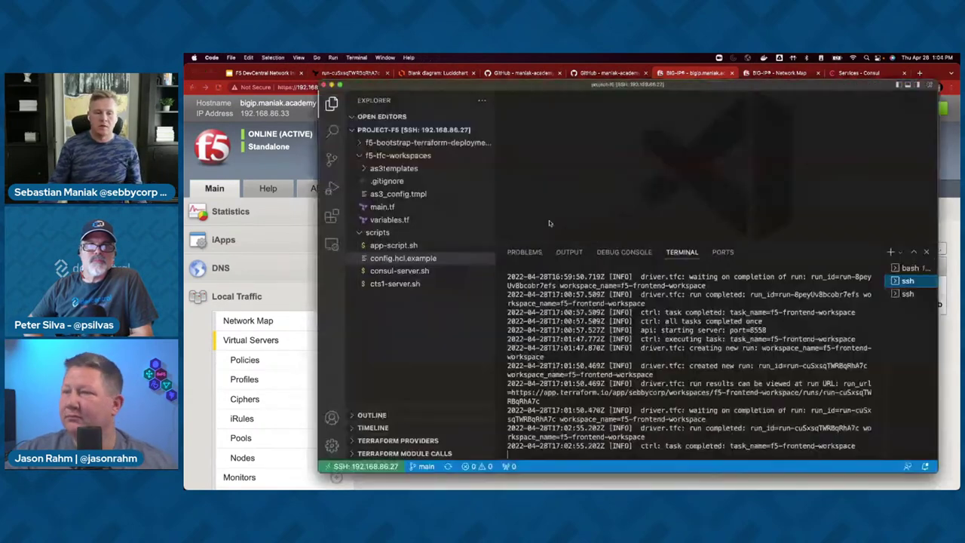
{"action": "left_click", "coordinate": [381, 246]}
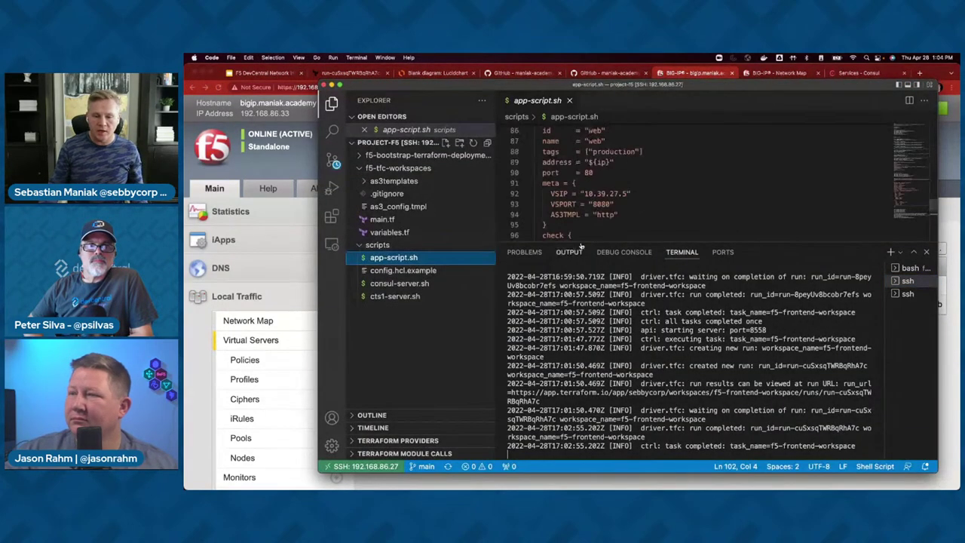
{"action": "key", "text": "super+j"}
{"action": "key", "text": "super+j"}
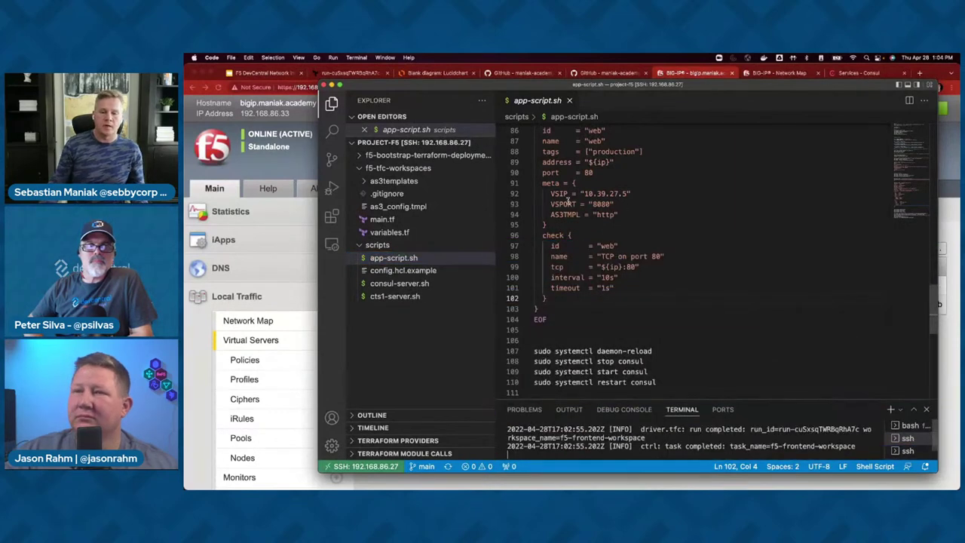
{"action": "left_click_drag", "start_coordinate": [538, 183], "coordinate": [547, 224]}
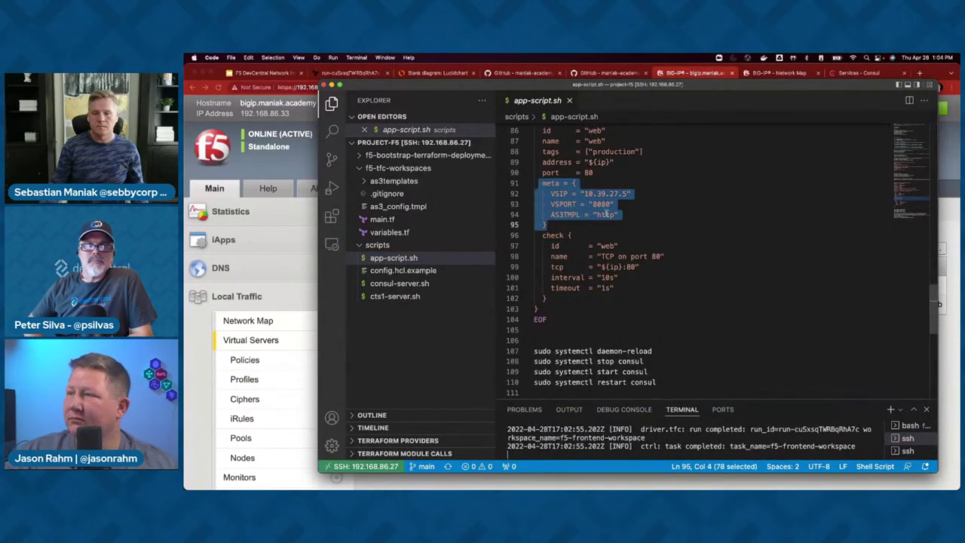
{"action": "left_click", "coordinate": [860, 72]}
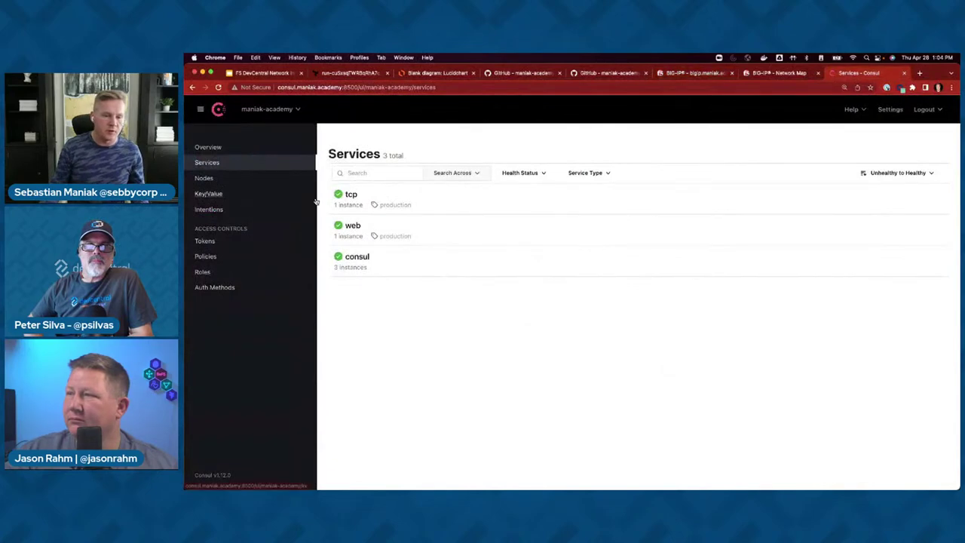
- Browse Consul's nodes and view node app1's metadata
{"action": "left_click", "coordinate": [461, 175]}
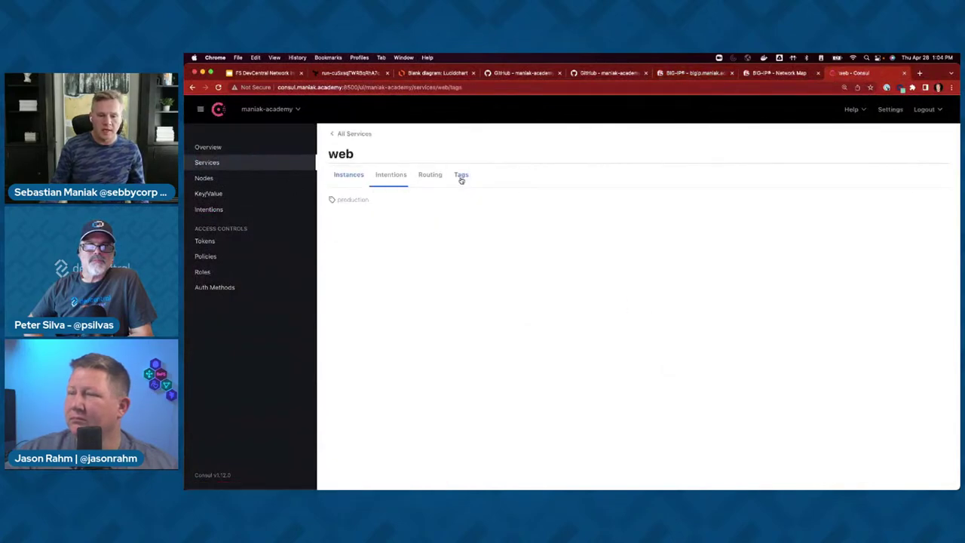
{"action": "left_click", "coordinate": [204, 178]}
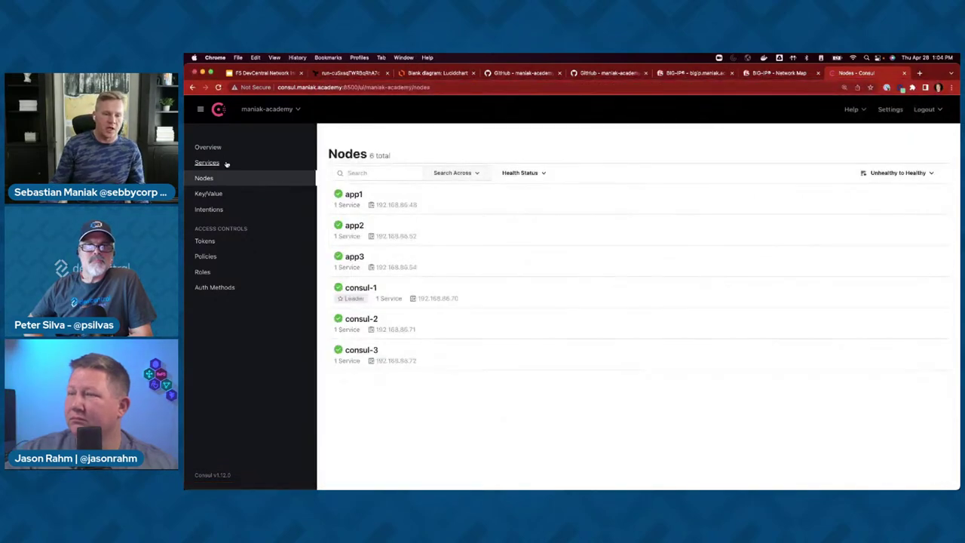
{"action": "left_click", "coordinate": [226, 164]}
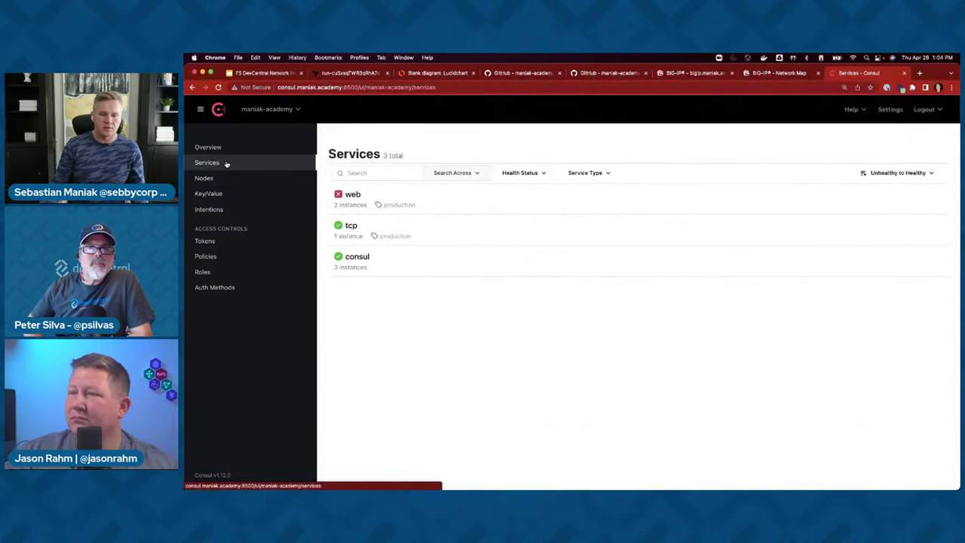
{"action": "left_click", "coordinate": [352, 194]}
{"action": "left_click", "coordinate": [242, 164]}
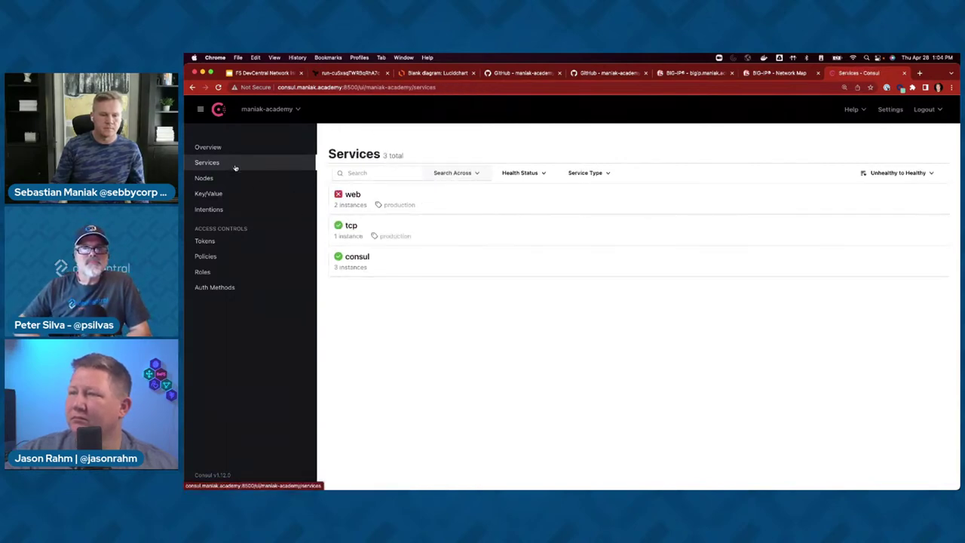
{"action": "left_click", "coordinate": [234, 177]}
{"action": "left_click", "coordinate": [356, 194]}
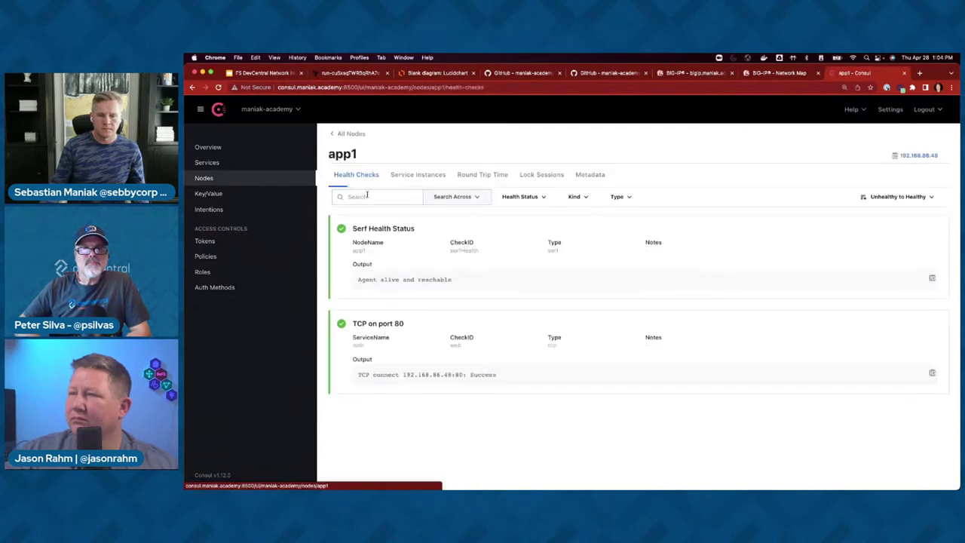
{"action": "left_click", "coordinate": [592, 178]}
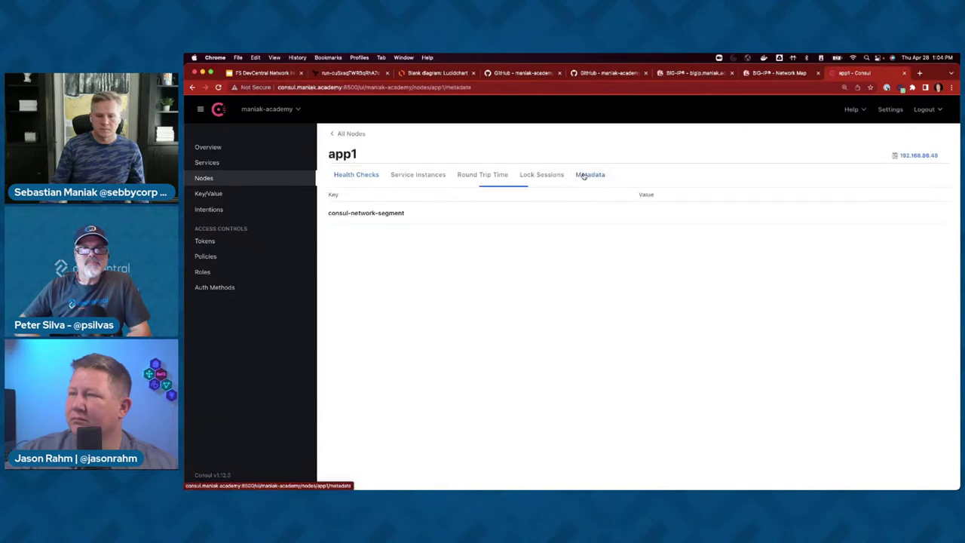
- Inspect the web instance's meta (AS3TMPL http, VSIP 10.39.27.5, VSPORT 8080), then list web's instances
{"action": "left_click", "coordinate": [230, 163]}
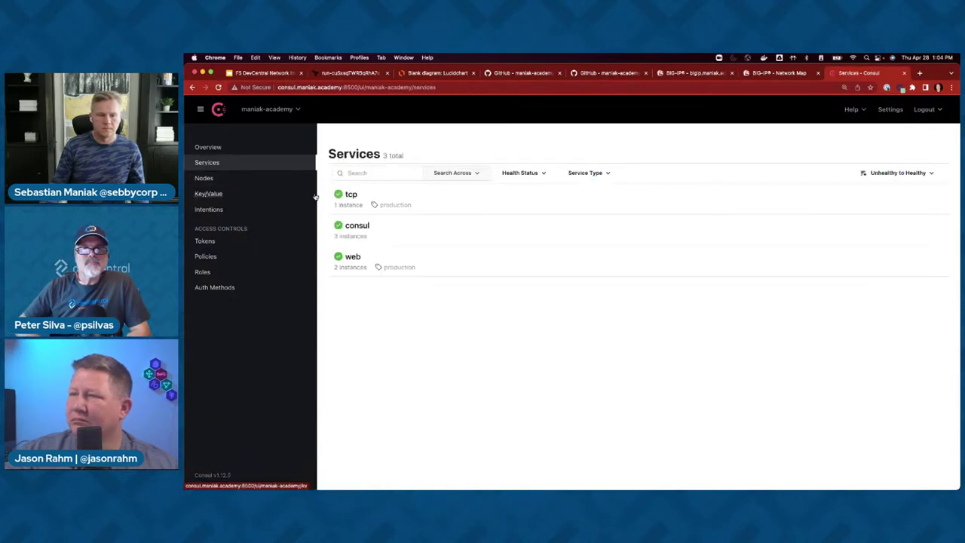
{"action": "left_click", "coordinate": [353, 256]}
{"action": "left_click", "coordinate": [369, 233]}
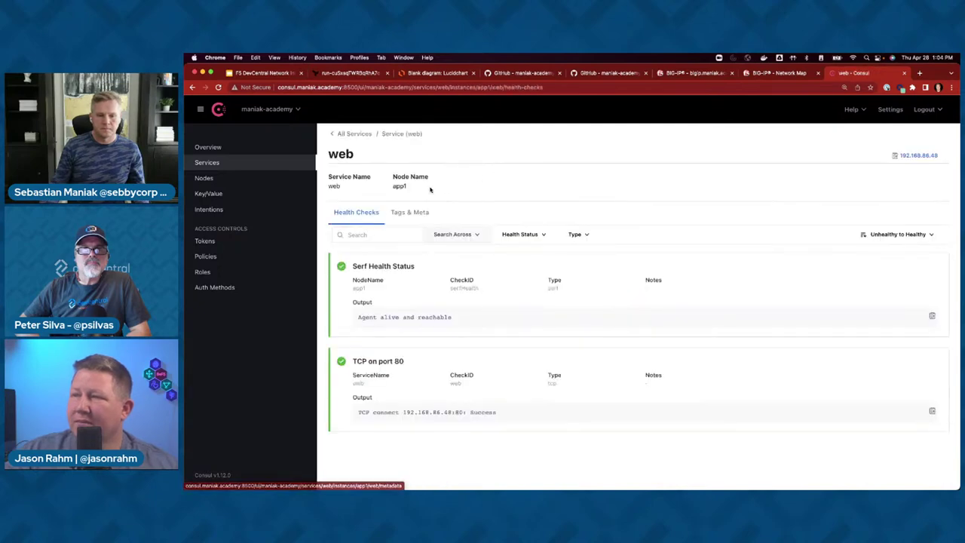
{"action": "left_click", "coordinate": [410, 212]}
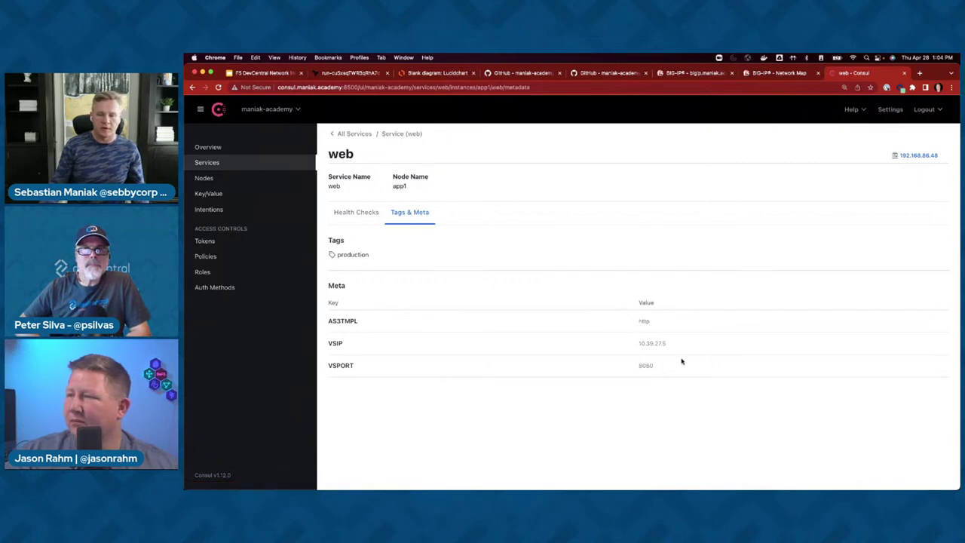
{"action": "double_click", "coordinate": [642, 321]}
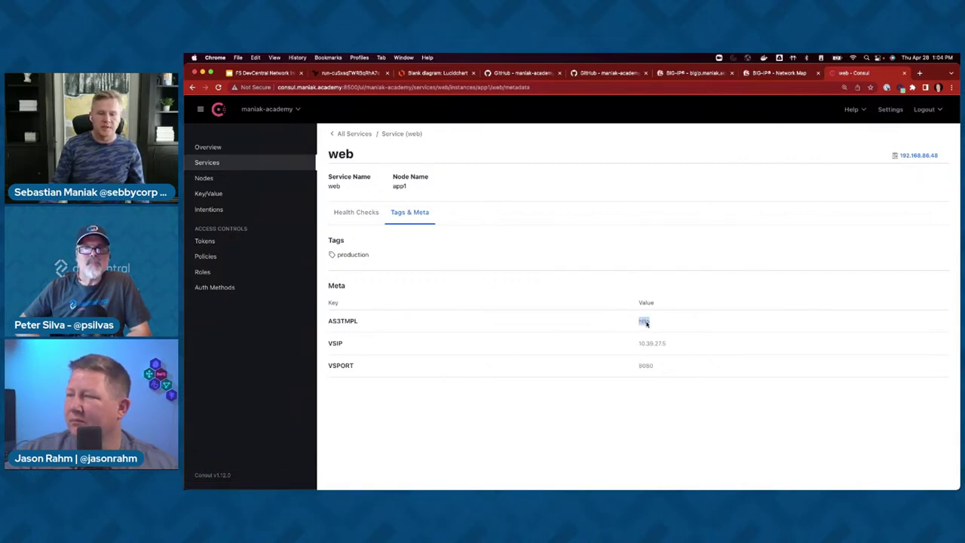
{"action": "double_click", "coordinate": [641, 344]}
{"action": "double_click", "coordinate": [640, 365]}
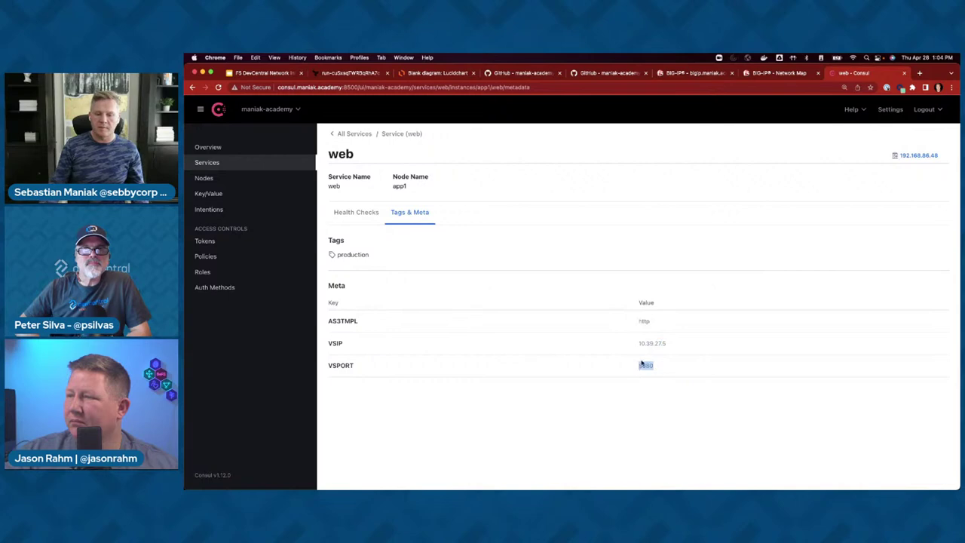
{"action": "left_click", "coordinate": [210, 163]}
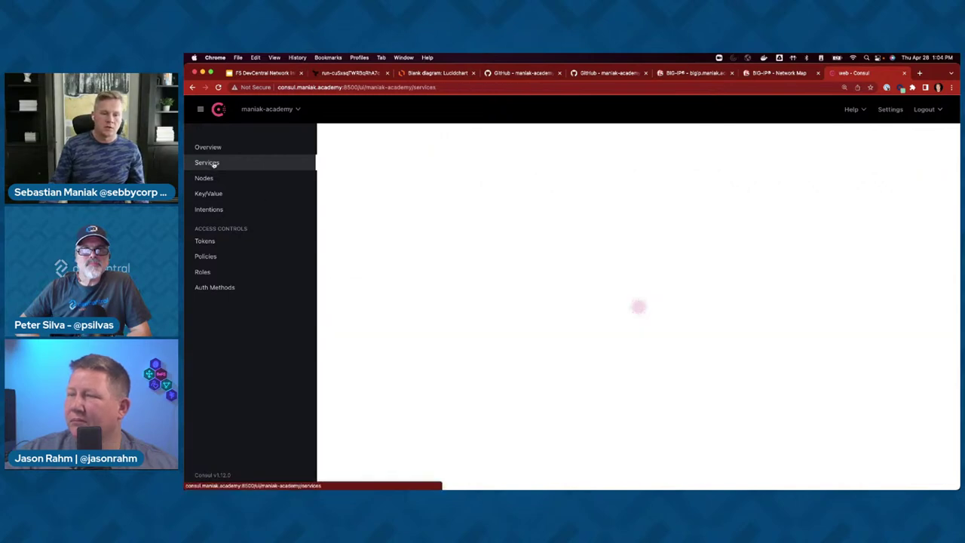
{"action": "left_click", "coordinate": [348, 262]}
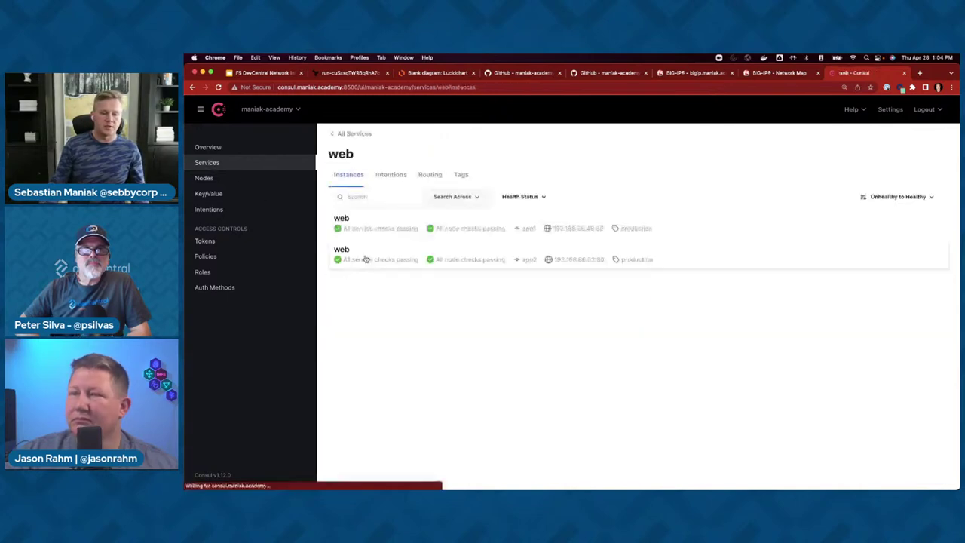
- Open f5-frontend-workspace's latest run: plan finished with 1 to change, apply queued
{"action": "left_click", "coordinate": [694, 73]}
{"action": "left_click", "coordinate": [348, 73]}
{"action": "scroll", "coordinate": [359, 238], "scroll_direction": "down", "scroll_amount": 1}
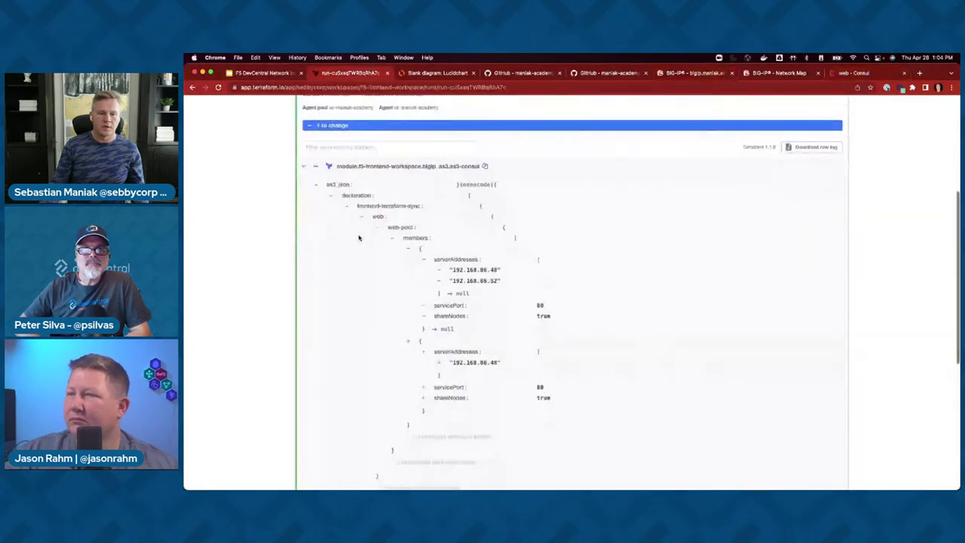
{"action": "scroll", "coordinate": [359, 238], "scroll_direction": "up", "scroll_amount": 10}
{"action": "left_click", "coordinate": [305, 193]}
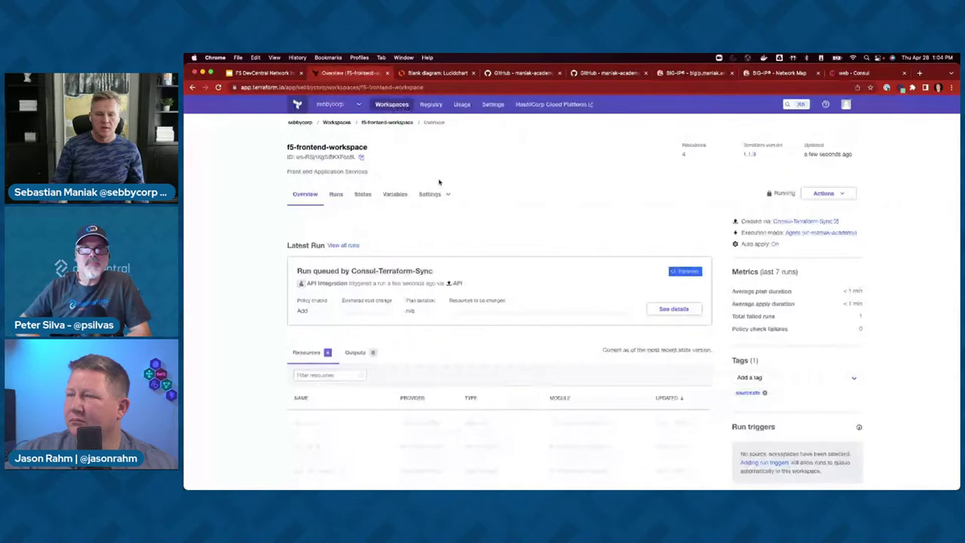
{"action": "left_click", "coordinate": [673, 309]}
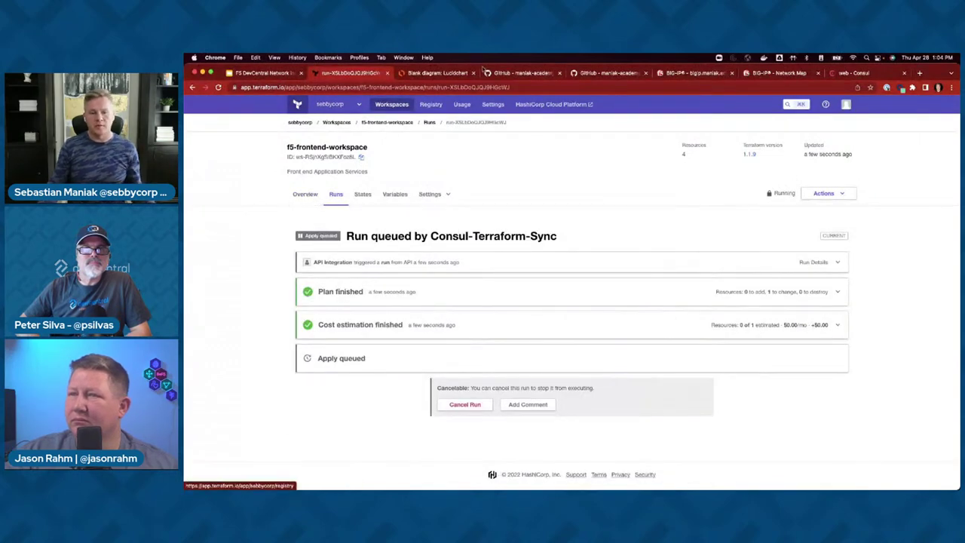
- Open and reload web-pool's Members in BIG-IP, still listing only 192.168.86.48:80
{"action": "left_click", "coordinate": [663, 73]}
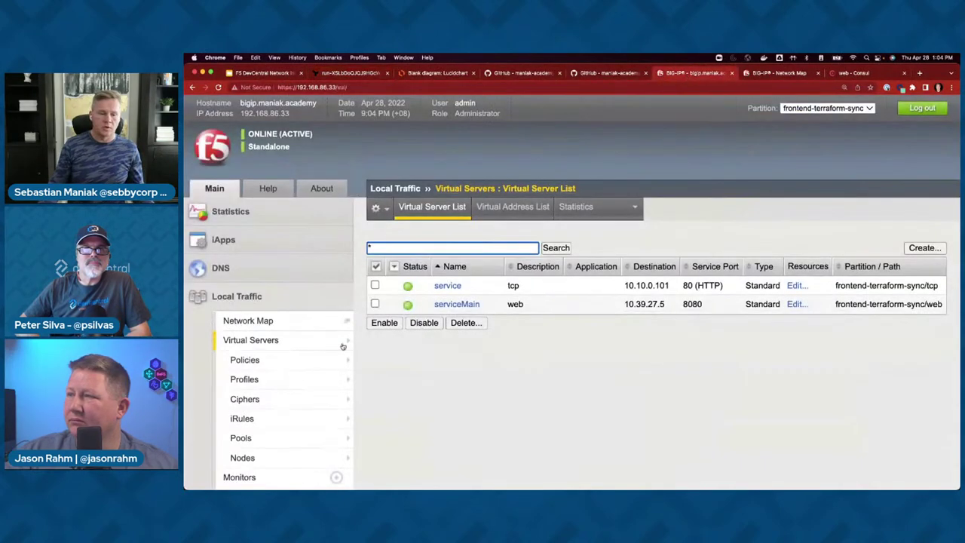
{"action": "left_click", "coordinate": [332, 421]}
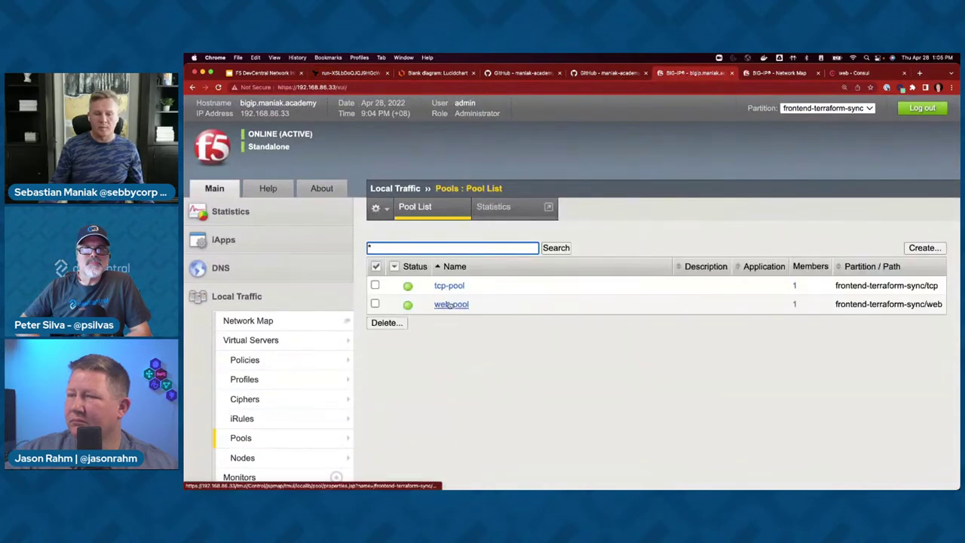
{"action": "left_click", "coordinate": [450, 304]}
{"action": "left_click", "coordinate": [487, 209]}
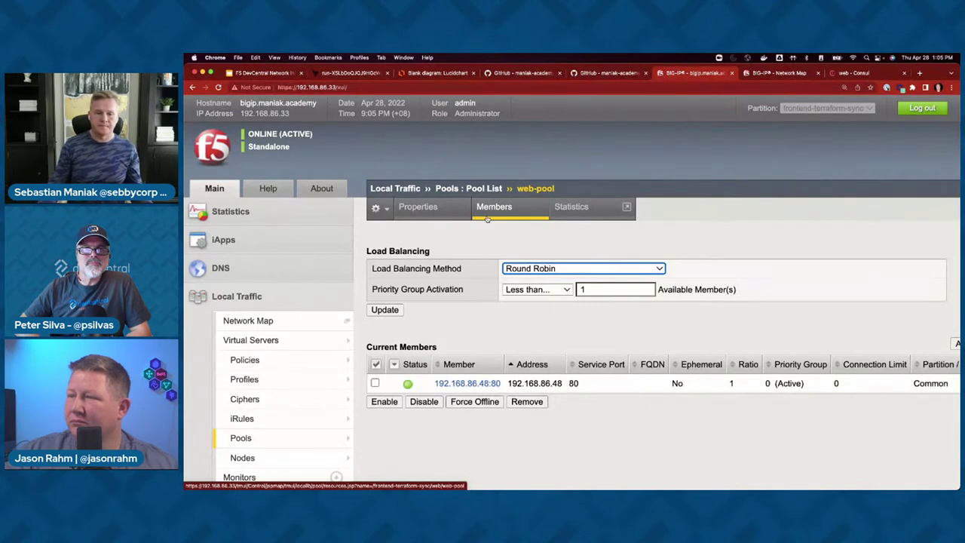
{"action": "left_click", "coordinate": [489, 215]}
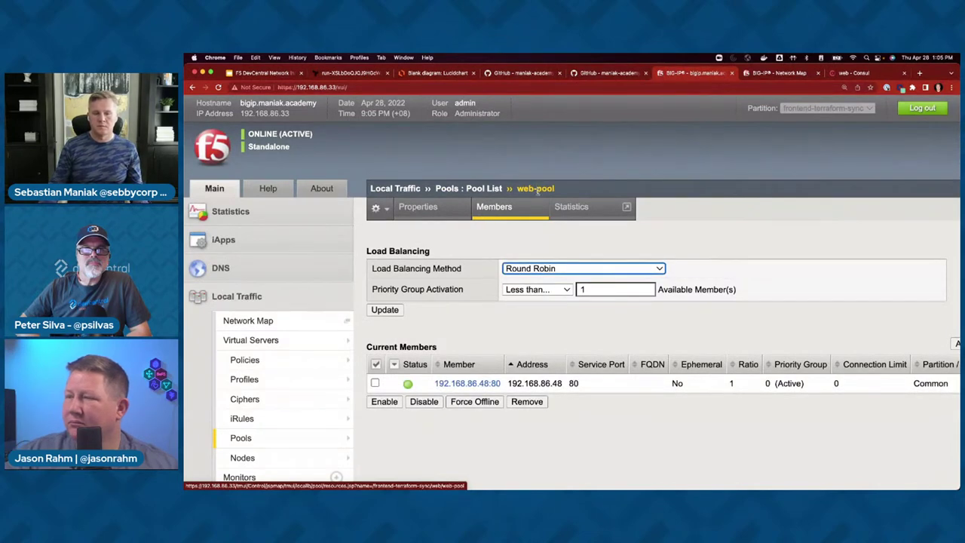
{"action": "left_click", "coordinate": [352, 73]}
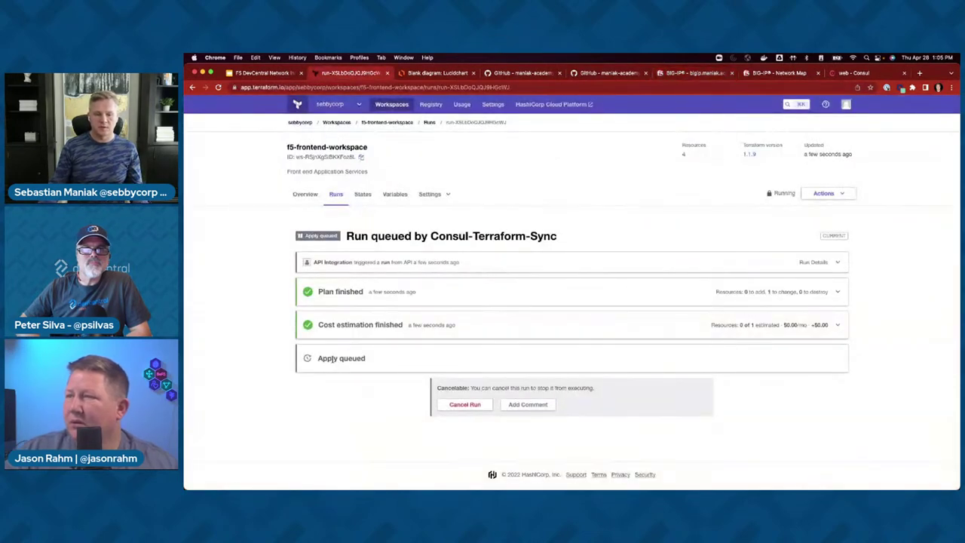
- Reload web-pool's Members list until 192.168.86.52:80 appears beside 192.168.86.48:80
{"action": "left_click", "coordinate": [706, 73]}
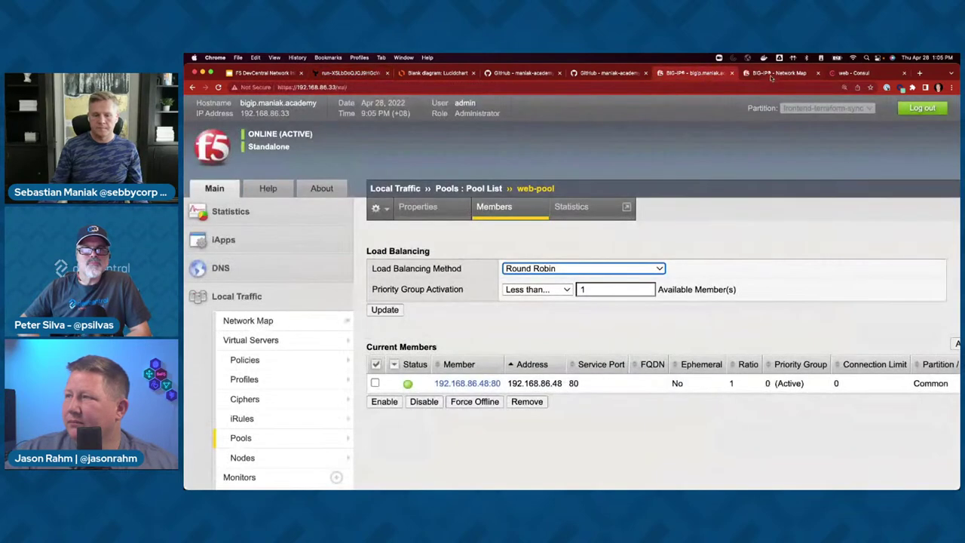
{"action": "left_click", "coordinate": [494, 206]}
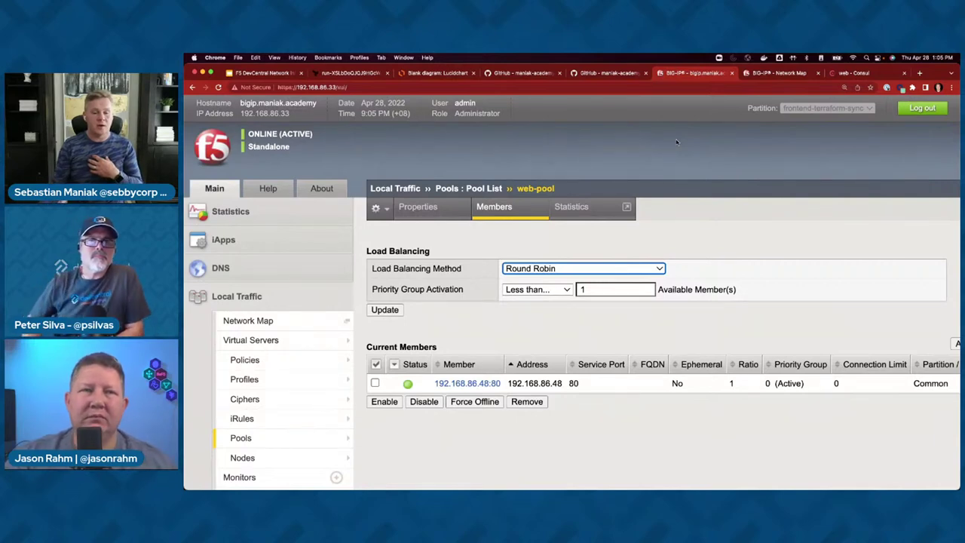
{"action": "left_click", "coordinate": [500, 215]}
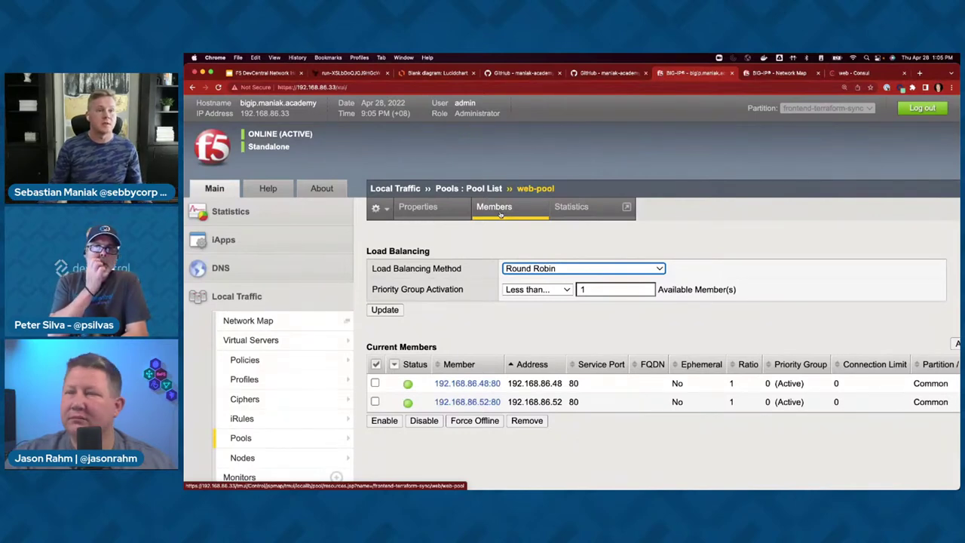
- View the first Consul web instance's details, then return to the web instances list
{"action": "left_click", "coordinate": [854, 72]}
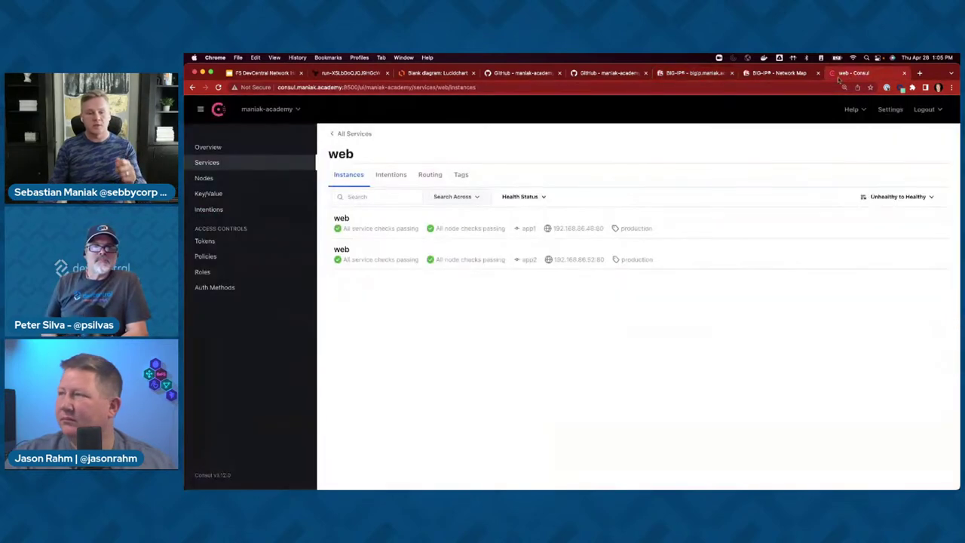
{"action": "left_click", "coordinate": [361, 230]}
{"action": "key", "text": "super+bracketleft"}
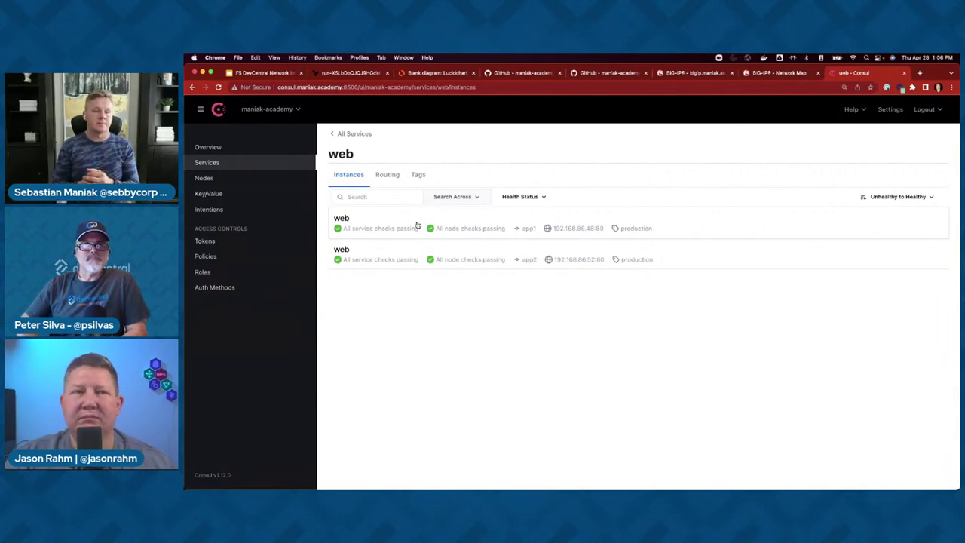
- Close the BIG-IP Network Map tab and go back to Consul's Services list
{"action": "left_click", "coordinate": [667, 74]}
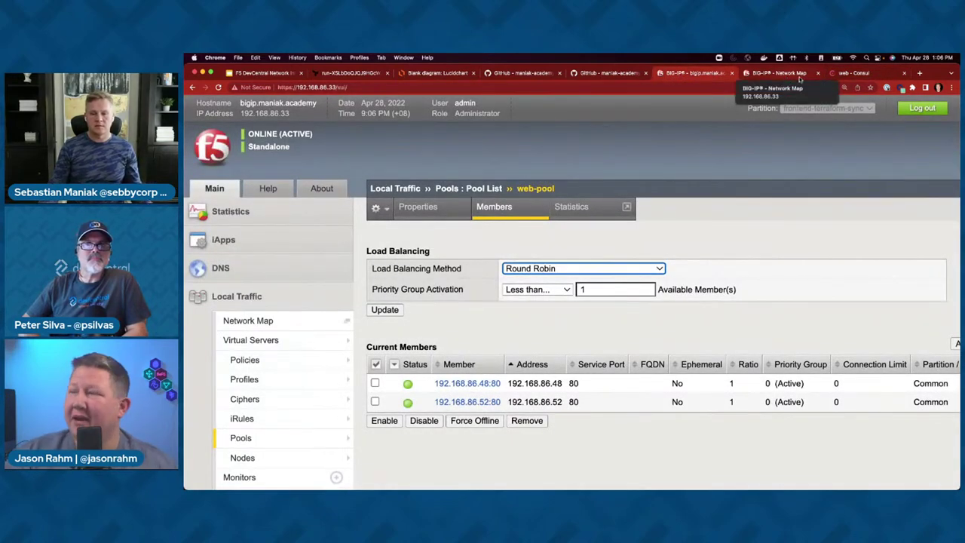
{"action": "left_click", "coordinate": [817, 73]}
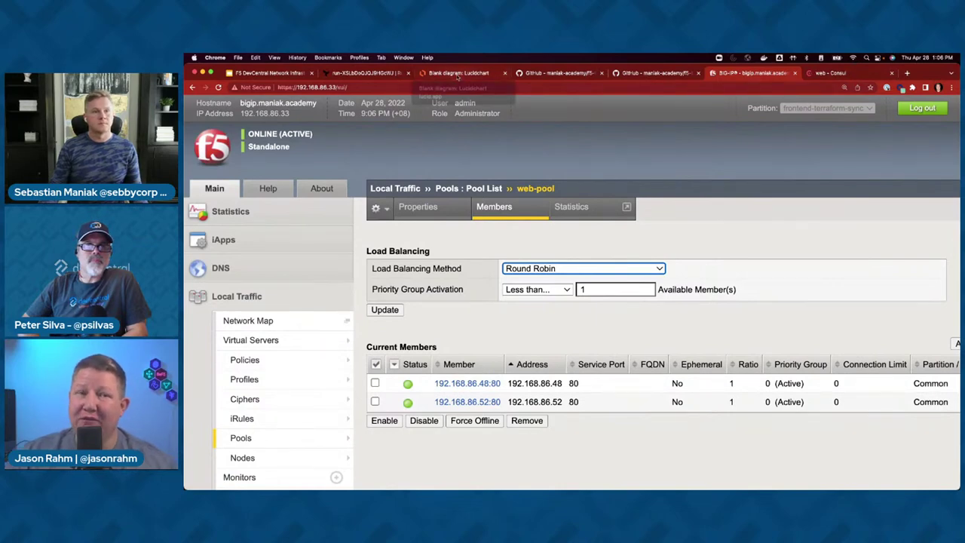
{"action": "left_click", "coordinate": [860, 77]}
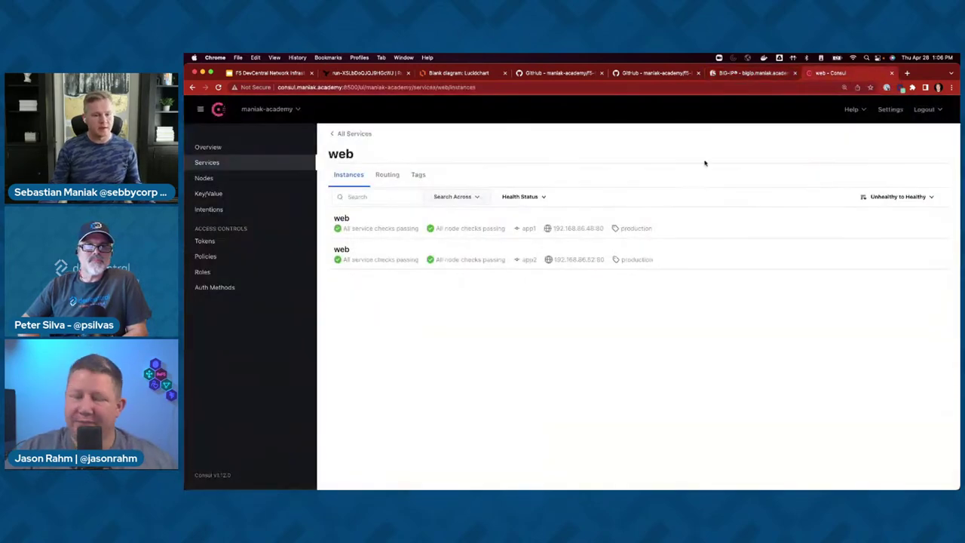
{"action": "left_click", "coordinate": [217, 164]}
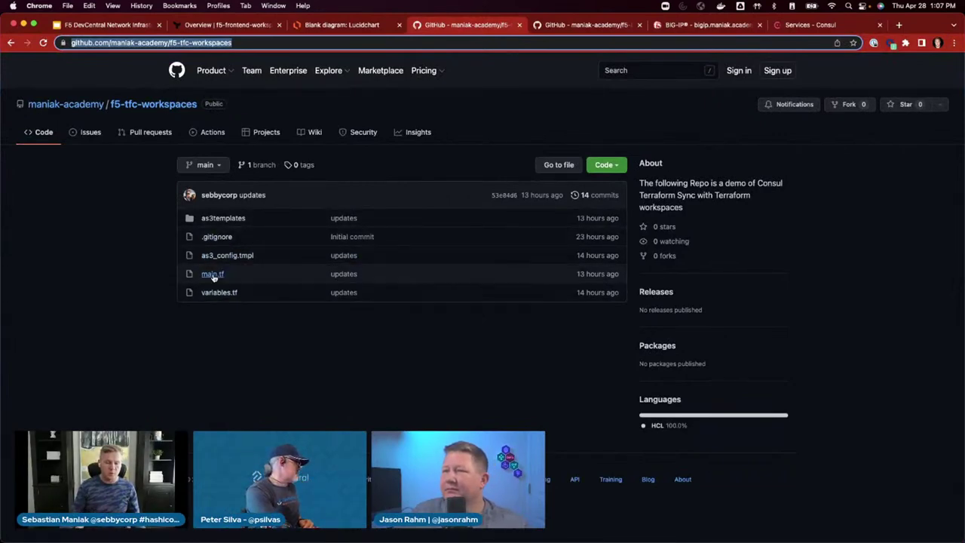
- Read through main.tf in the f5-tfc-workspaces repository and return to the file list
{"action": "left_click", "coordinate": [212, 275]}
{"action": "scroll", "coordinate": [349, 352], "scroll_direction": "down", "scroll_amount": 5}
{"action": "scroll", "coordinate": [350, 353], "scroll_direction": "down", "scroll_amount": 4}
{"action": "scroll", "coordinate": [351, 354], "scroll_direction": "up", "scroll_amount": 6}
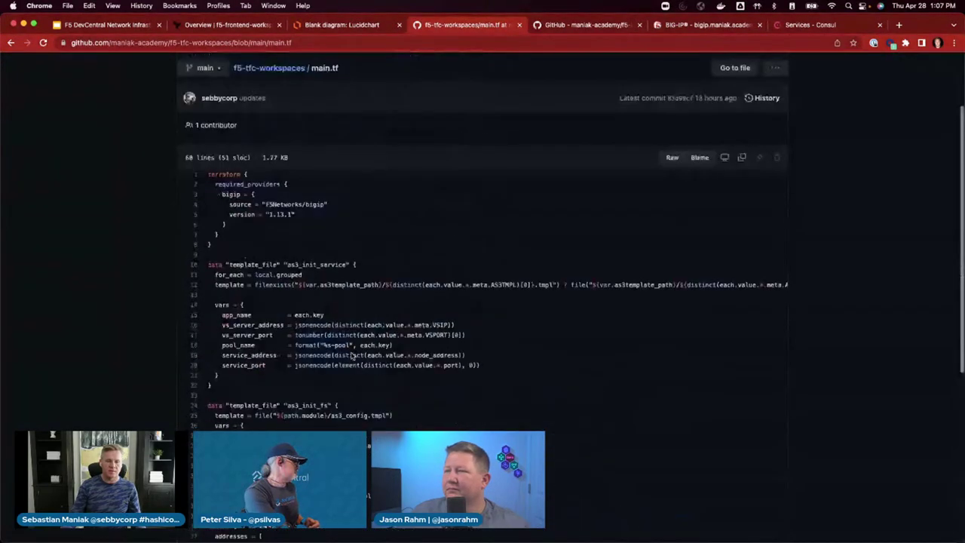
{"action": "key", "text": "super+bracketleft"}
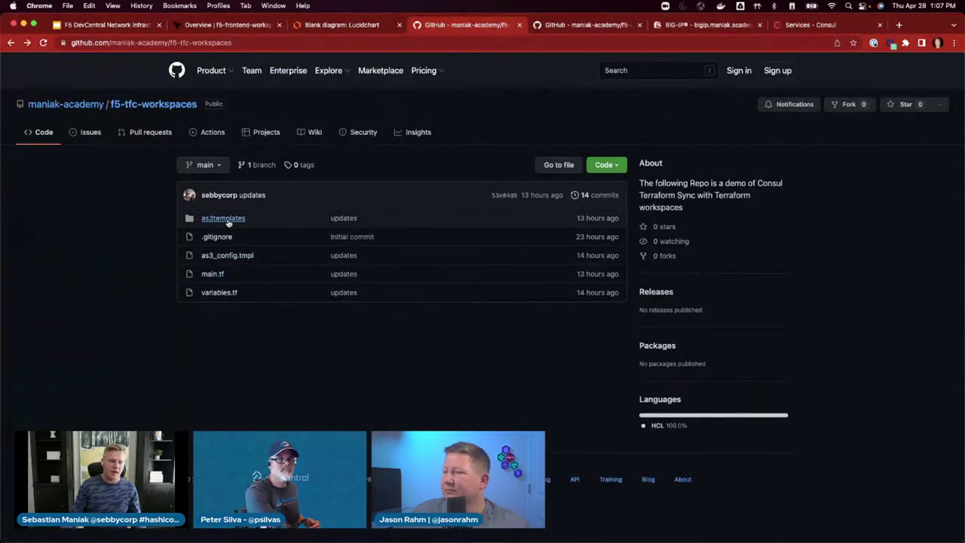
- Browse between main.tf and the as3templates folder, then open https.tmpl
{"action": "left_click", "coordinate": [223, 218]}
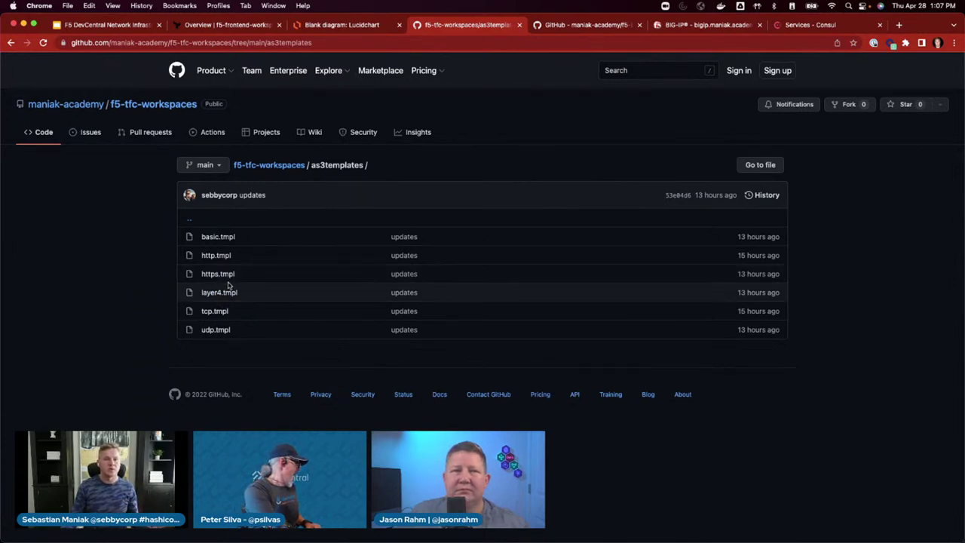
{"action": "key", "text": "super+bracketleft"}
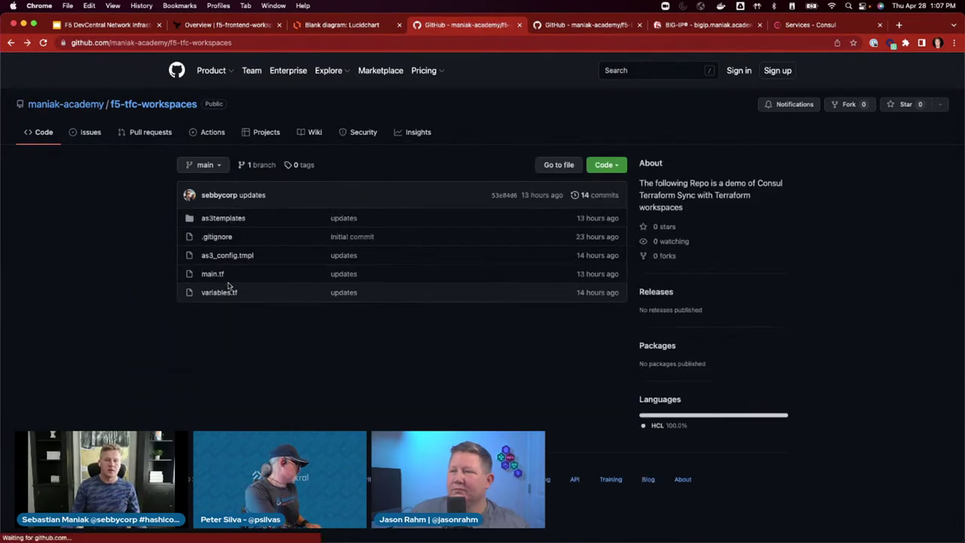
{"action": "left_click", "coordinate": [217, 274]}
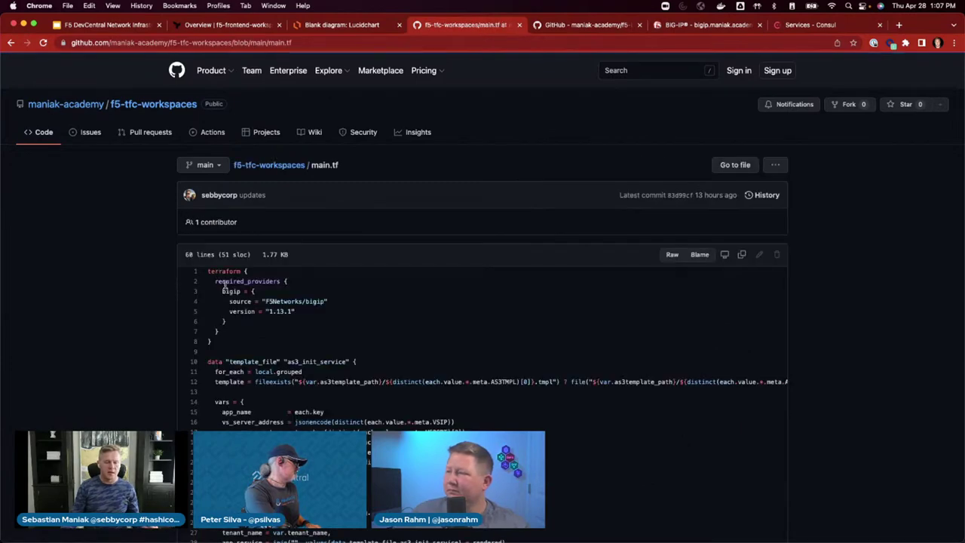
{"action": "key", "text": "super+bracketleft"}
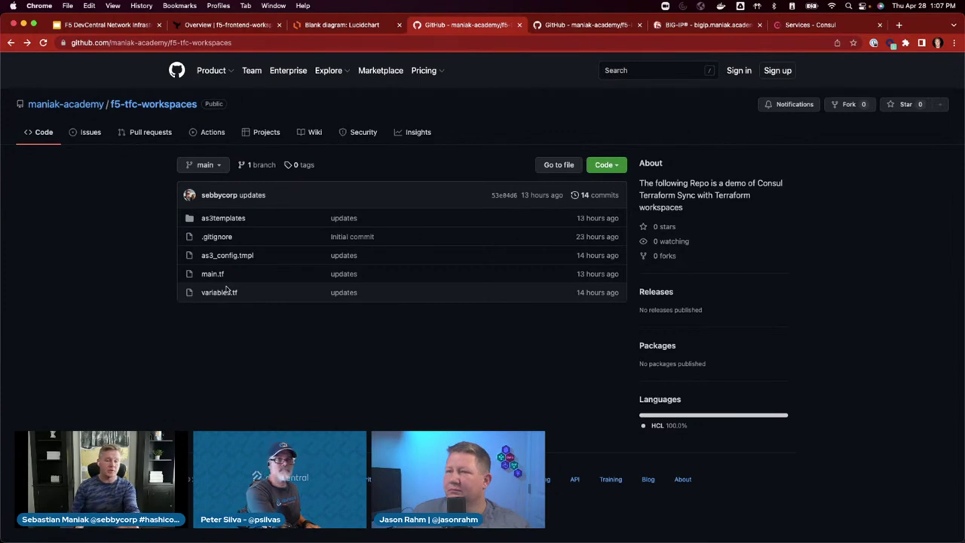
{"action": "left_click", "coordinate": [215, 219]}
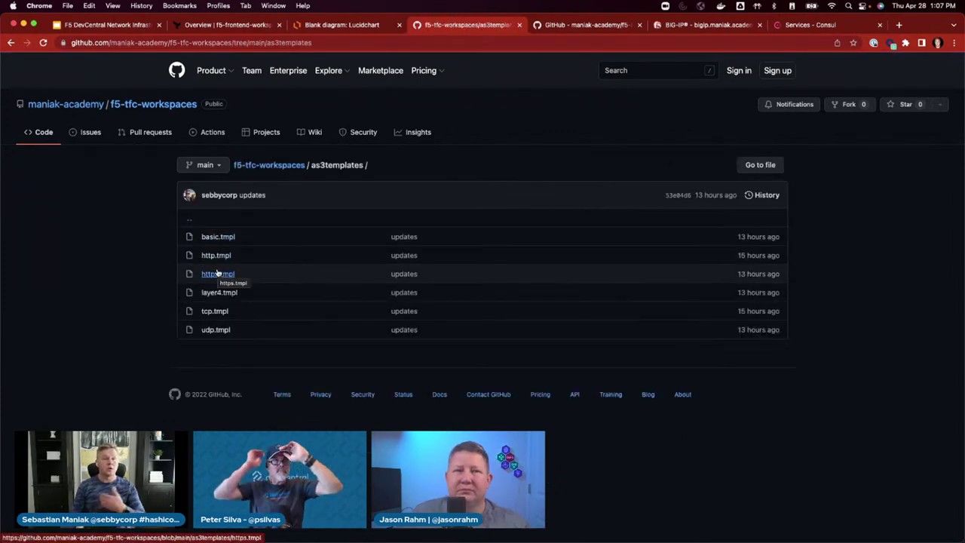
{"action": "left_click", "coordinate": [217, 273]}
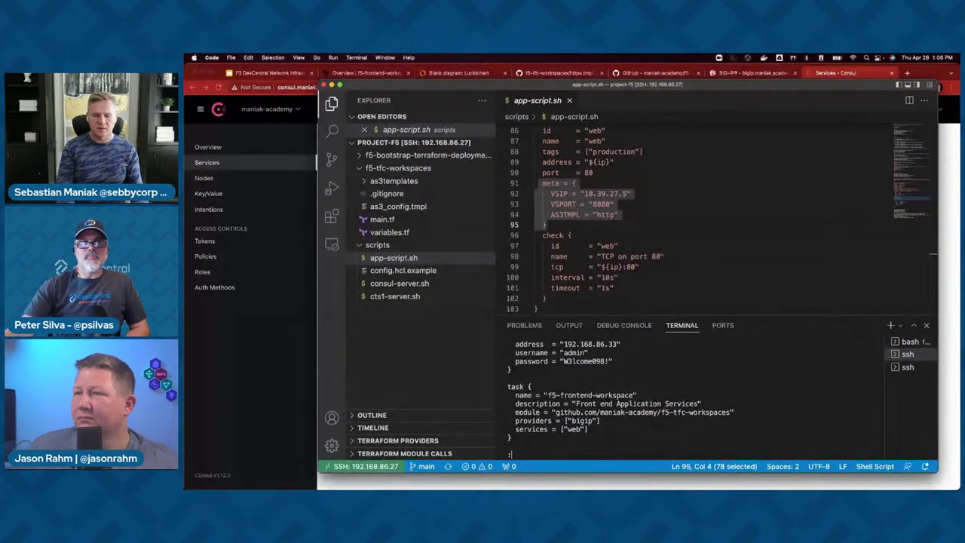
- Save app-script.sh with :wq, rerun consul-terraform-sync, and show the f5-frontend-workspace overview
{"action": "type", "text": "wq"}
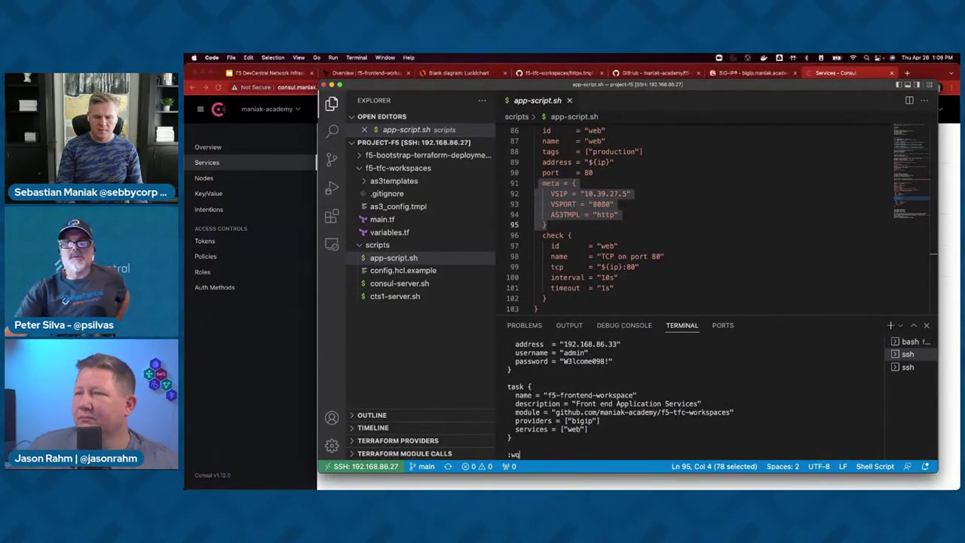
{"action": "key", "text": "Return"}
{"action": "key", "text": "Up"}
{"action": "key", "text": "Return"}
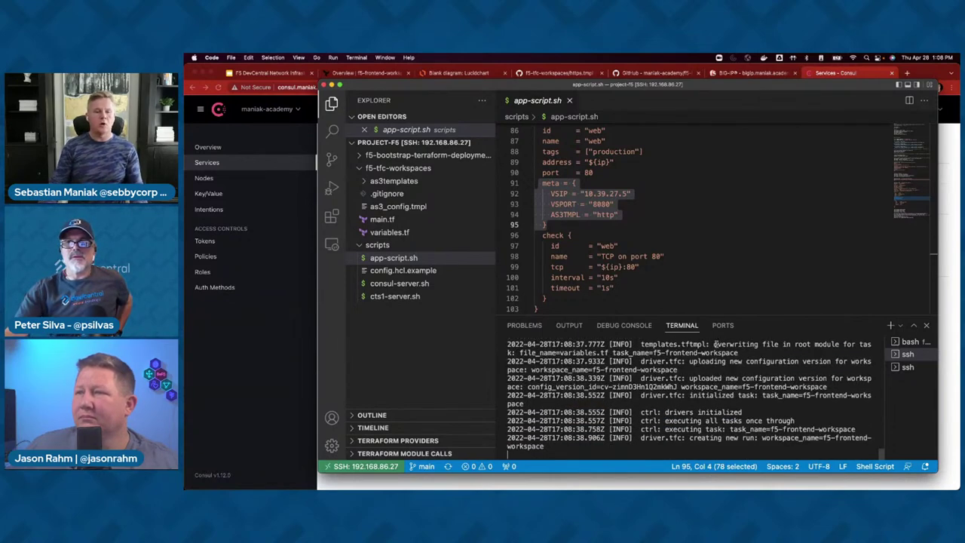
{"action": "left_click", "coordinate": [243, 355]}
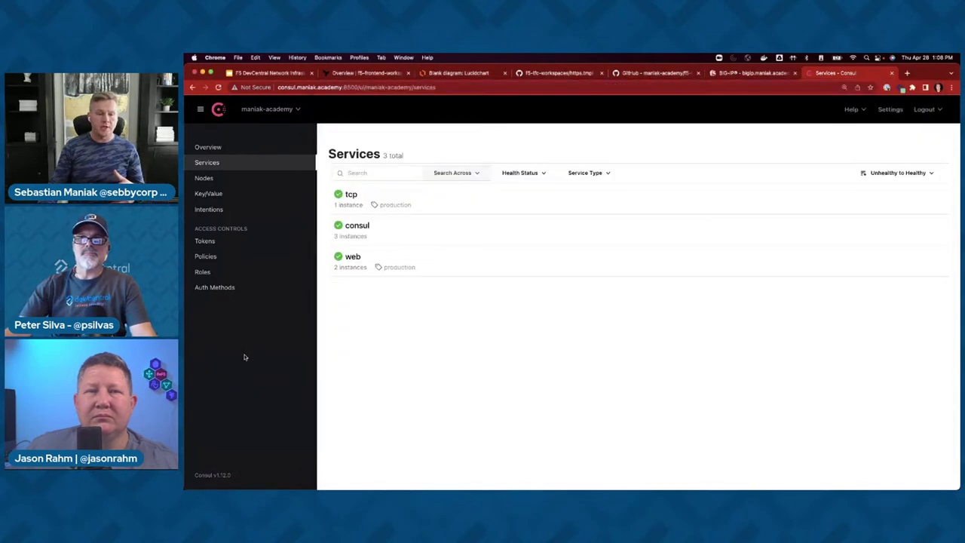
{"action": "left_click", "coordinate": [361, 71]}
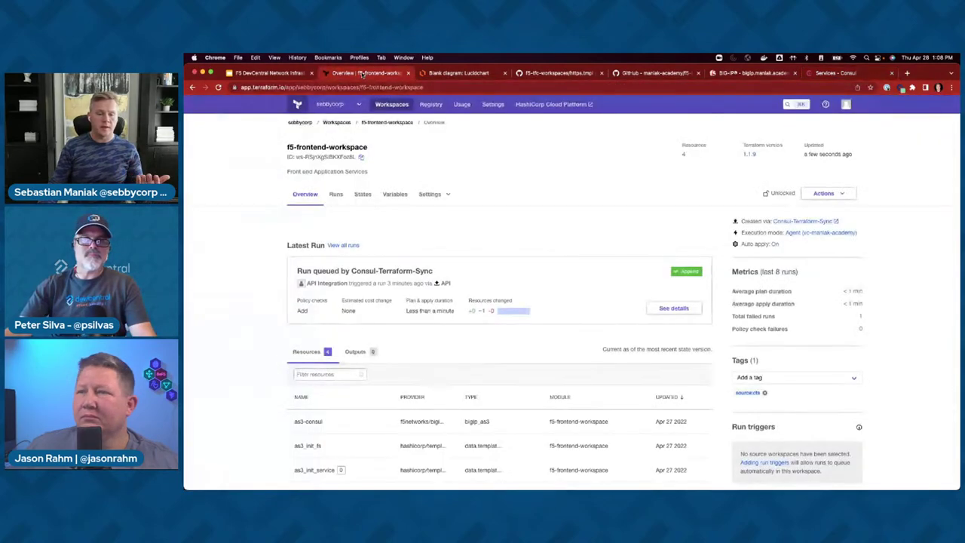
- Browse f5-frontend-workspace's Runs list and open an earlier Consul-Terraform-Sync run
{"action": "left_click", "coordinate": [336, 195]}
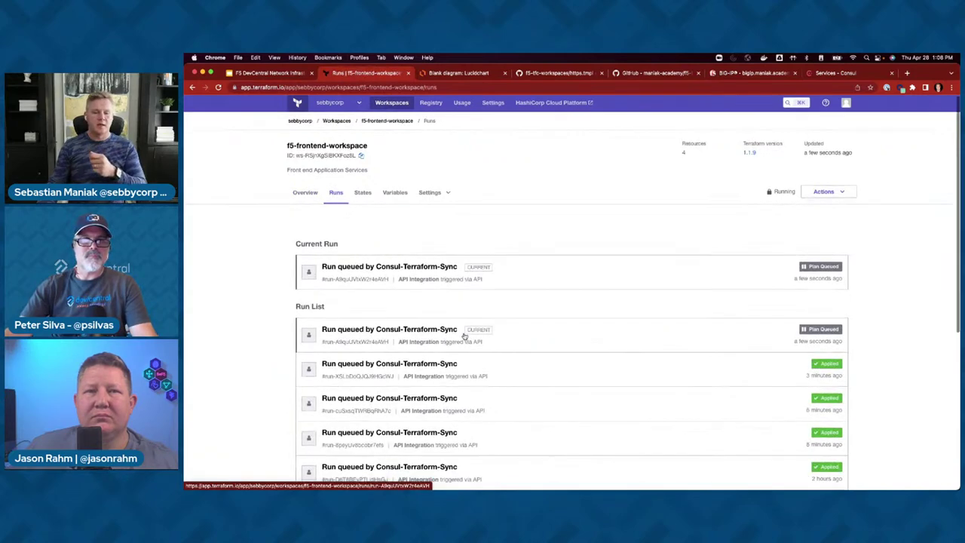
{"action": "scroll", "coordinate": [464, 336], "scroll_direction": "down", "scroll_amount": 3}
{"action": "scroll", "coordinate": [463, 349], "scroll_direction": "down", "scroll_amount": 10}
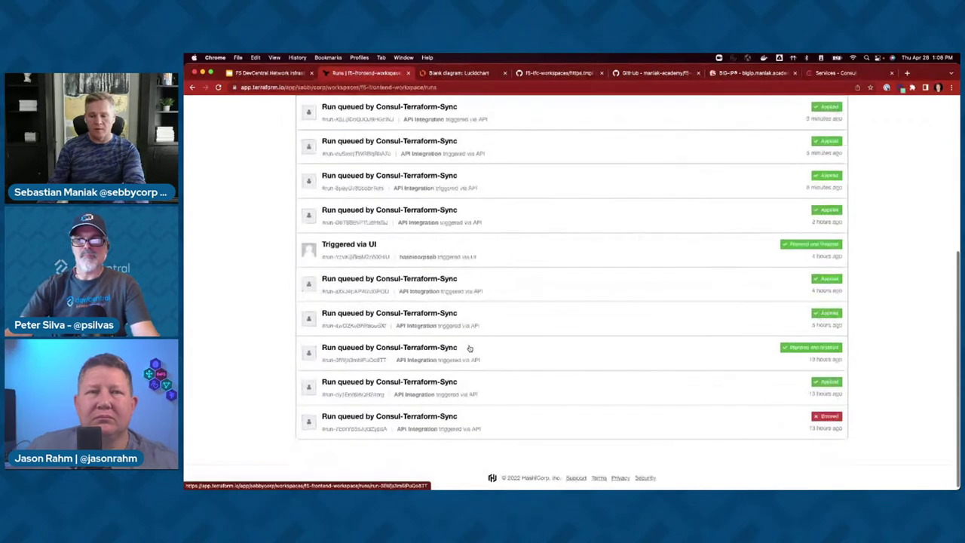
{"action": "scroll", "coordinate": [592, 323], "scroll_direction": "up", "scroll_amount": 2}
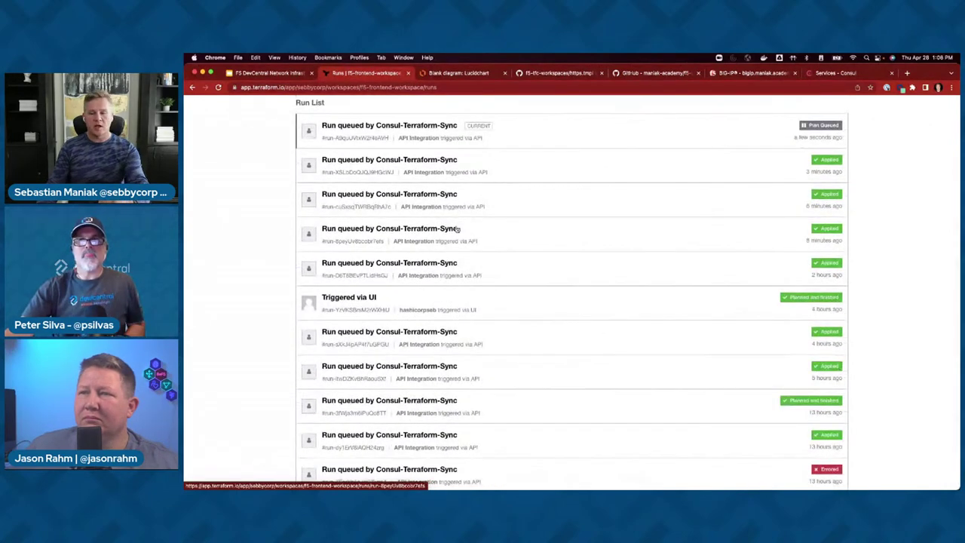
{"action": "left_click", "coordinate": [436, 195]}
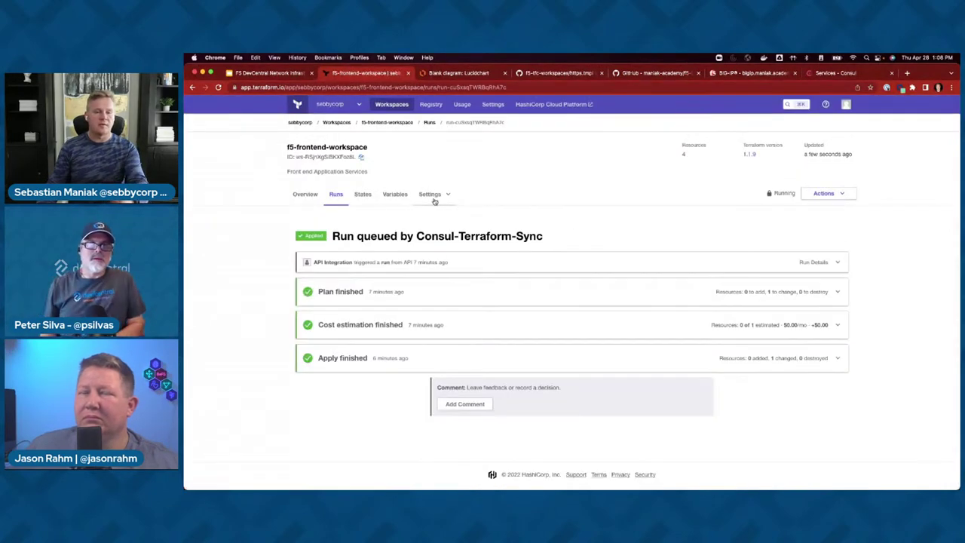
- Inspect the workspace's most recent state version under States
{"action": "left_click", "coordinate": [361, 195]}
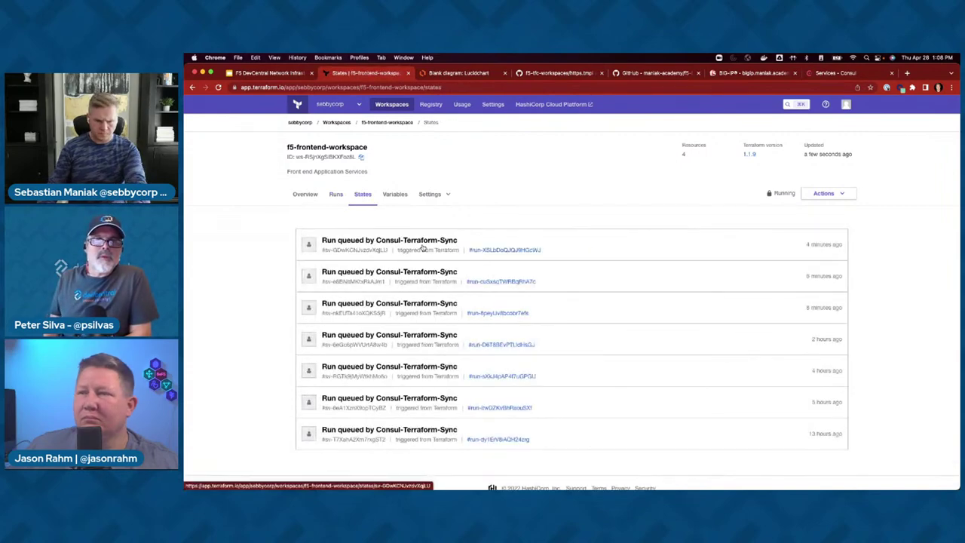
{"action": "left_click", "coordinate": [424, 250]}
{"action": "scroll", "coordinate": [383, 292], "scroll_direction": "down", "scroll_amount": 5}
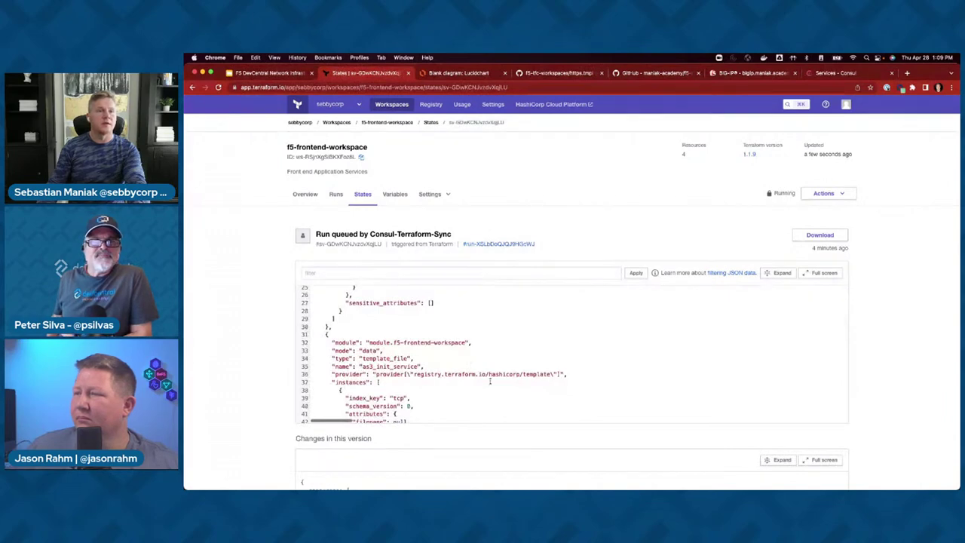
{"action": "scroll", "coordinate": [501, 378], "scroll_direction": "down", "scroll_amount": 2}
{"action": "scroll", "coordinate": [428, 354], "scroll_direction": "up", "scroll_amount": 3}
{"action": "scroll", "coordinate": [428, 354], "scroll_direction": "up", "scroll_amount": 1}
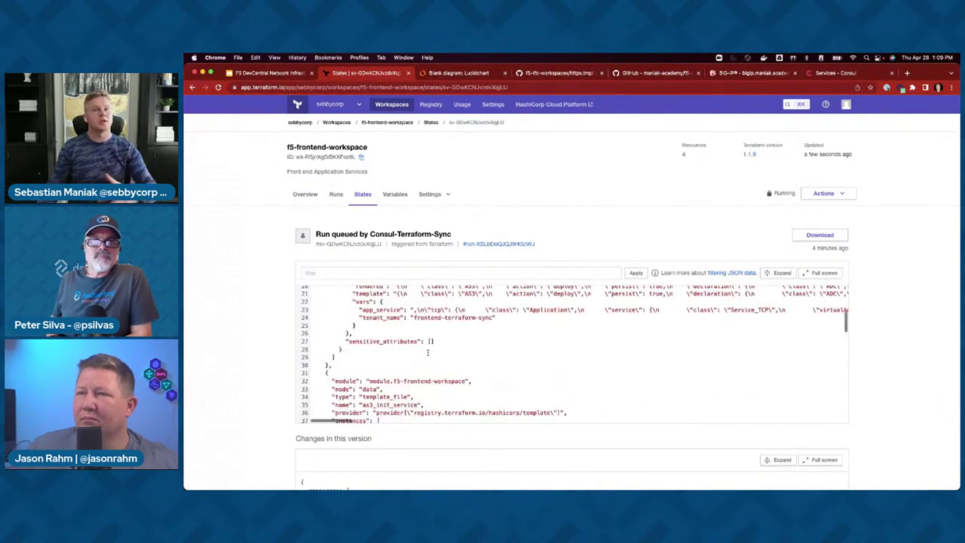
- Open the workspace's Settings > Notifications and start a new notification
{"action": "left_click", "coordinate": [434, 194]}
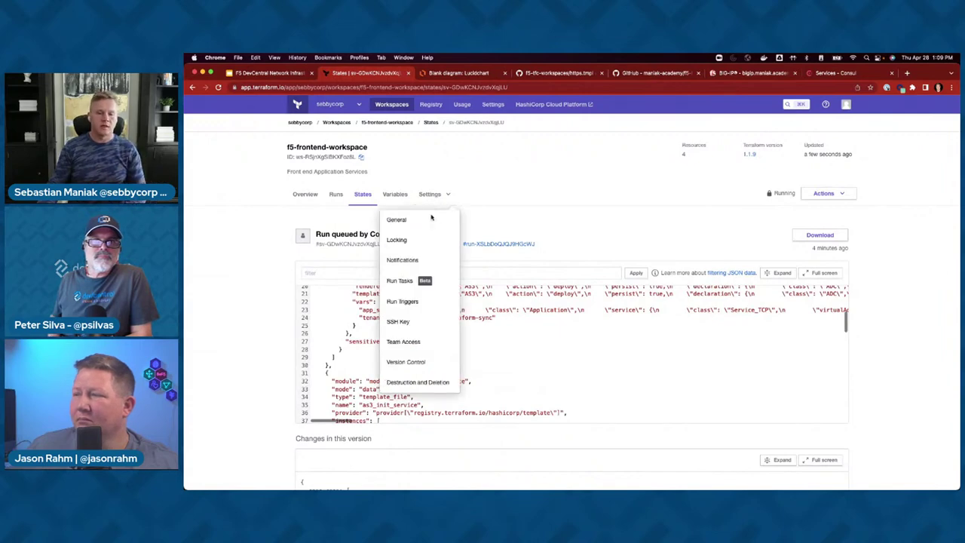
{"action": "left_click", "coordinate": [422, 259]}
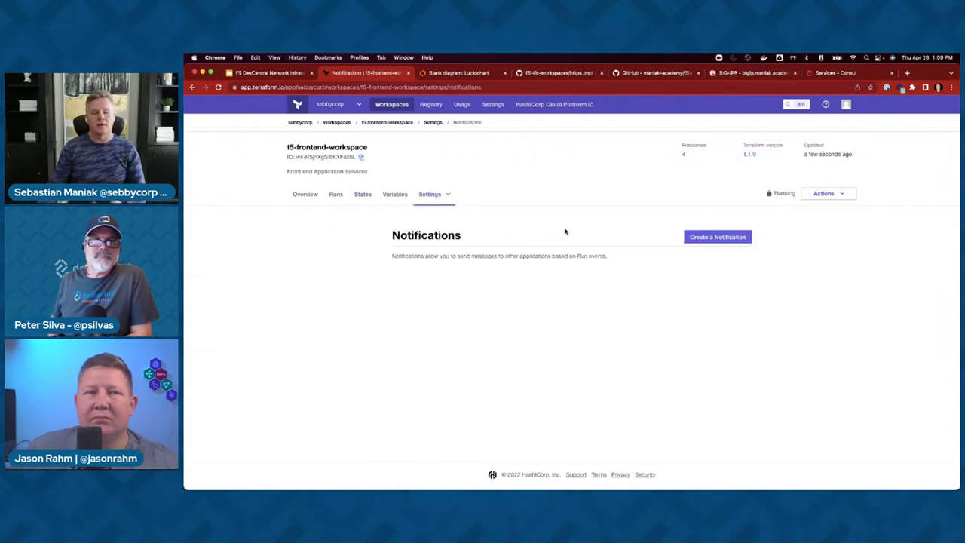
{"action": "left_click", "coordinate": [715, 237]}
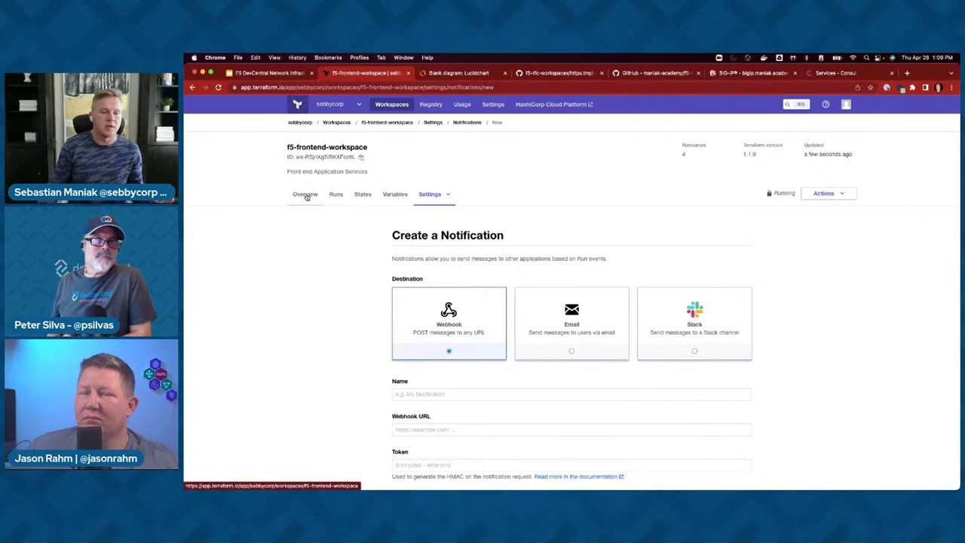
- Watch the Overview until the run applies with 3 resources, then list BIG-IP virtual servers
{"action": "left_click", "coordinate": [306, 195]}
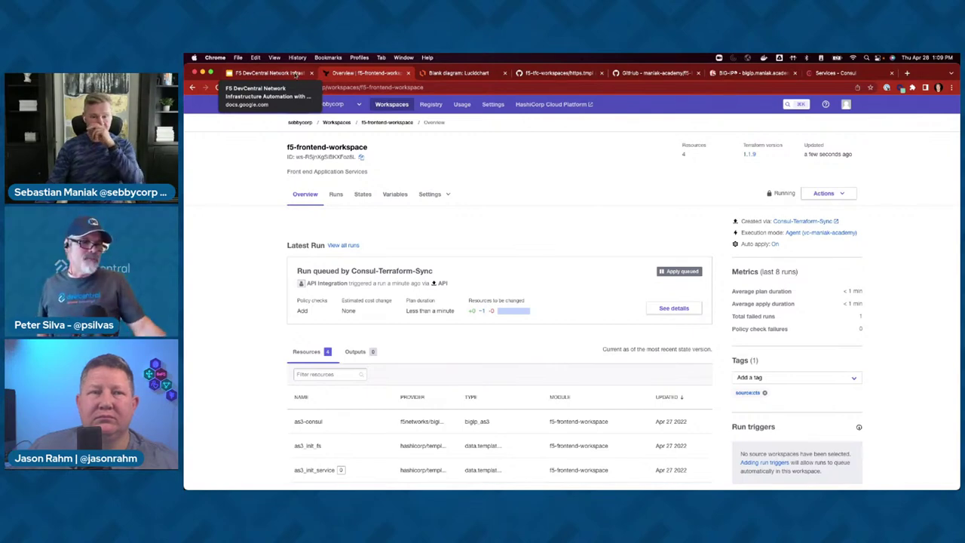
{"action": "left_click", "coordinate": [427, 194]}
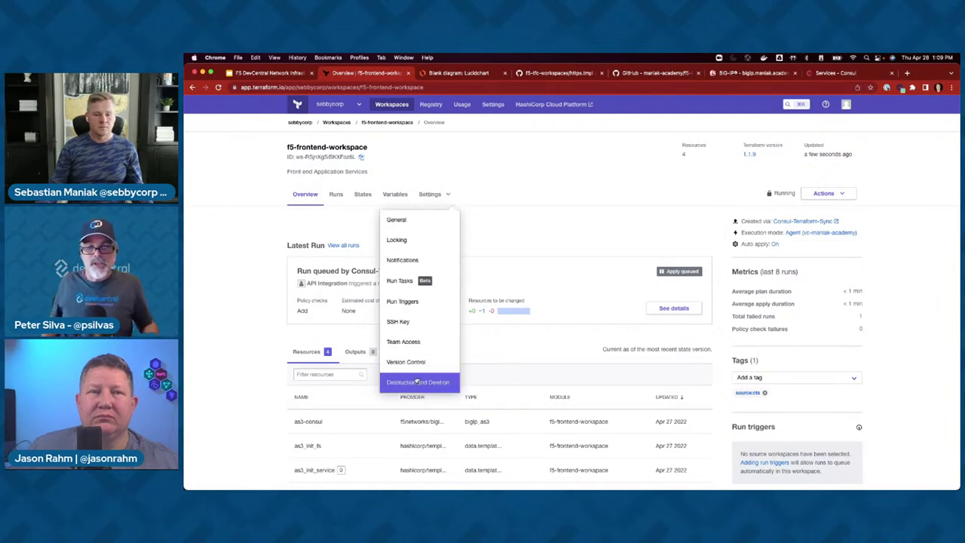
{"action": "left_click", "coordinate": [532, 209]}
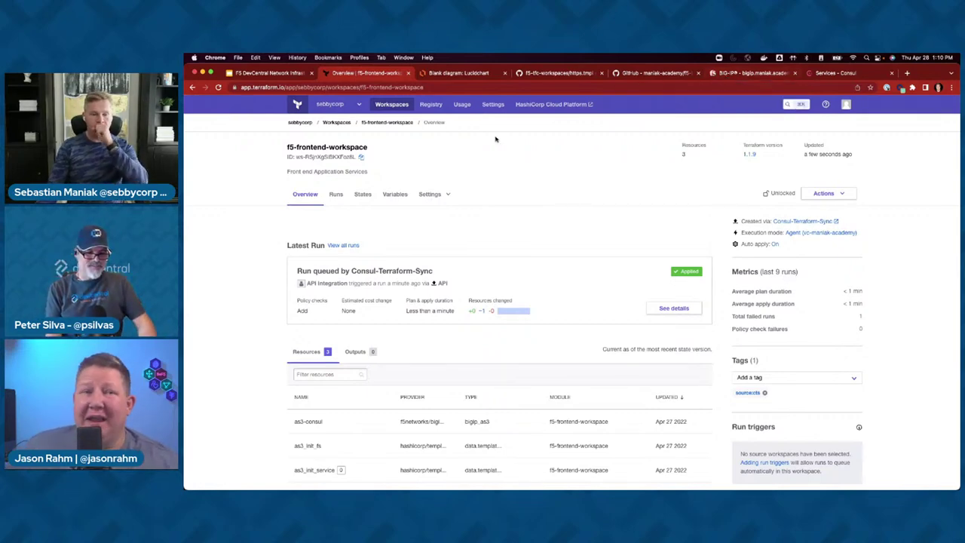
{"action": "left_click", "coordinate": [742, 73]}
{"action": "left_click", "coordinate": [252, 339]}
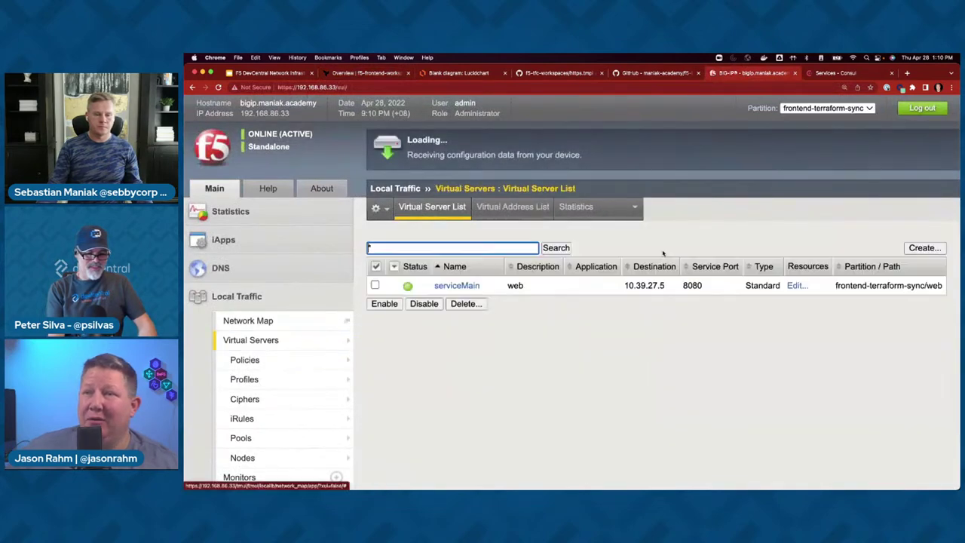
- Confirm serviceMain in the frontend-terraform-sync partition, then advance the slides to Environment
{"action": "left_click", "coordinate": [817, 111]}
{"action": "left_click", "coordinate": [817, 111]}
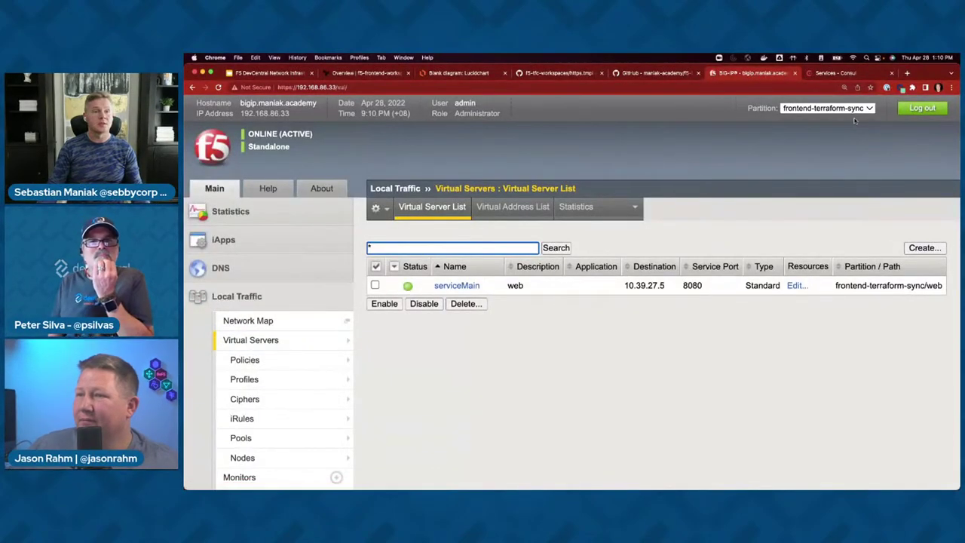
{"action": "left_click", "coordinate": [271, 73]}
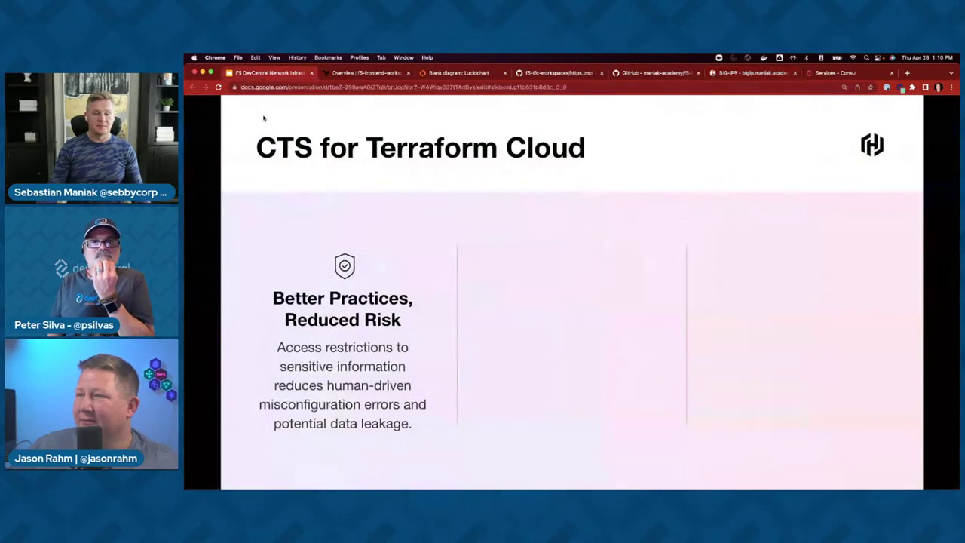
{"action": "key", "text": "Right"}
{"action": "key", "text": "Right"}
{"action": "key", "text": "Right"}
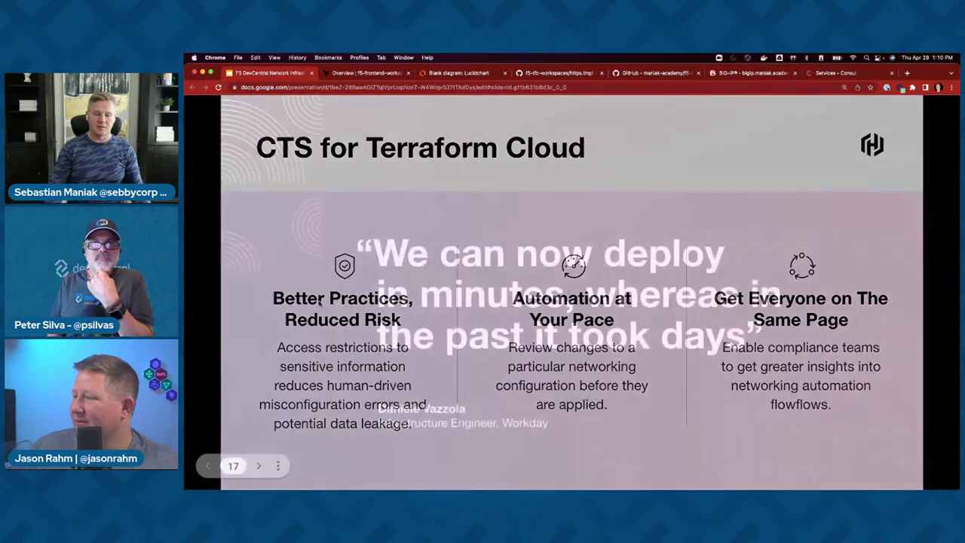
{"action": "key", "text": "Right"}
{"action": "key", "text": "Right"}
{"action": "key", "text": "Right"}
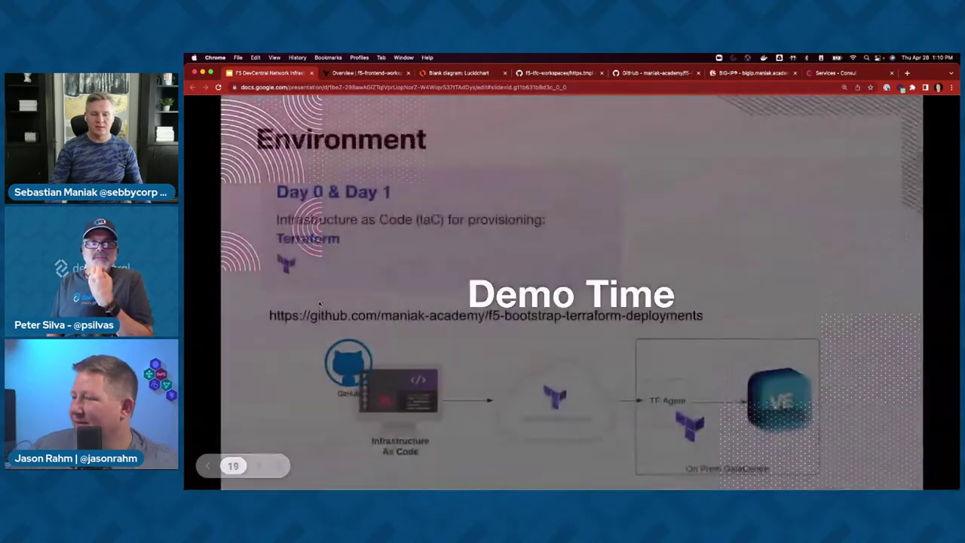